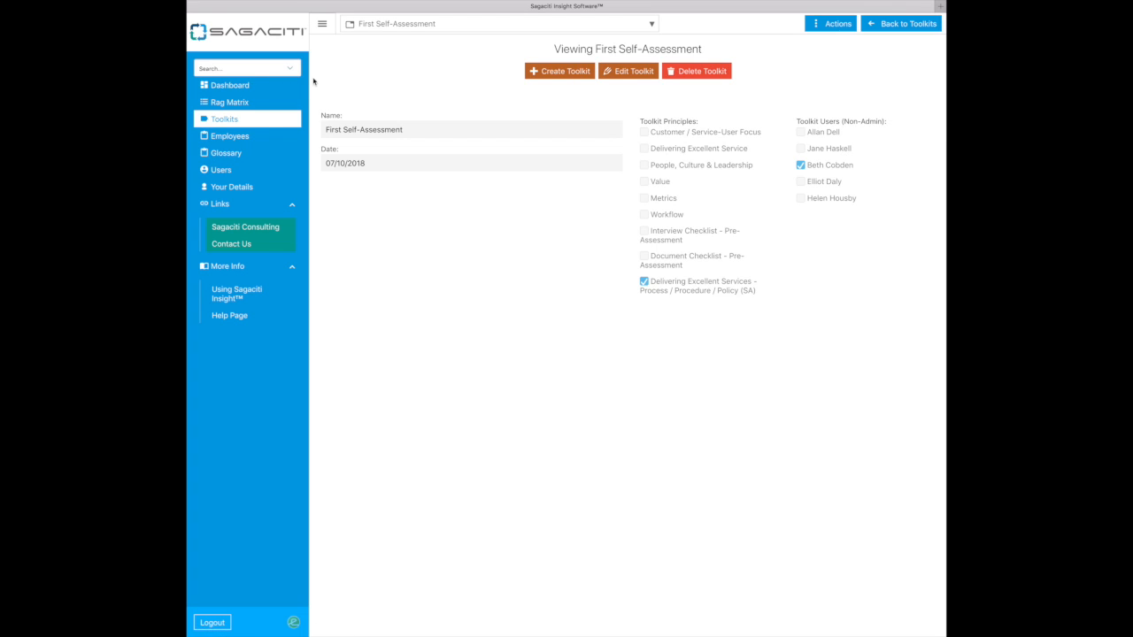
# Step: Open the First Self-Assessment toolkit from the dashboard and go to its Summary Report setup
pyautogui.click(238, 85)
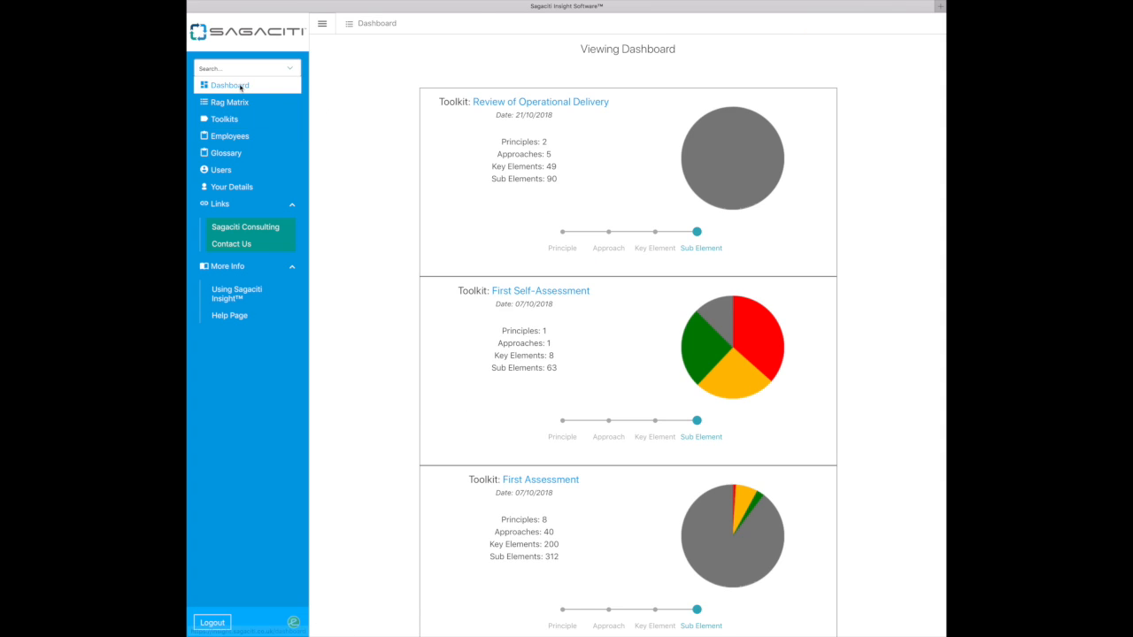
pyautogui.click(551, 290)
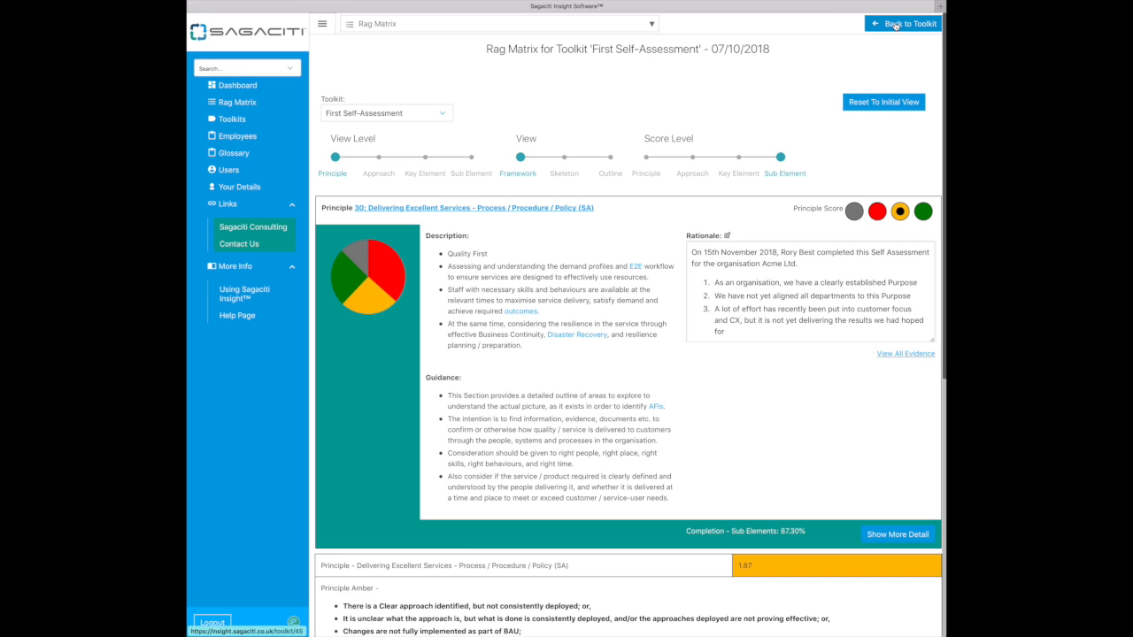
pyautogui.click(913, 23)
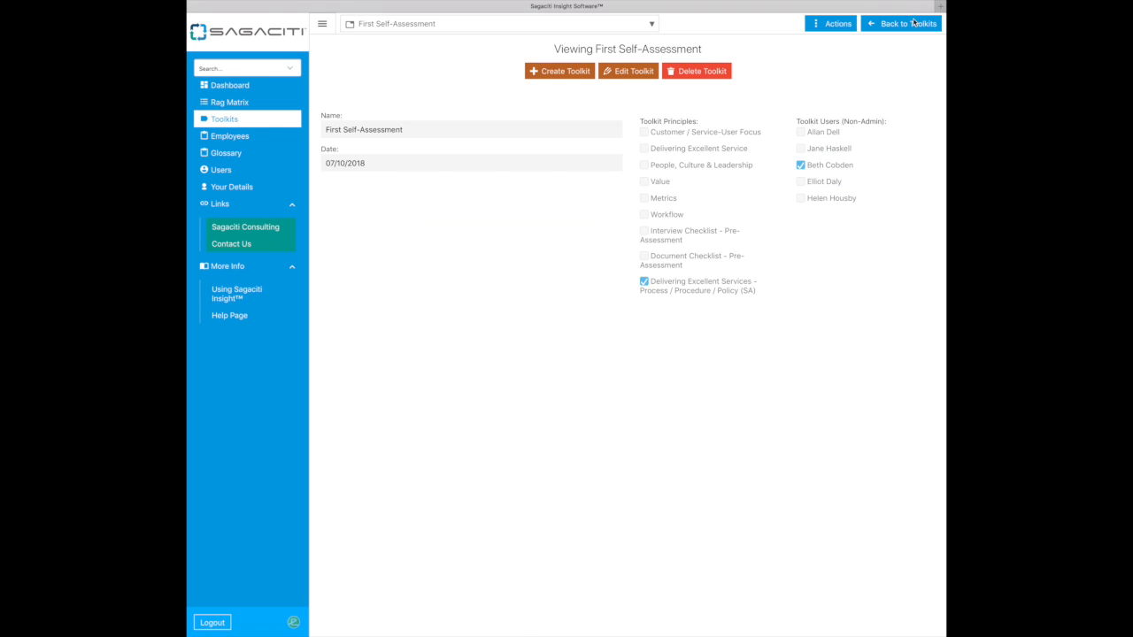
pyautogui.click(830, 25)
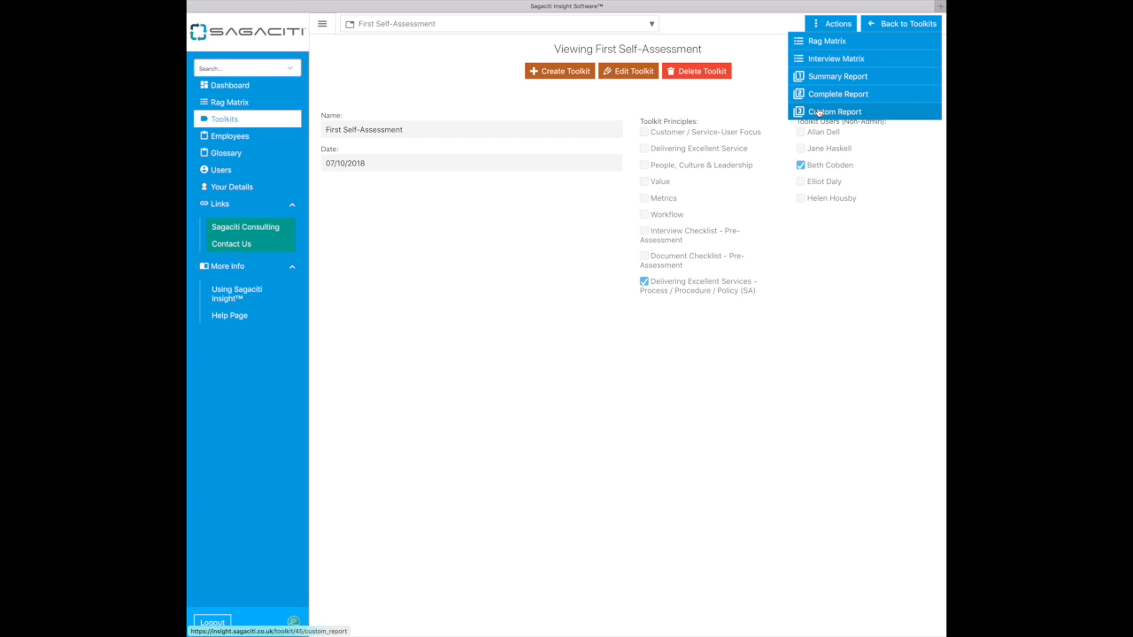
pyautogui.click(815, 77)
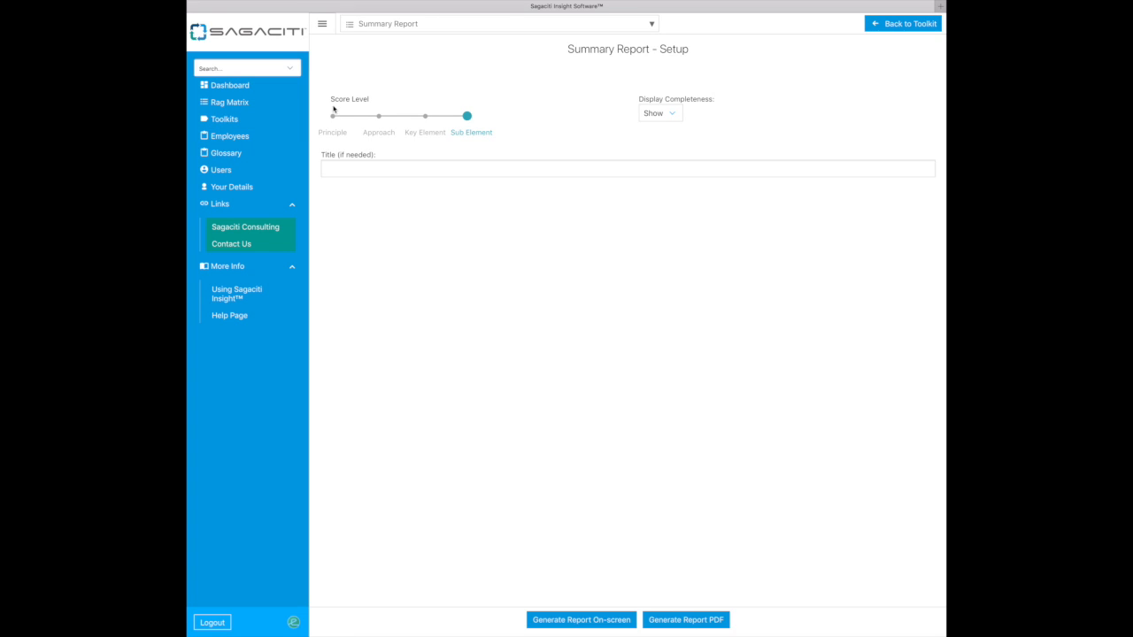
# Step: Try the Key Element, Approach and Principle score levels, restore Sub Element, and look at the Display Completeness options
pyautogui.click(424, 133)
pyautogui.click(380, 134)
pyautogui.click(333, 134)
pyautogui.click(468, 132)
pyautogui.click(678, 116)
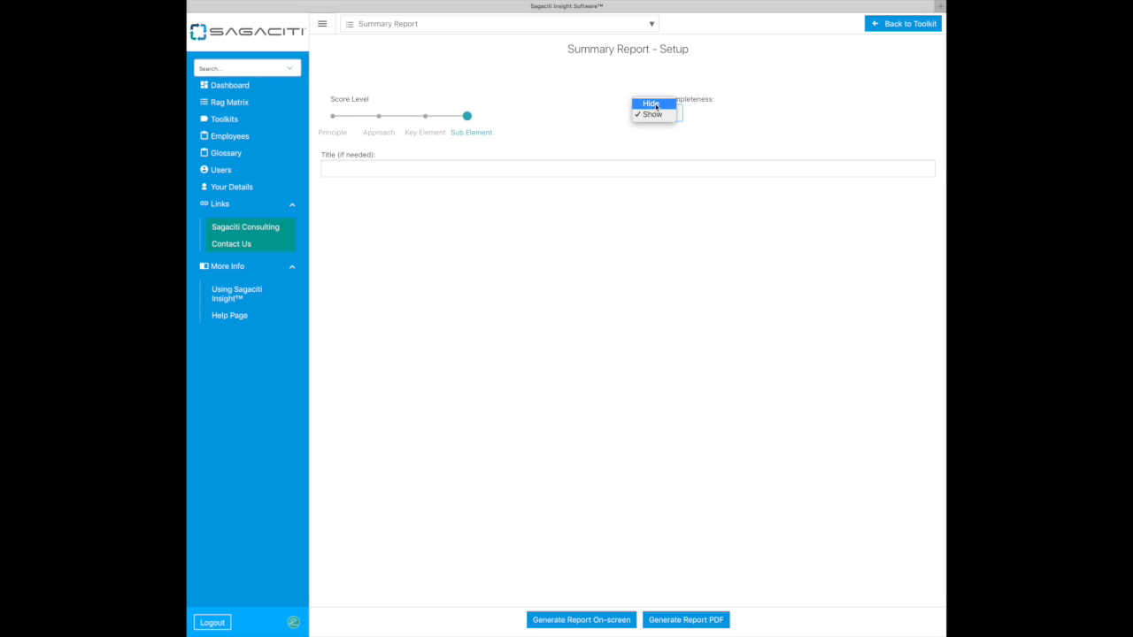
pyautogui.click(658, 140)
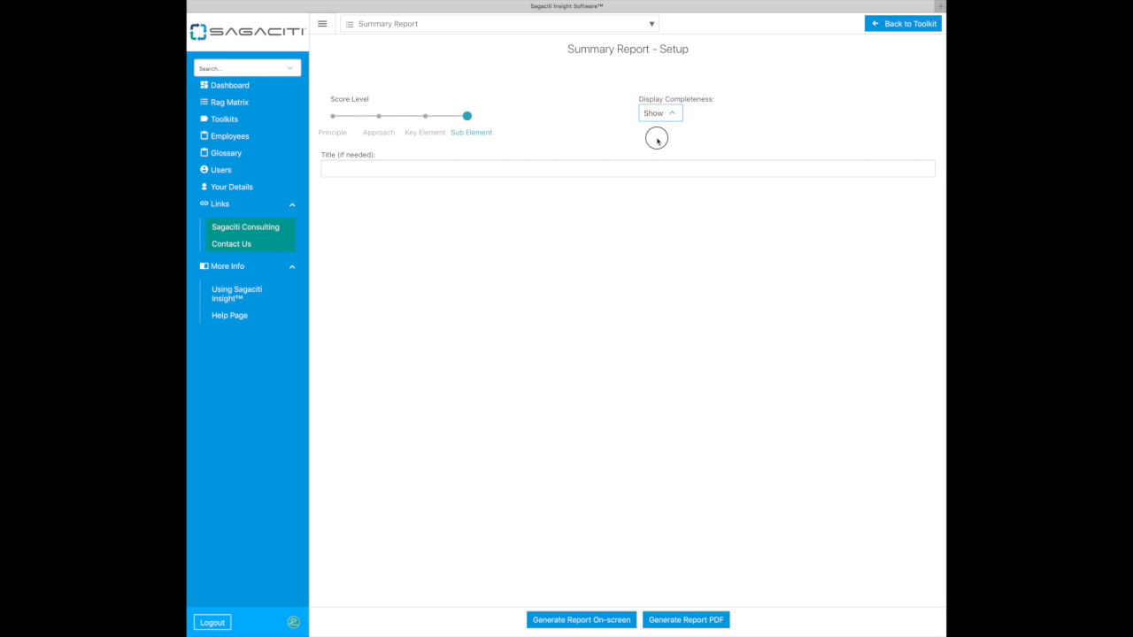
# Step: Title the report "Summary Report for Sagaciti demo Self Assessment" and generate it on-screen
pyautogui.click(347, 166)
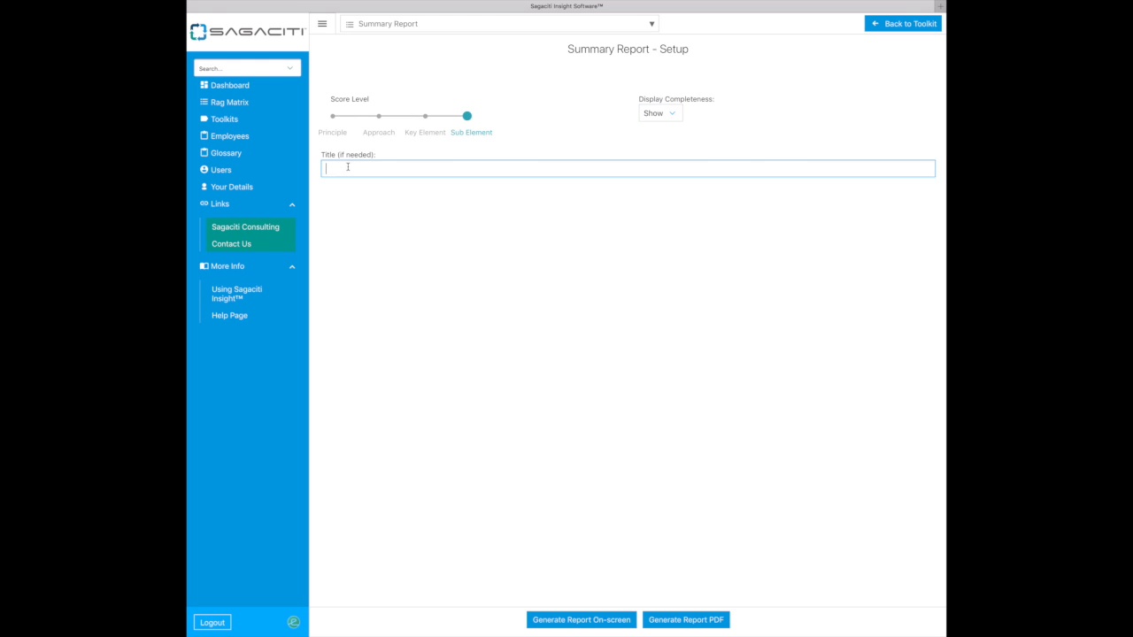
pyautogui.write('Summary Report for Sagaciti demo Self Assessment')
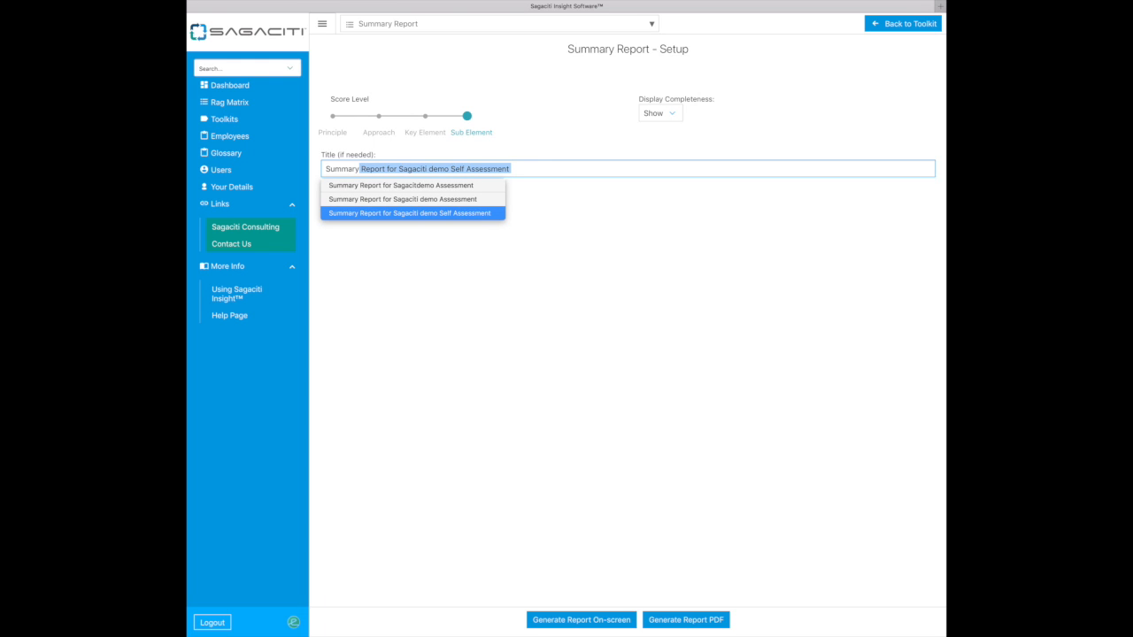
pyautogui.press('Return')
pyautogui.click(433, 189)
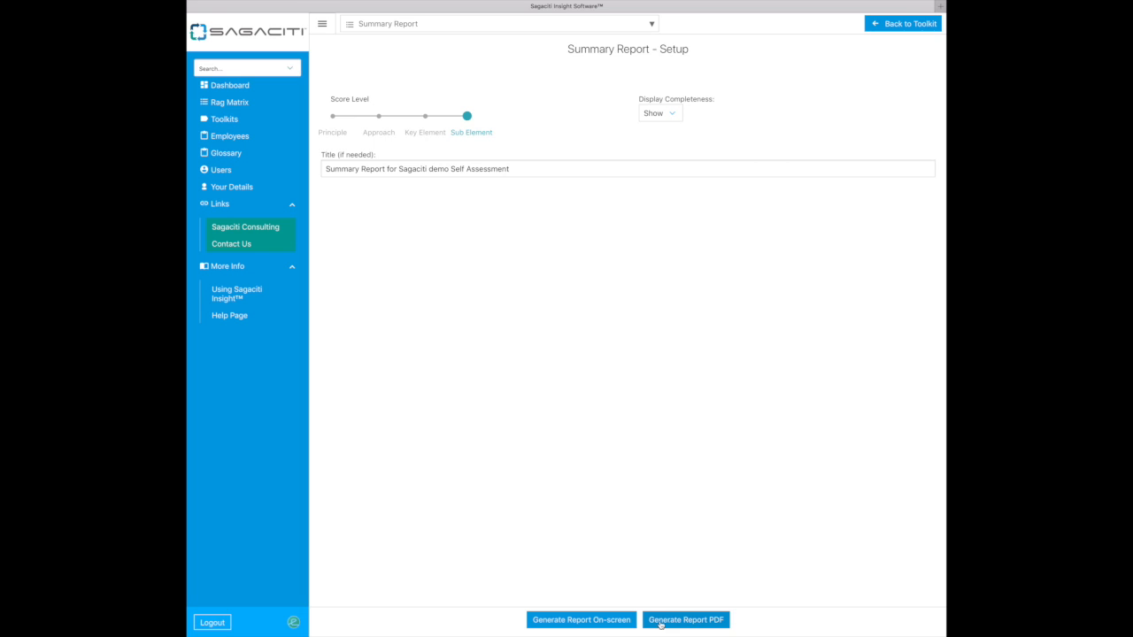
pyautogui.click(582, 621)
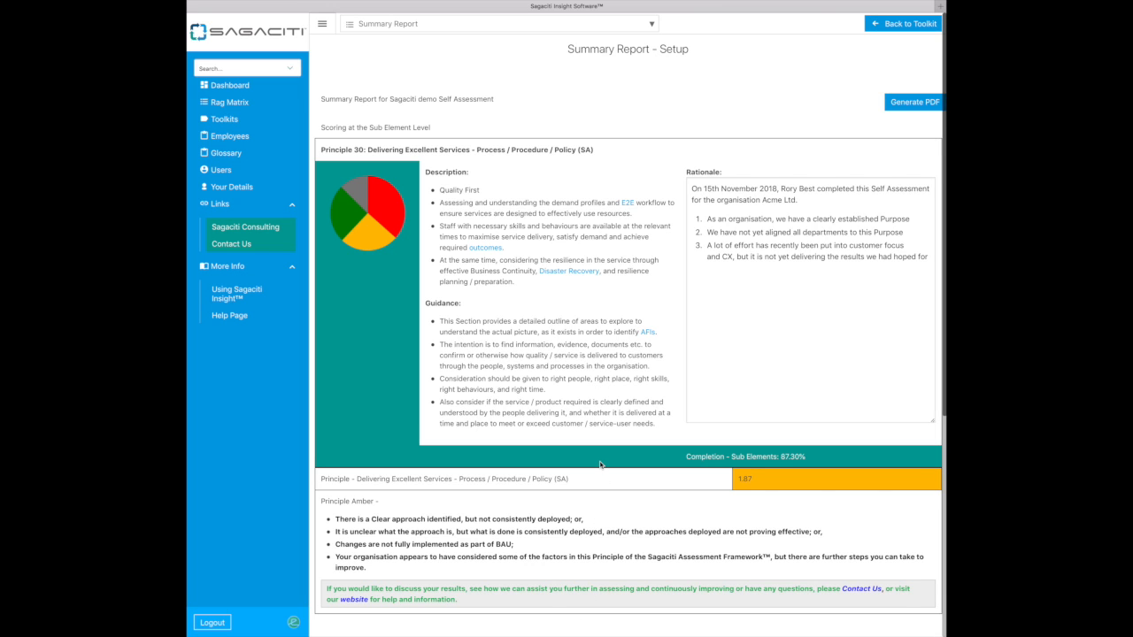
# Step: Review the on-screen summary report down to its Overall section and generate it as a PDF
pyautogui.scroll(-5, 602, 466)
pyautogui.scroll(4, 600, 464)
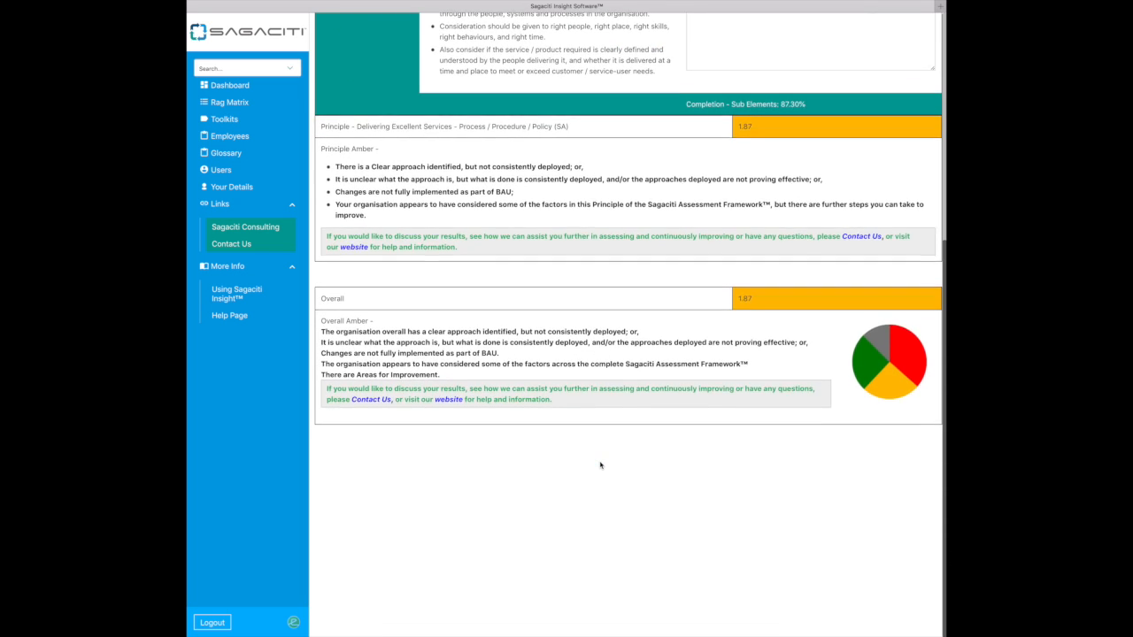
pyautogui.scroll(2, 600, 464)
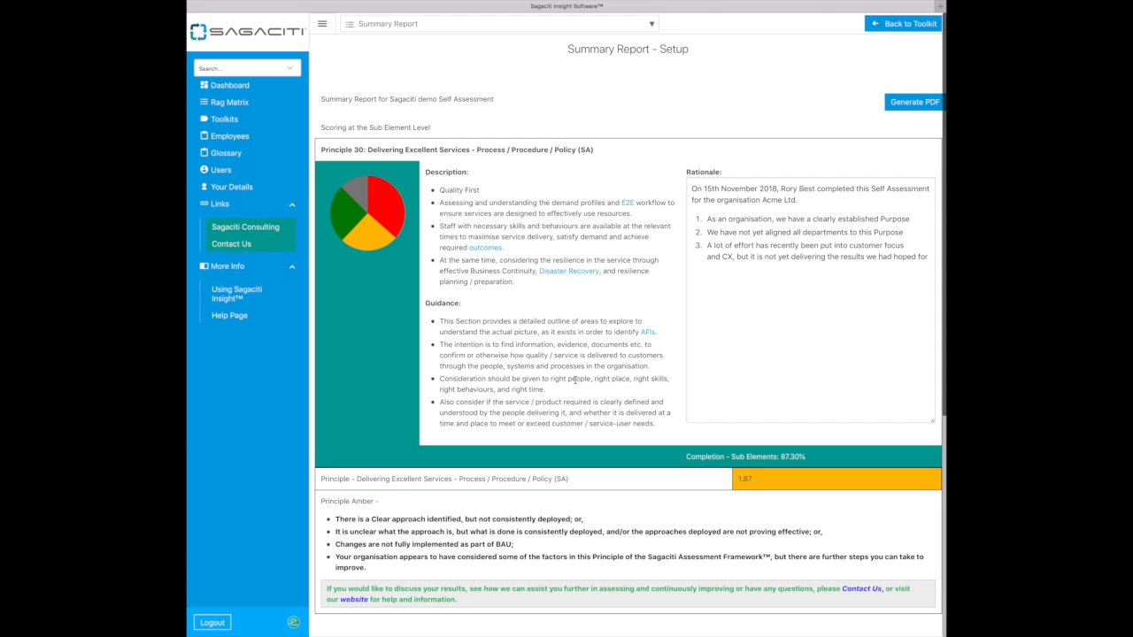
pyautogui.scroll(-5, 575, 381)
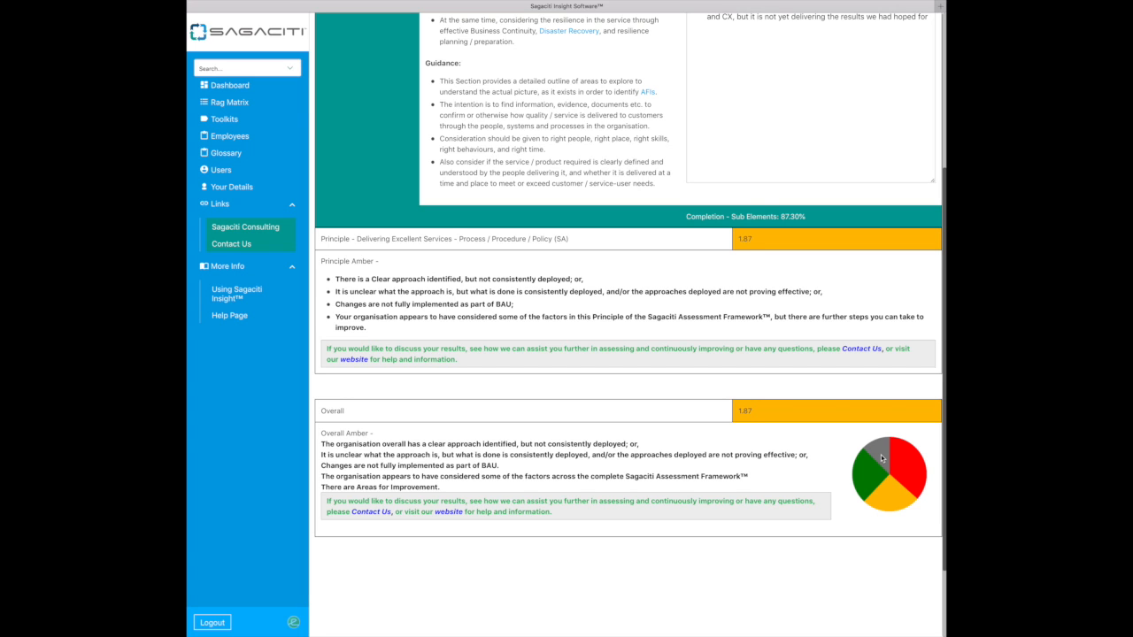
pyautogui.scroll(5, 881, 454)
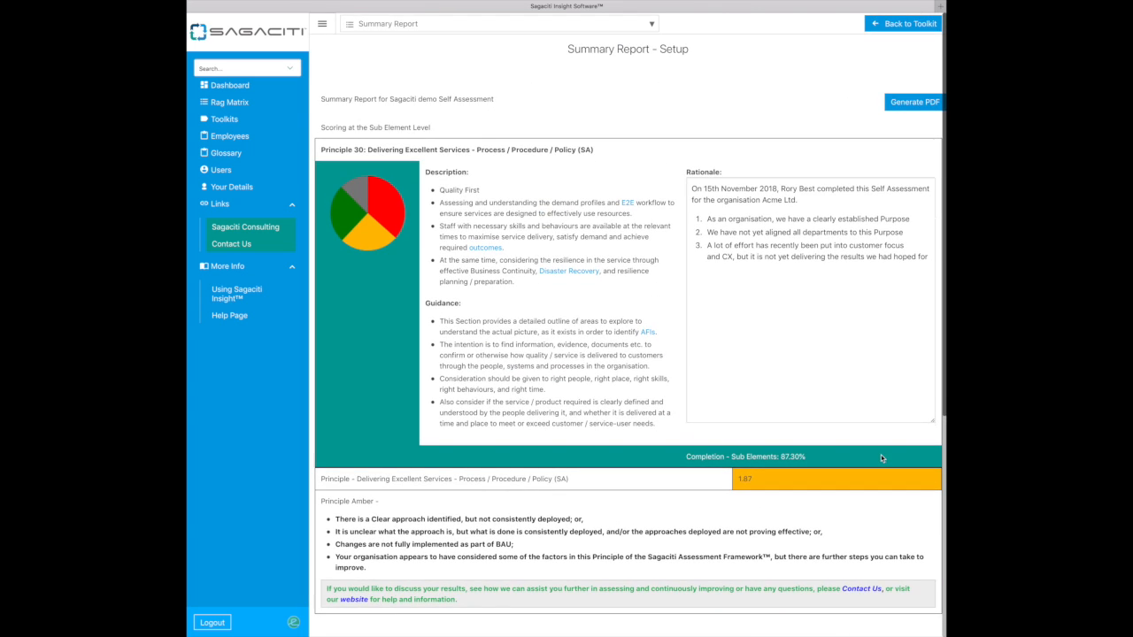
pyautogui.click(914, 106)
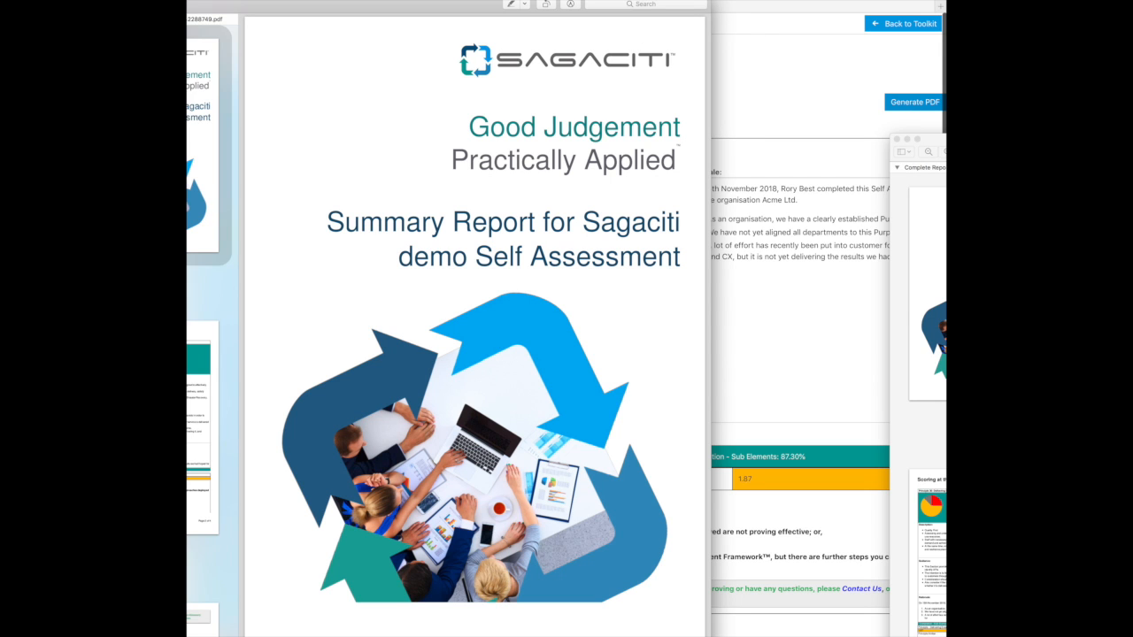
# Step: Shrink the summary report's PDF window and reposition it so the whole window fits on screen
pyautogui.moveTo(240, 12); pyautogui.dragTo(414, 36)
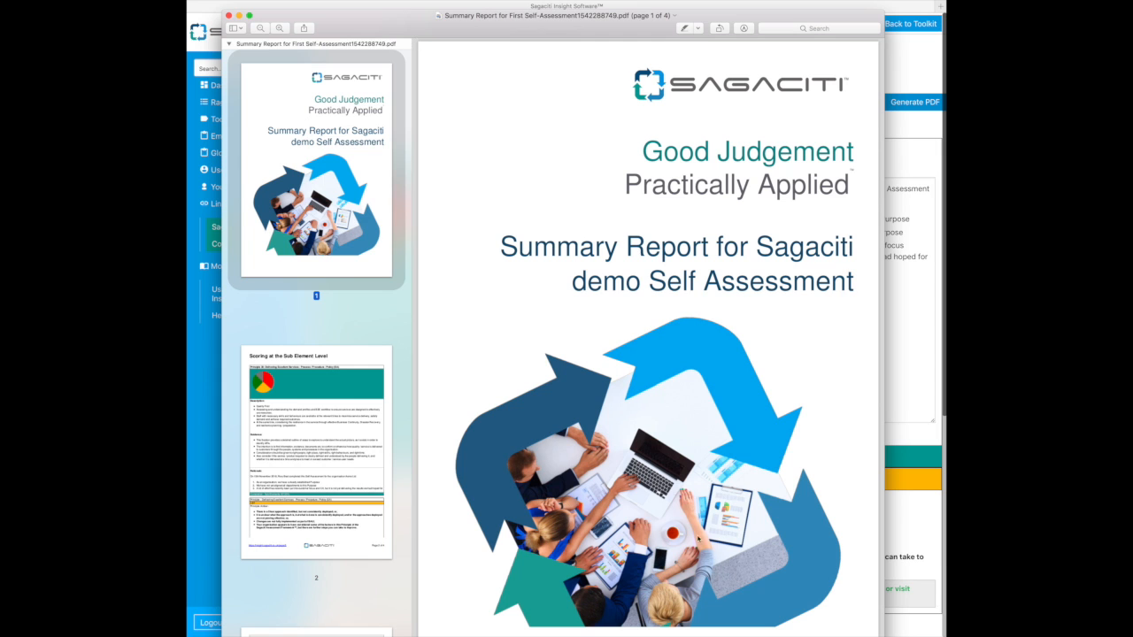
pyautogui.moveTo(617, 35); pyautogui.dragTo(617, 0)
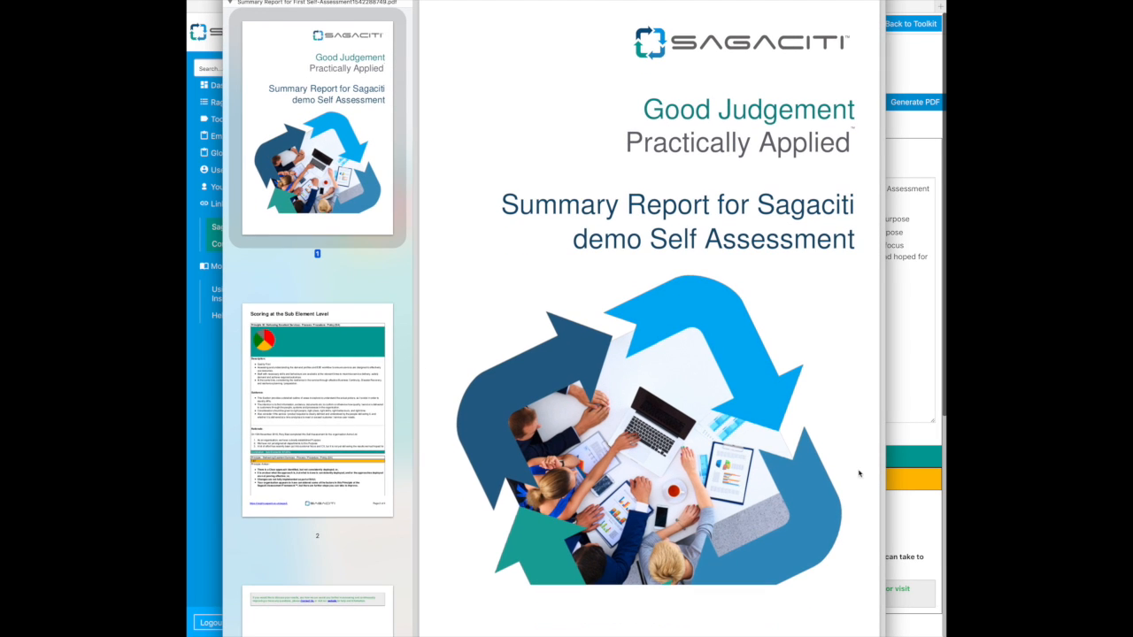
pyautogui.moveTo(885, 633); pyautogui.dragTo(714, 452)
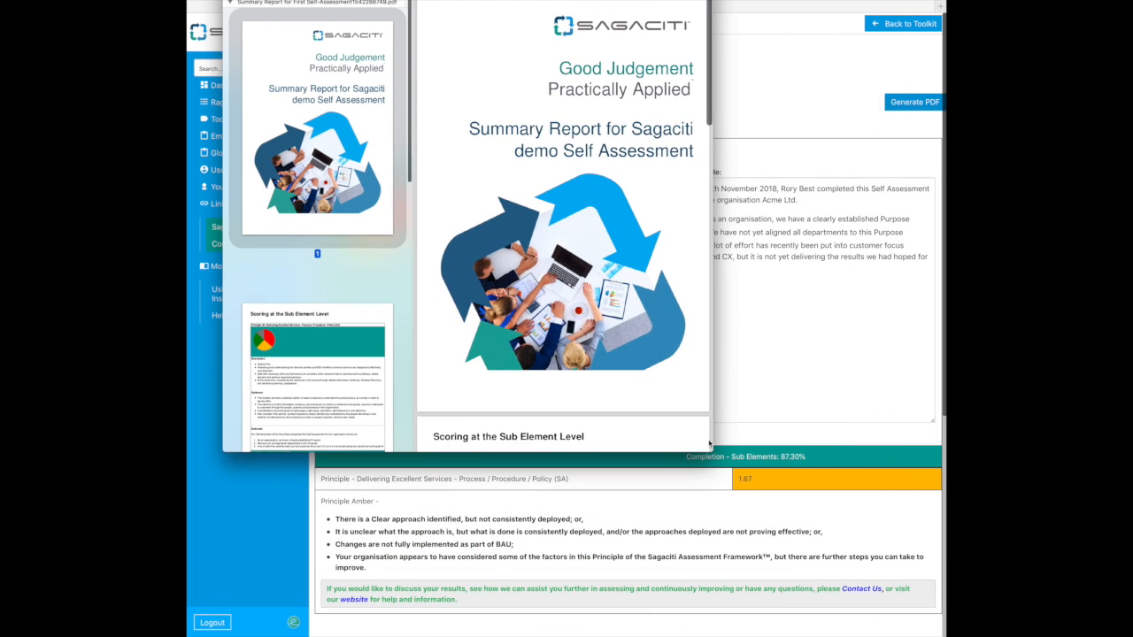
pyautogui.moveTo(450, 0); pyautogui.dragTo(514, 69)
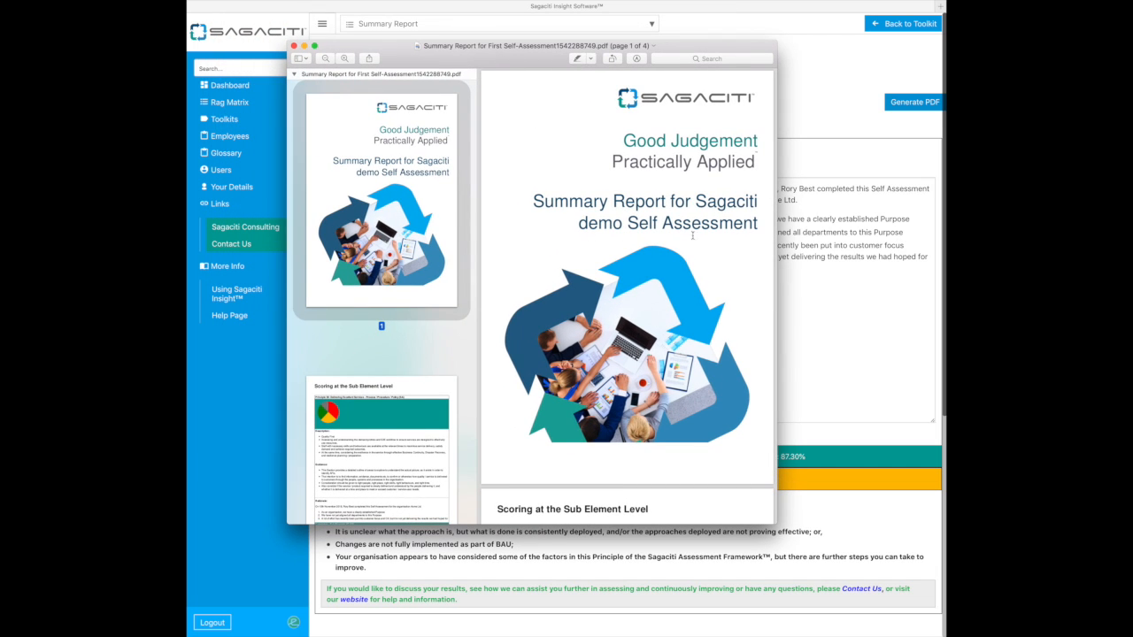
# Step: Examine the principle scoring and overall result on pages 2 to 4 of the summary PDF, and close it
pyautogui.click(390, 434)
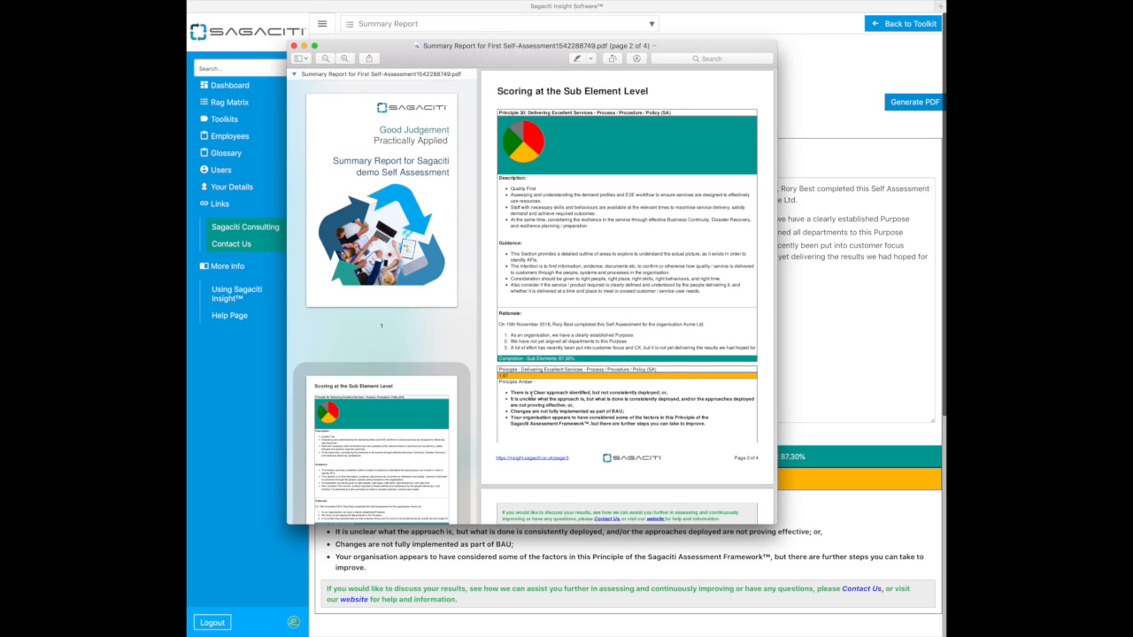
pyautogui.scroll(-5, 403, 492)
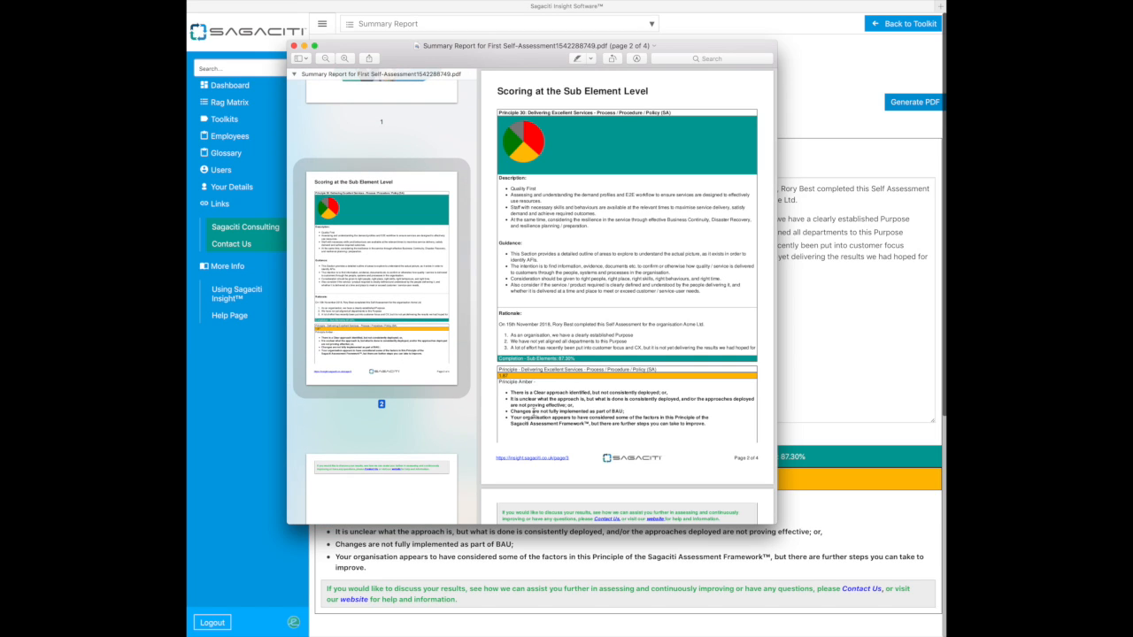
pyautogui.click(406, 484)
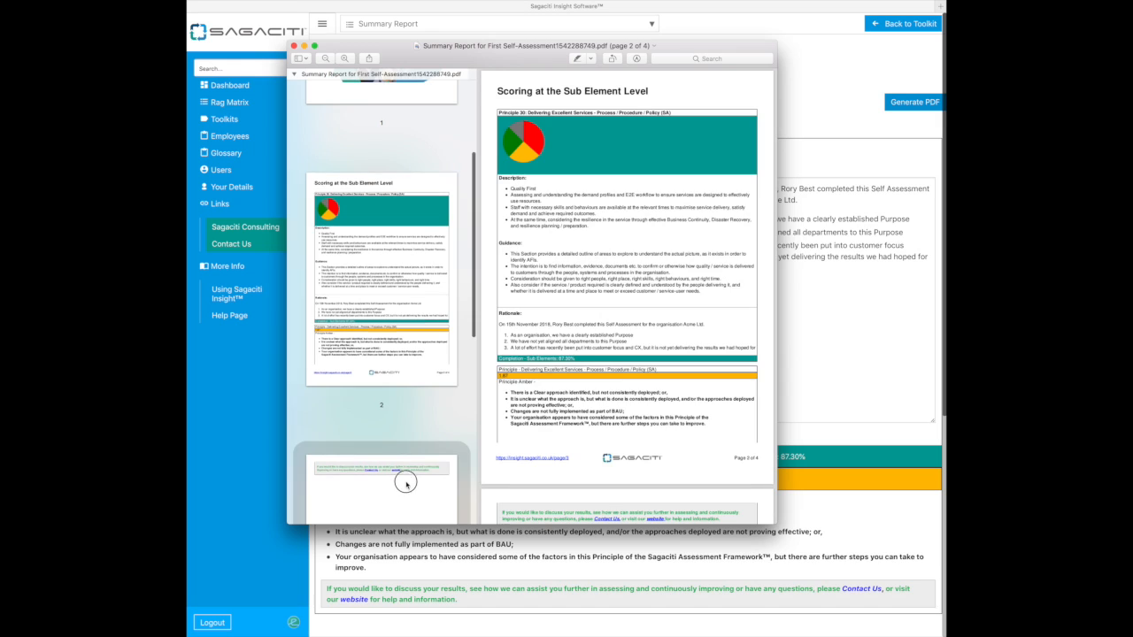
pyautogui.scroll(-3, 548, 413)
pyautogui.scroll(-3, 549, 414)
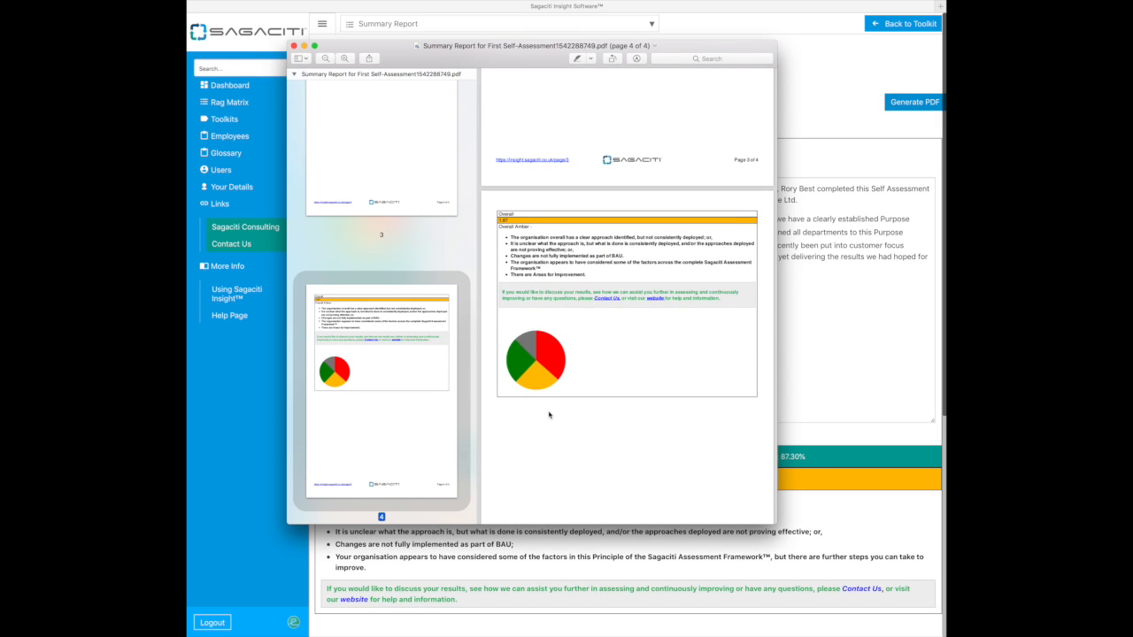
pyautogui.scroll(-2, 549, 414)
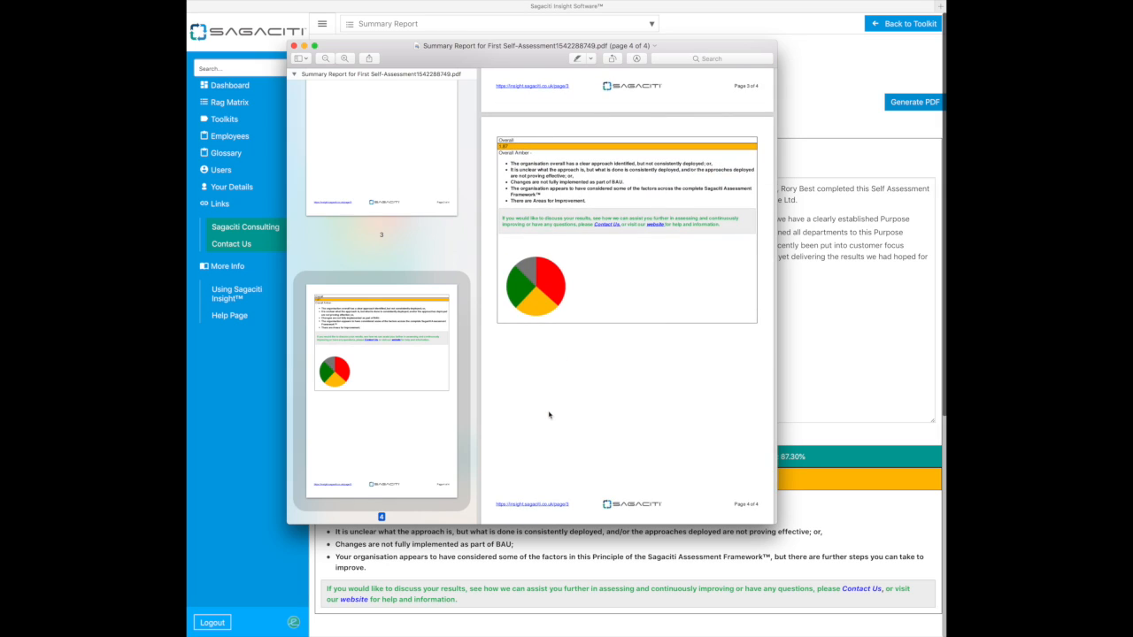
pyautogui.click(295, 45)
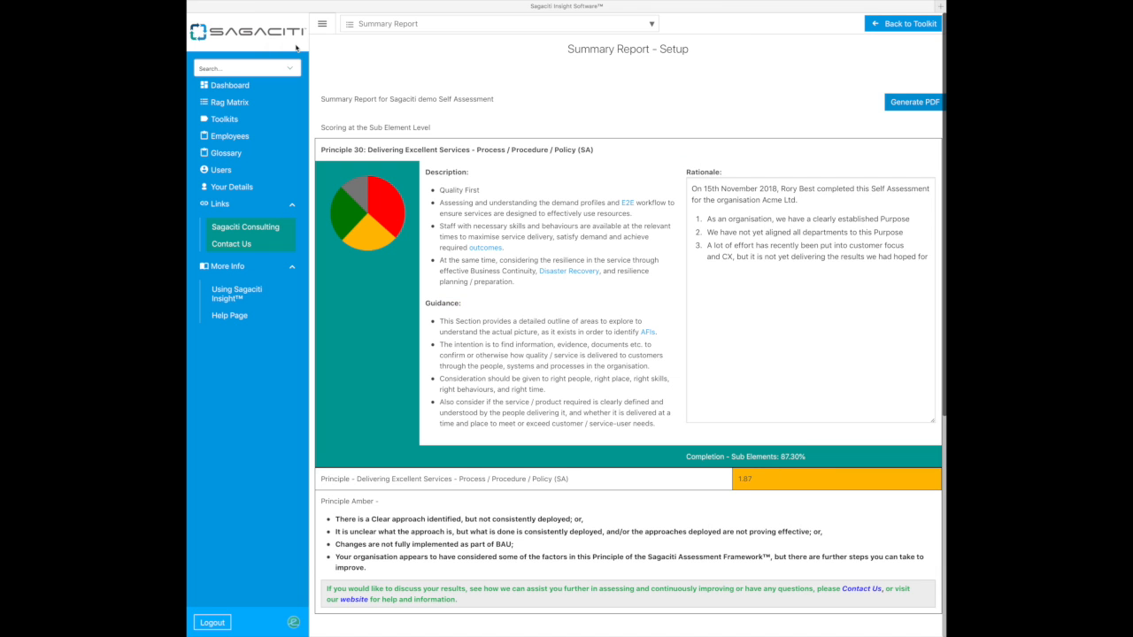
# Step: Return to the First Self-Assessment toolkit and open its Complete Report setup
pyautogui.click(900, 24)
pyautogui.click(839, 23)
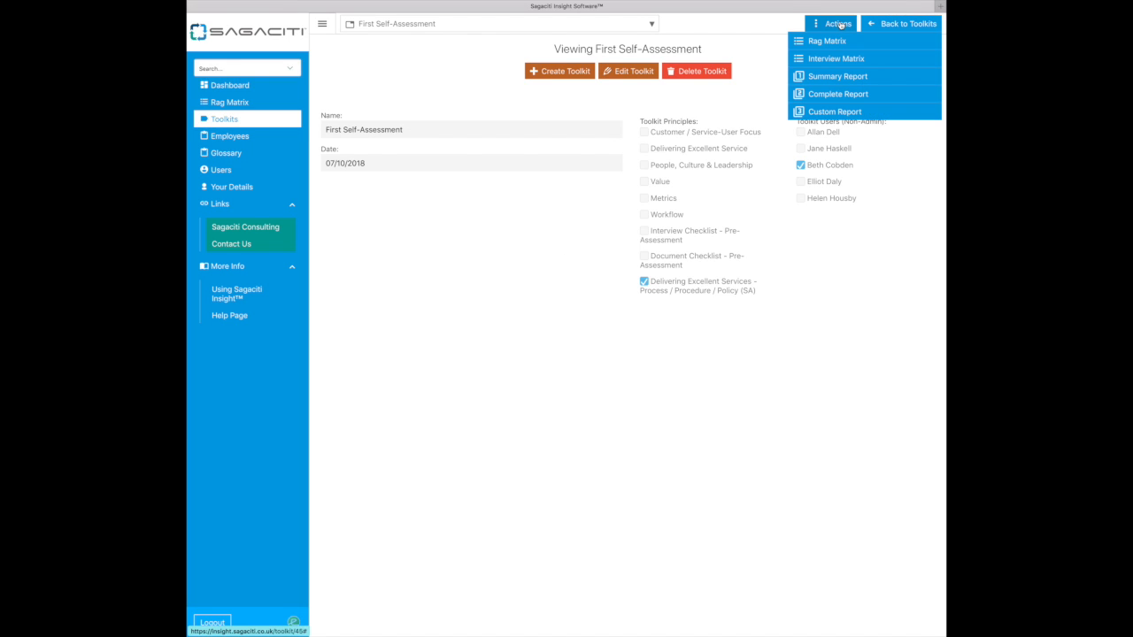
pyautogui.click(835, 95)
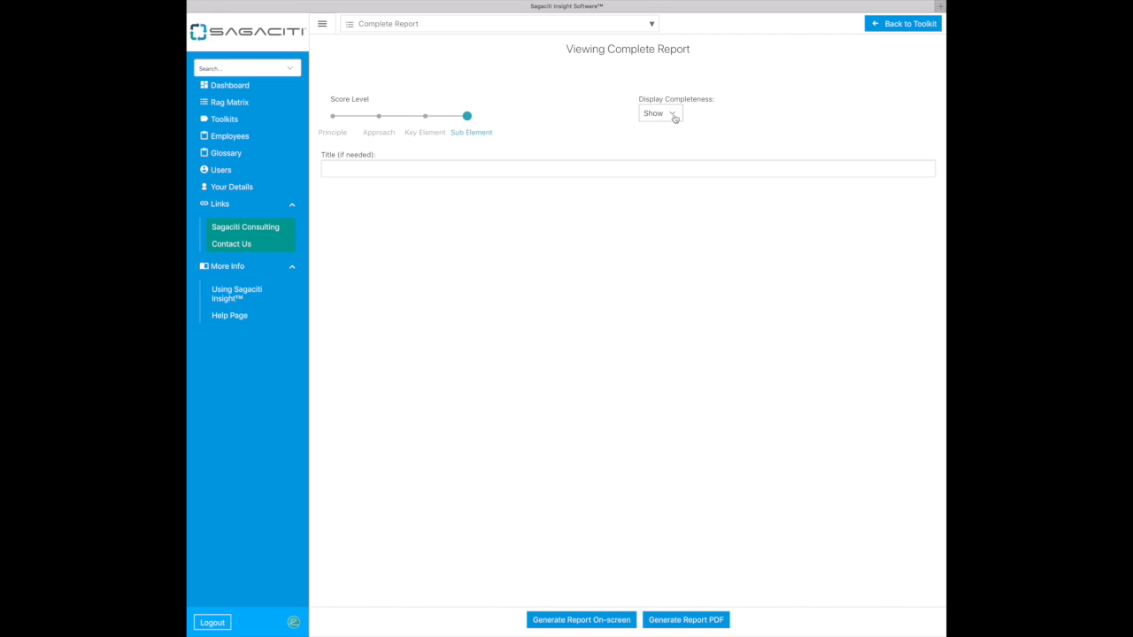
# Step: Title the complete report "Complete Report - Demo Self Assessment" and generate it as a PDF
pyautogui.click(350, 167)
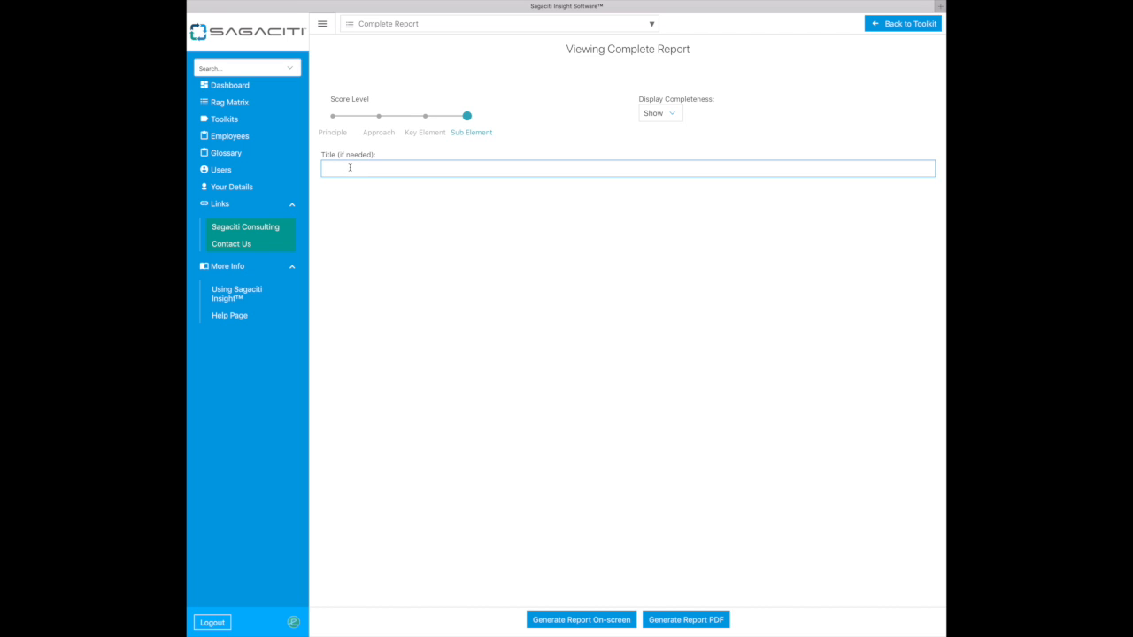
pyautogui.write('Complete Report - Self Assessment')
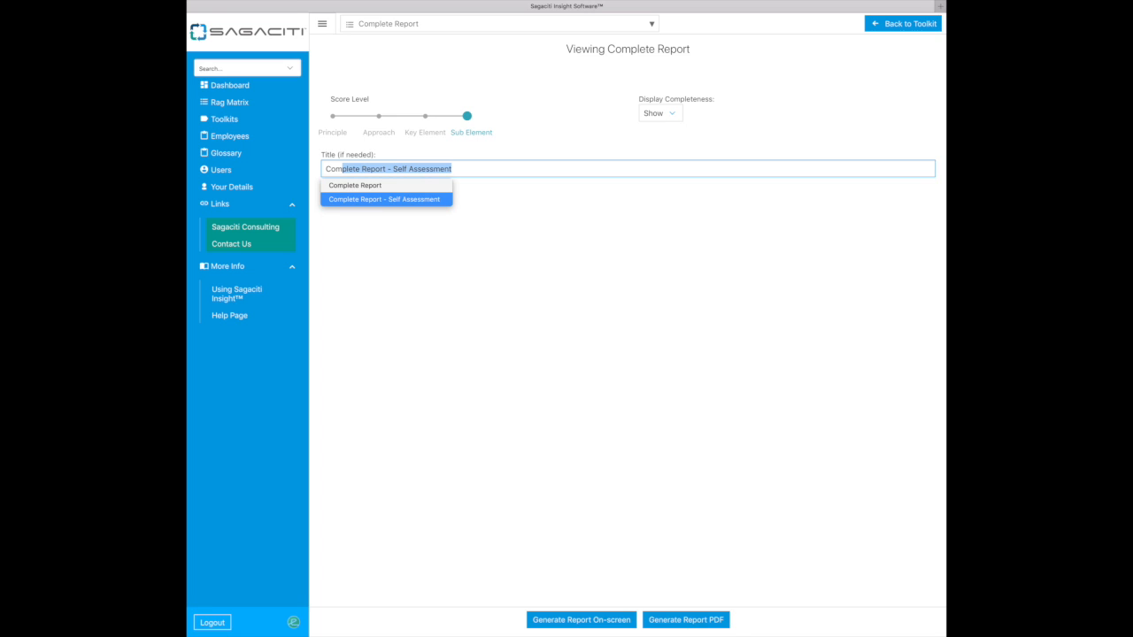
pyautogui.press('Return')
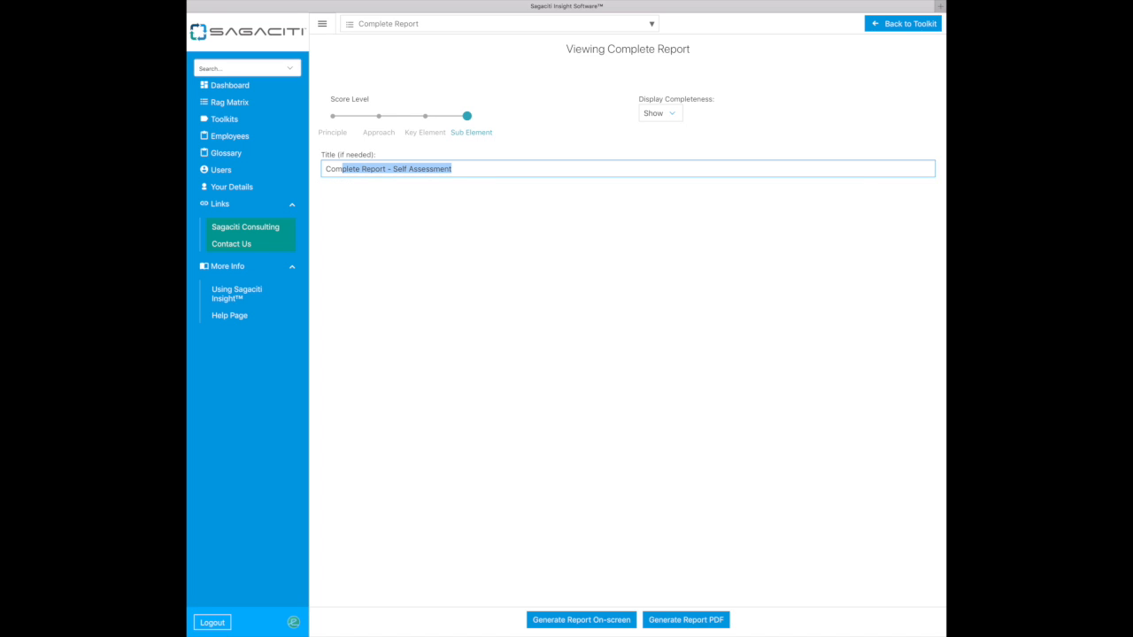
pyautogui.click(394, 168)
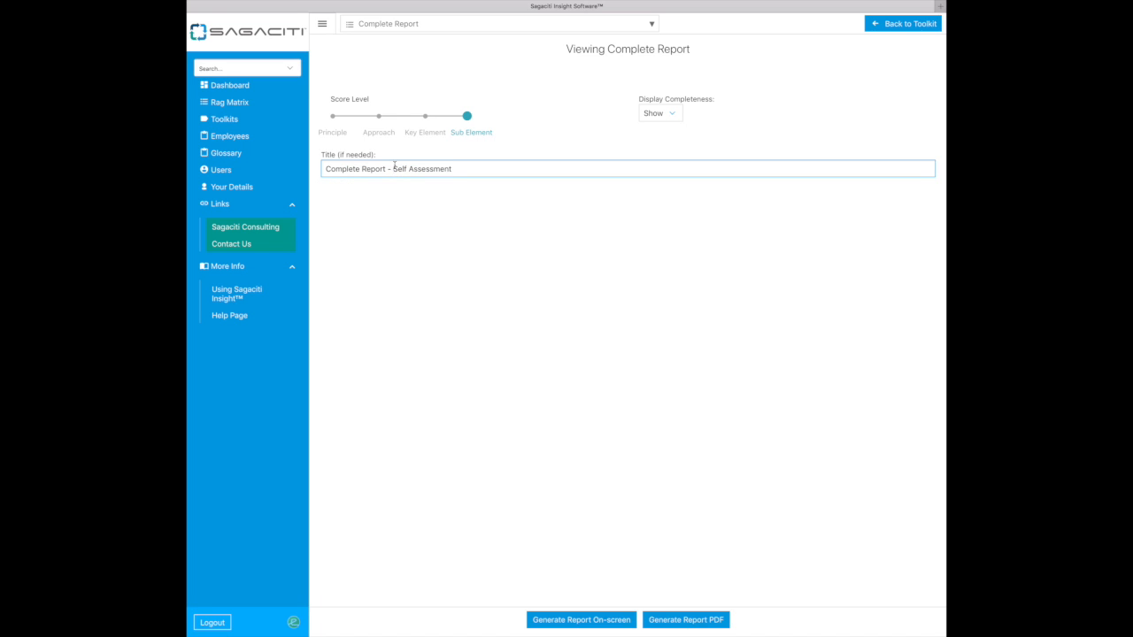
pyautogui.write('Demo')
pyautogui.click(705, 621)
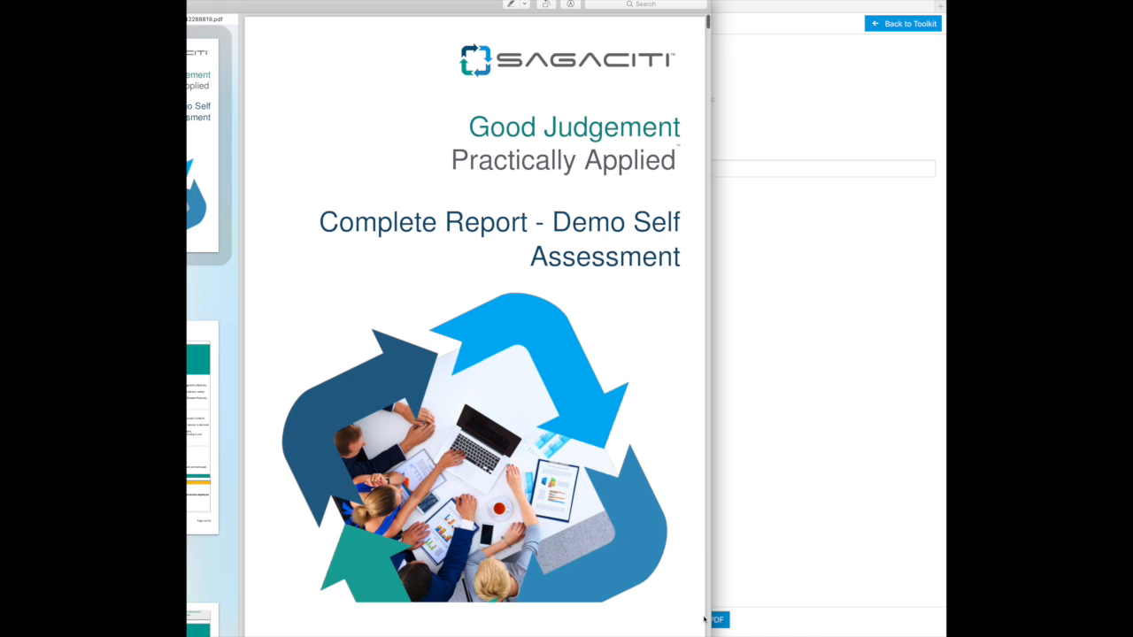
# Step: Resize and reposition the complete report's PDF window so that its page thumbnails and pages are readable on screen
pyautogui.moveTo(708, 633); pyautogui.dragTo(447, 414)
pyautogui.moveTo(111, 0); pyautogui.dragTo(355, 10)
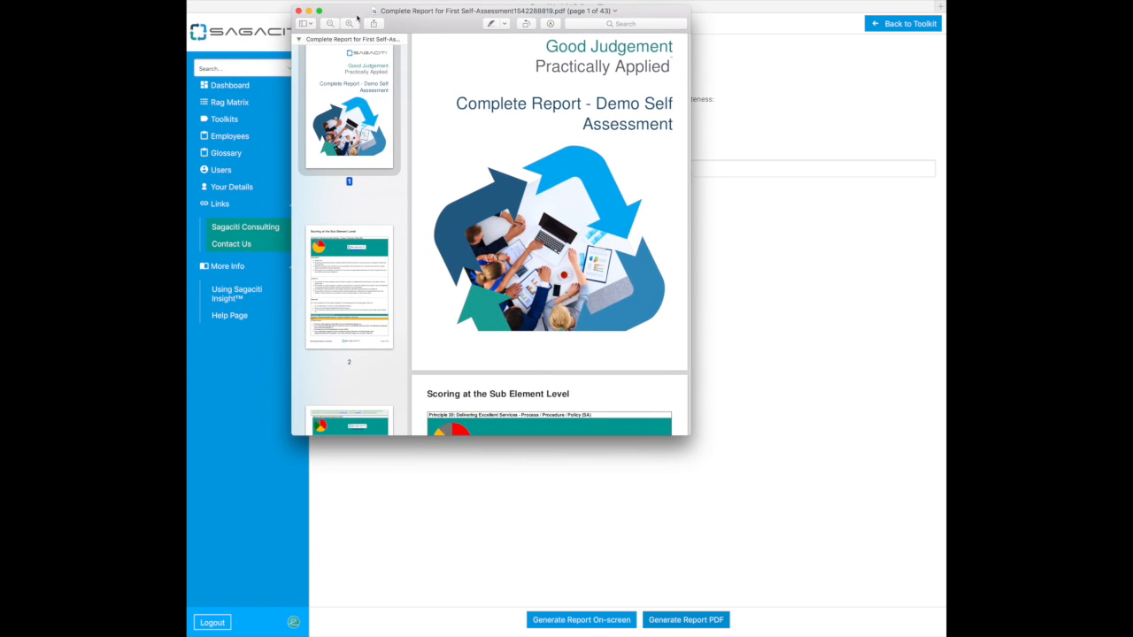
pyautogui.moveTo(689, 436); pyautogui.dragTo(885, 585)
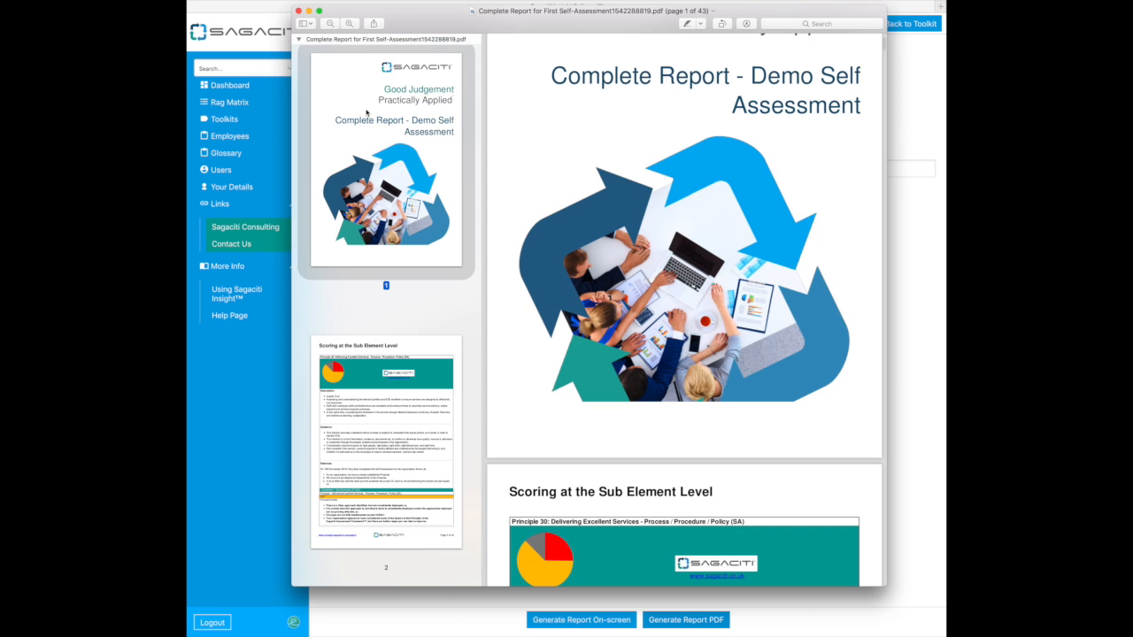
# Step: Examine the complete report PDF's cover, the Approach 30.2 section on page 3 and Key Element 30.2.1 on page 4
pyautogui.scroll(5, 737, 162)
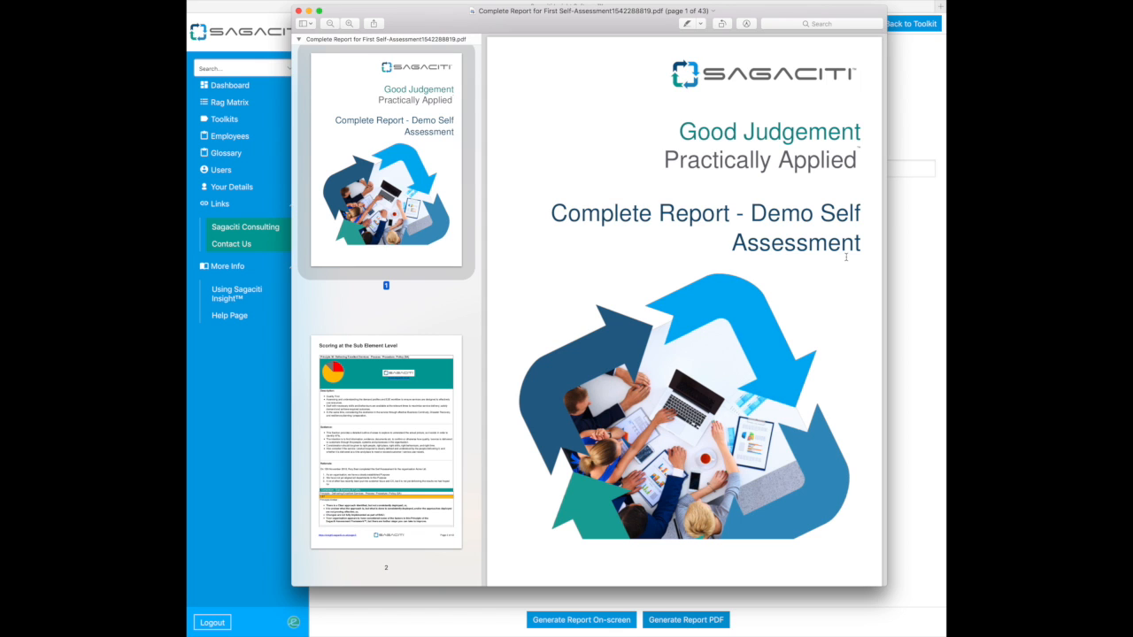
pyautogui.scroll(-5, 422, 379)
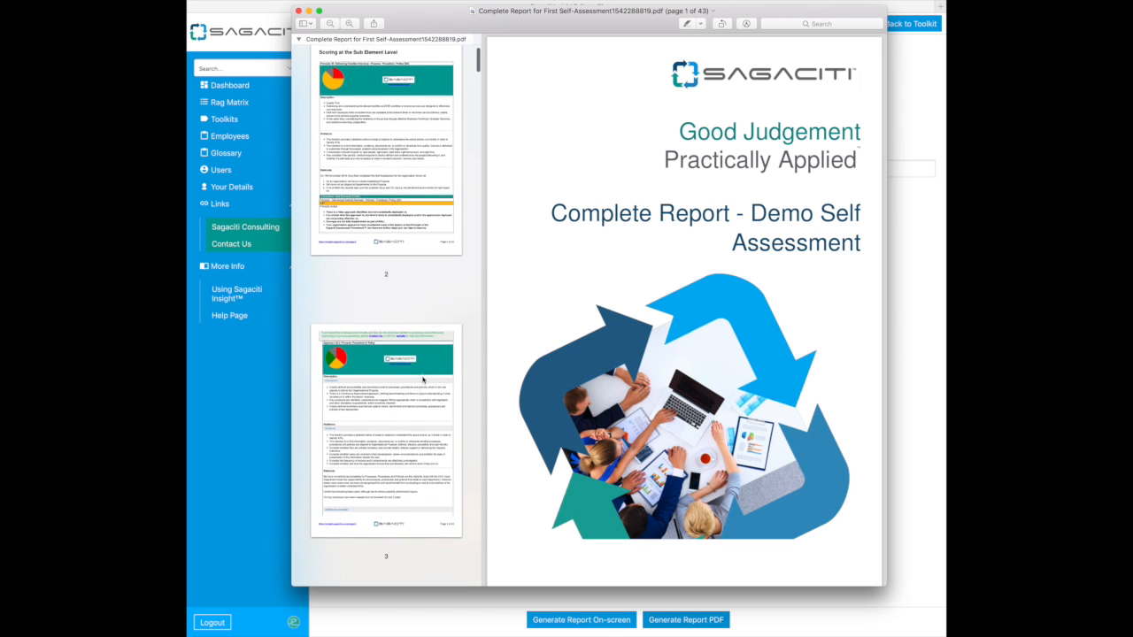
pyautogui.click(423, 379)
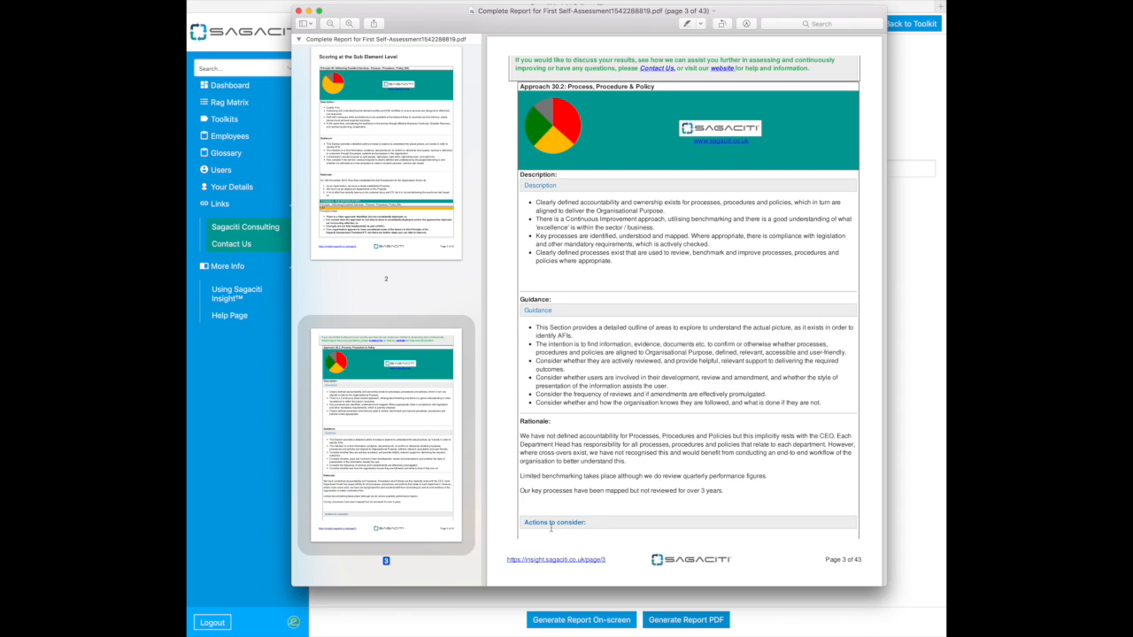
pyautogui.scroll(-4, 385, 464)
pyautogui.click(386, 463)
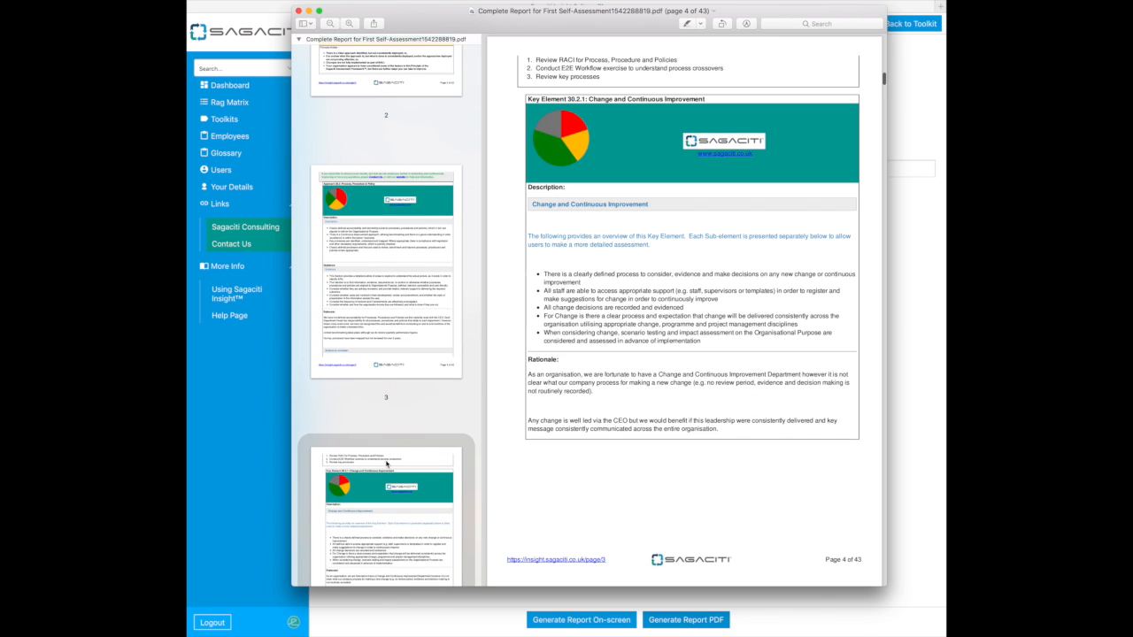
pyautogui.scroll(2, 685, 307)
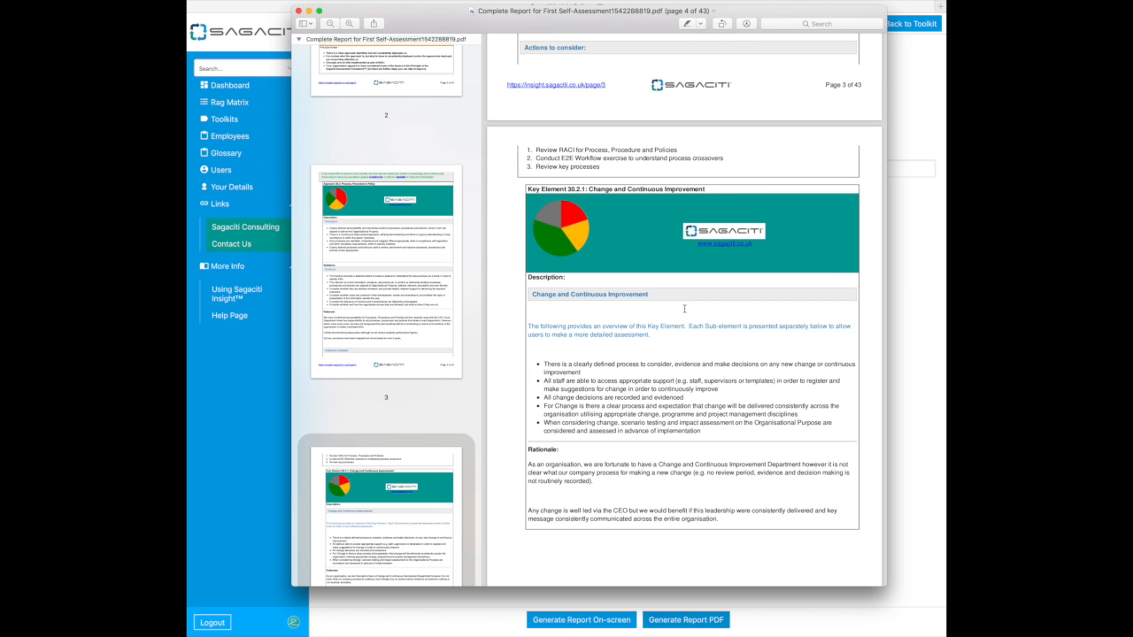
# Step: Examine Key Elements 30.2.2 Processes on page 7 and 30.2.3 Compliance on page 13, plus the sub-elements on page 14
pyautogui.scroll(-10, 429, 298)
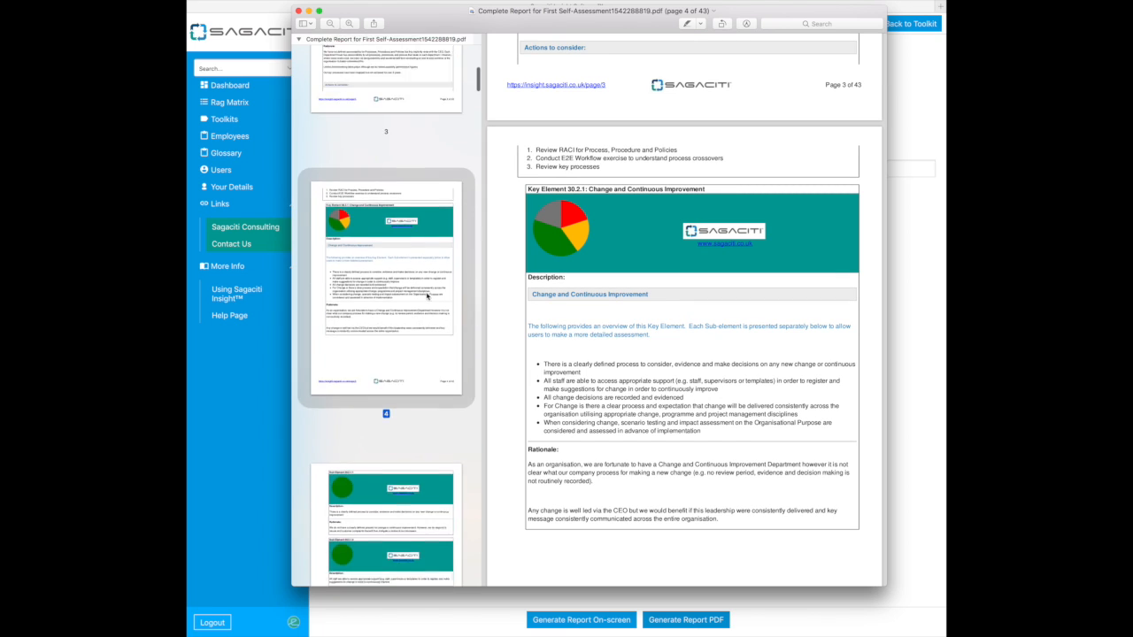
pyautogui.scroll(-10, 427, 297)
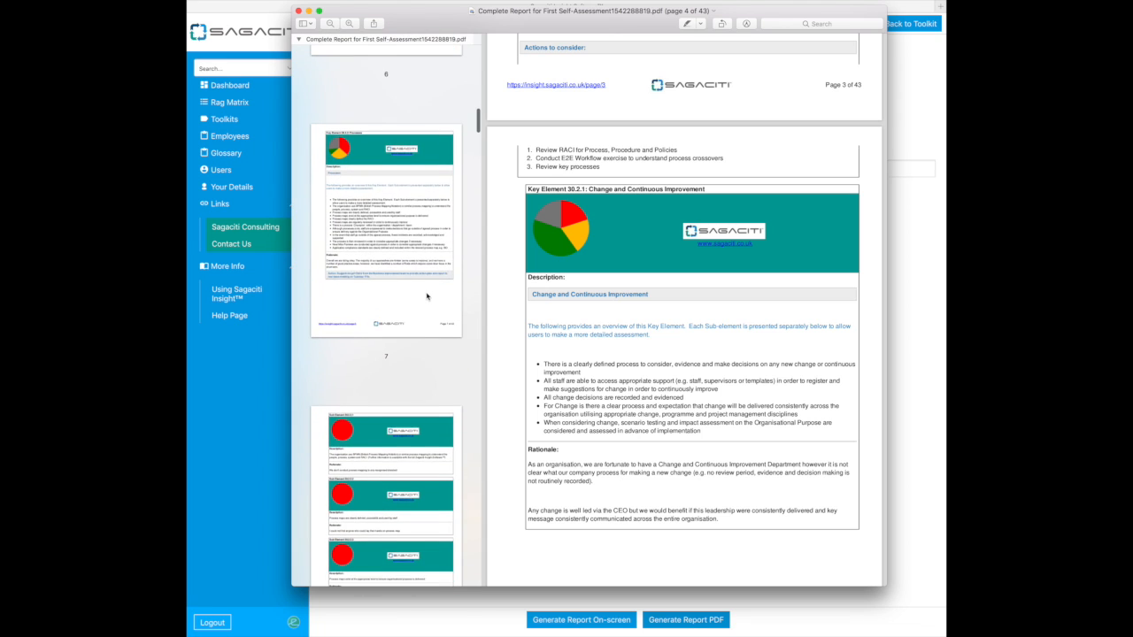
pyautogui.click(400, 233)
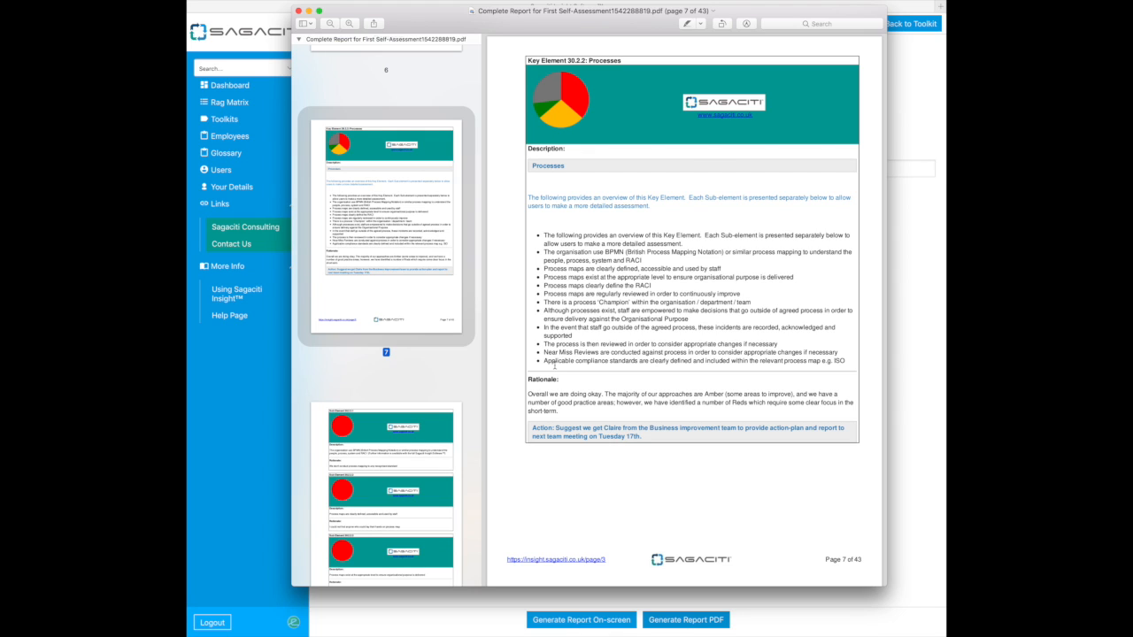
pyautogui.scroll(-10, 355, 361)
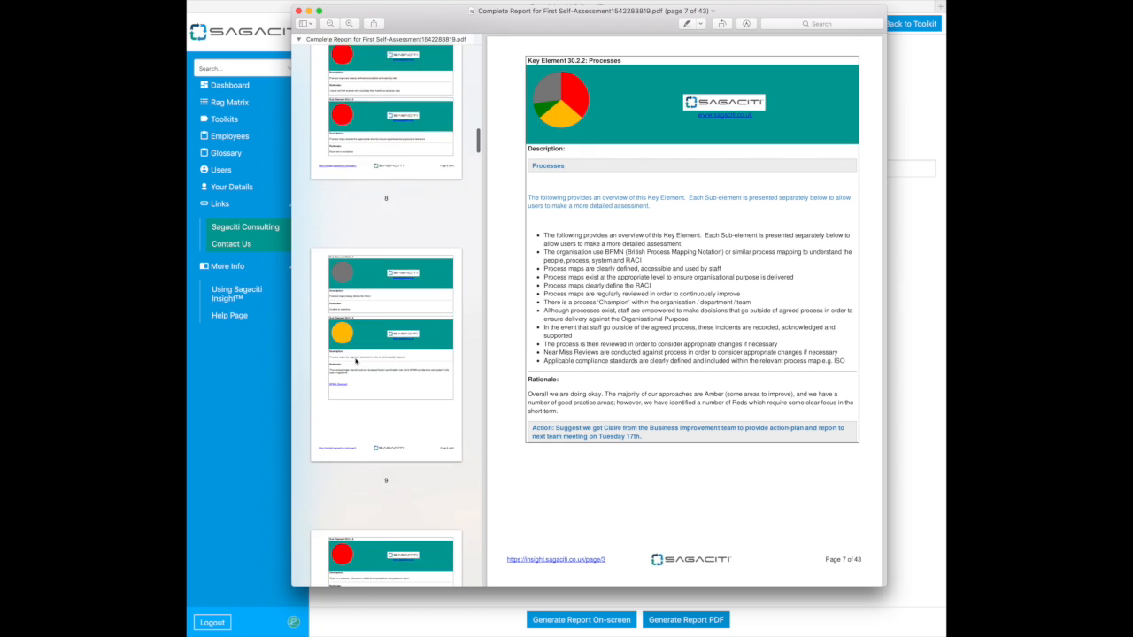
pyautogui.scroll(-8, 354, 362)
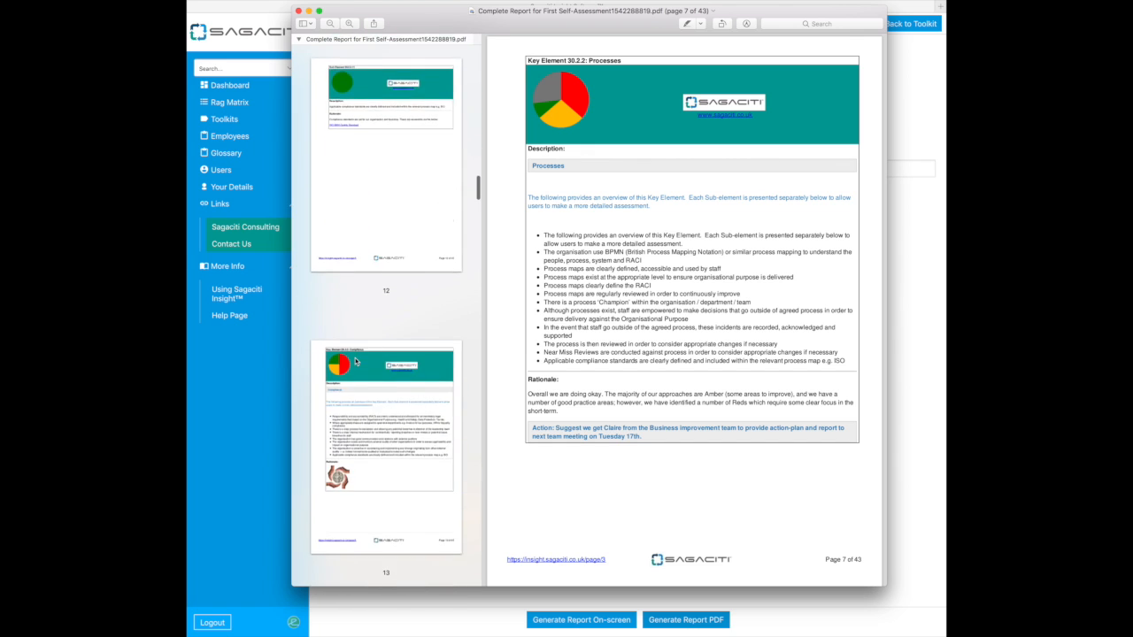
pyautogui.click(391, 150)
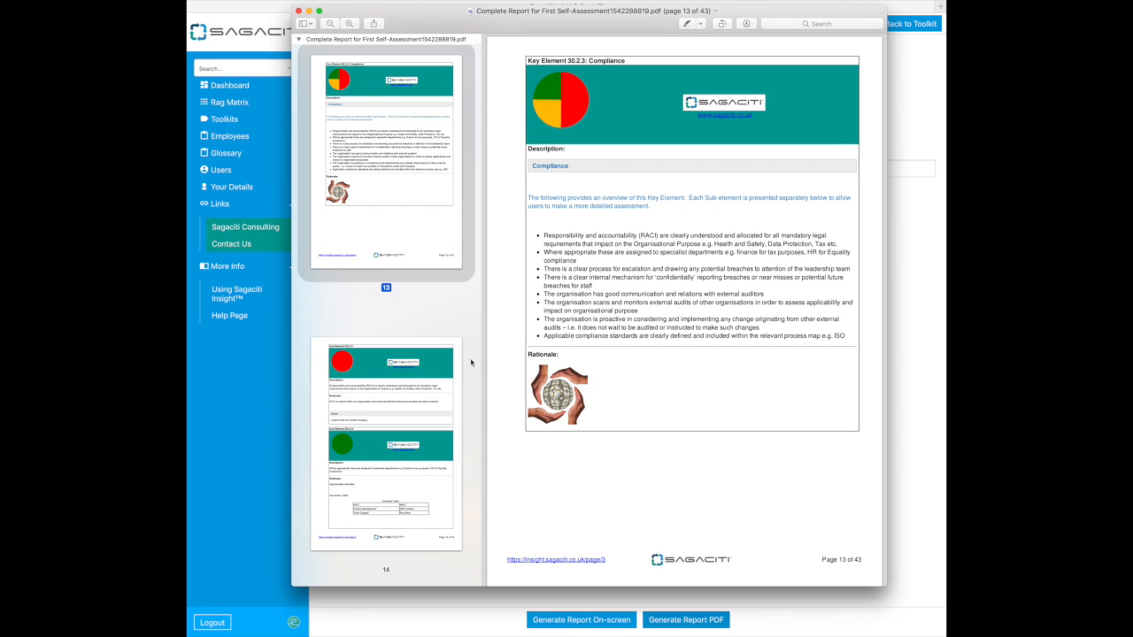
pyautogui.click(395, 447)
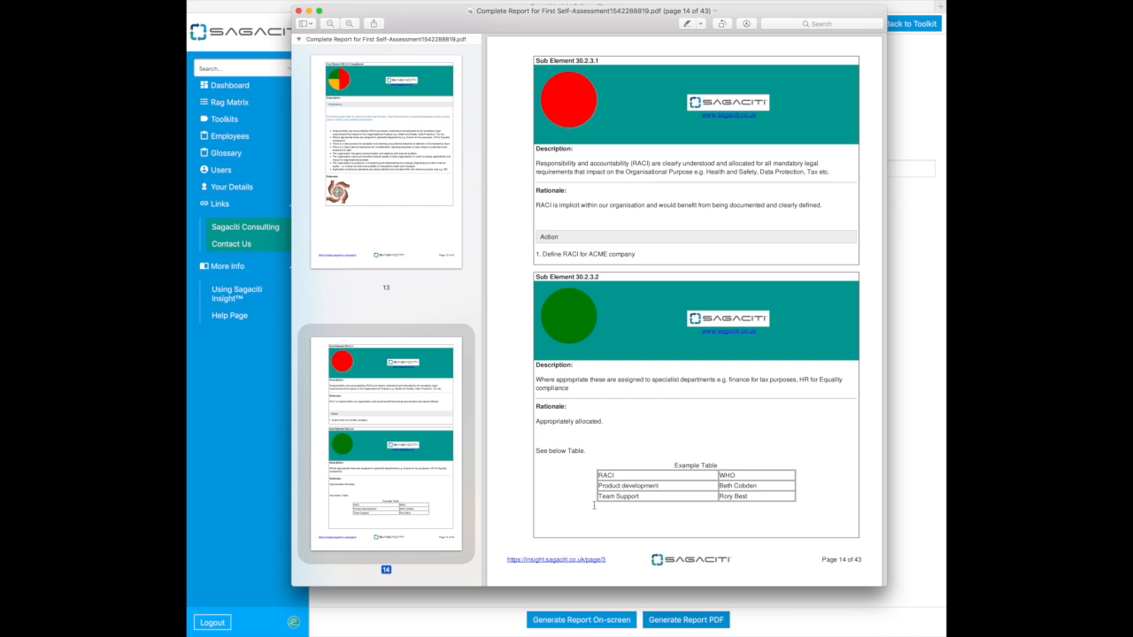
# Step: Skim the remaining page thumbnails and open page 38 to examine the formatted rationale text
pyautogui.scroll(-15, 386, 461)
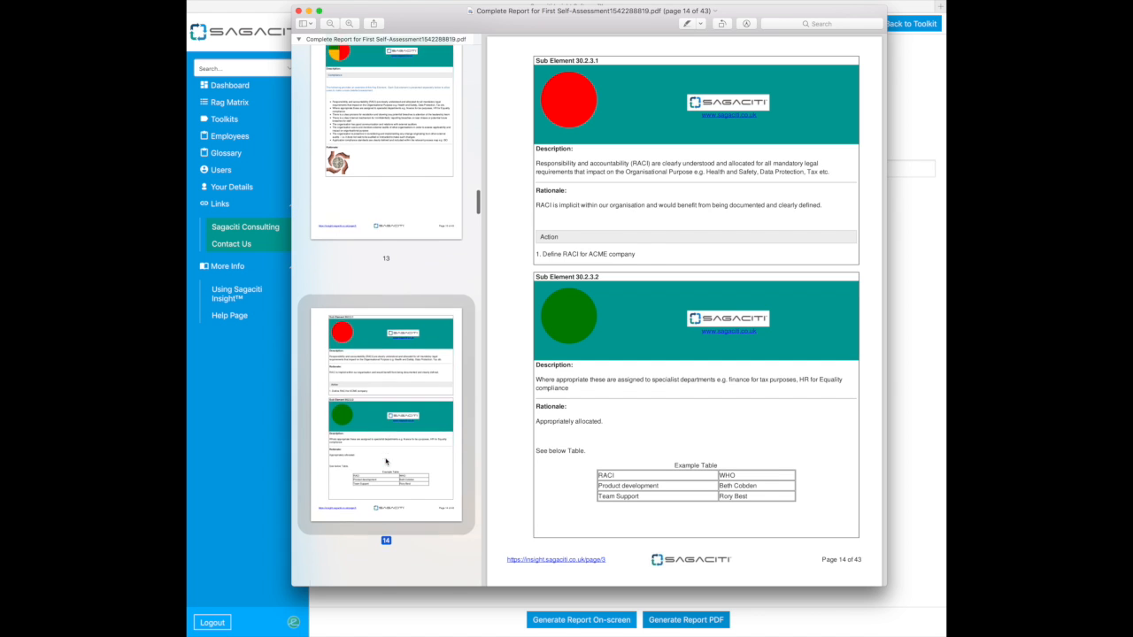
pyautogui.scroll(-15, 386, 461)
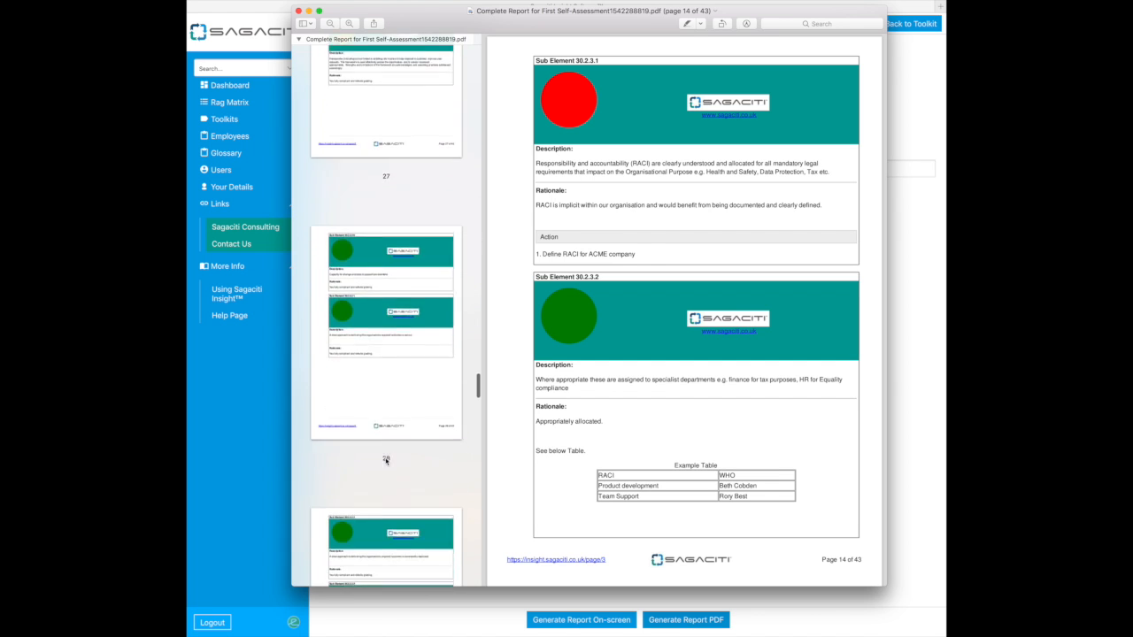
pyautogui.scroll(-10, 386, 461)
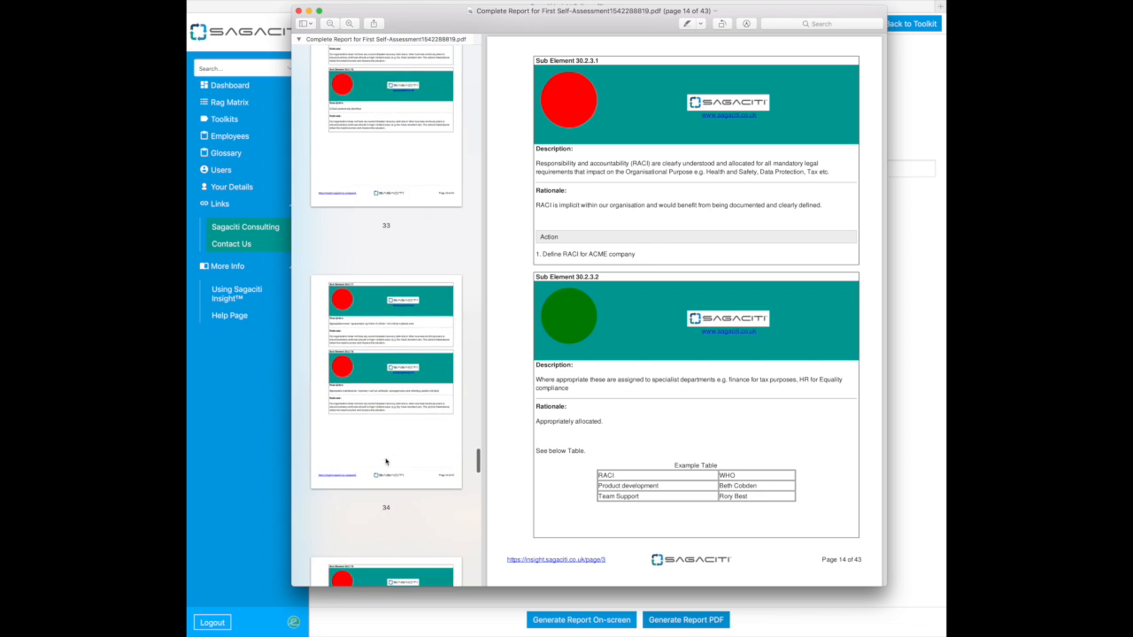
pyautogui.scroll(3, 386, 462)
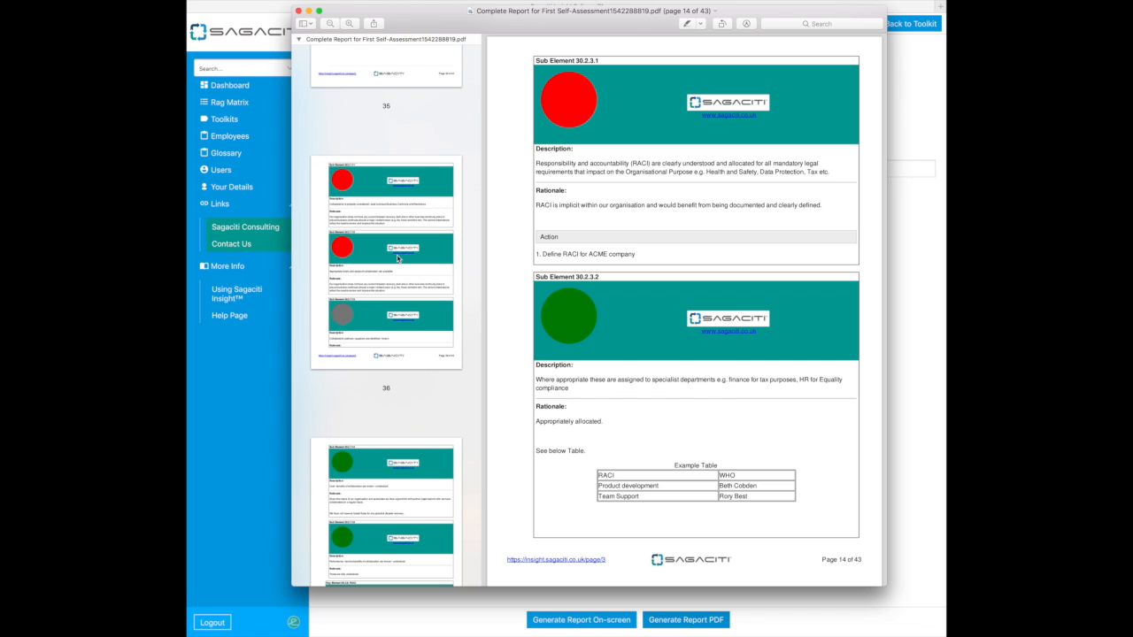
pyautogui.scroll(-8, 397, 258)
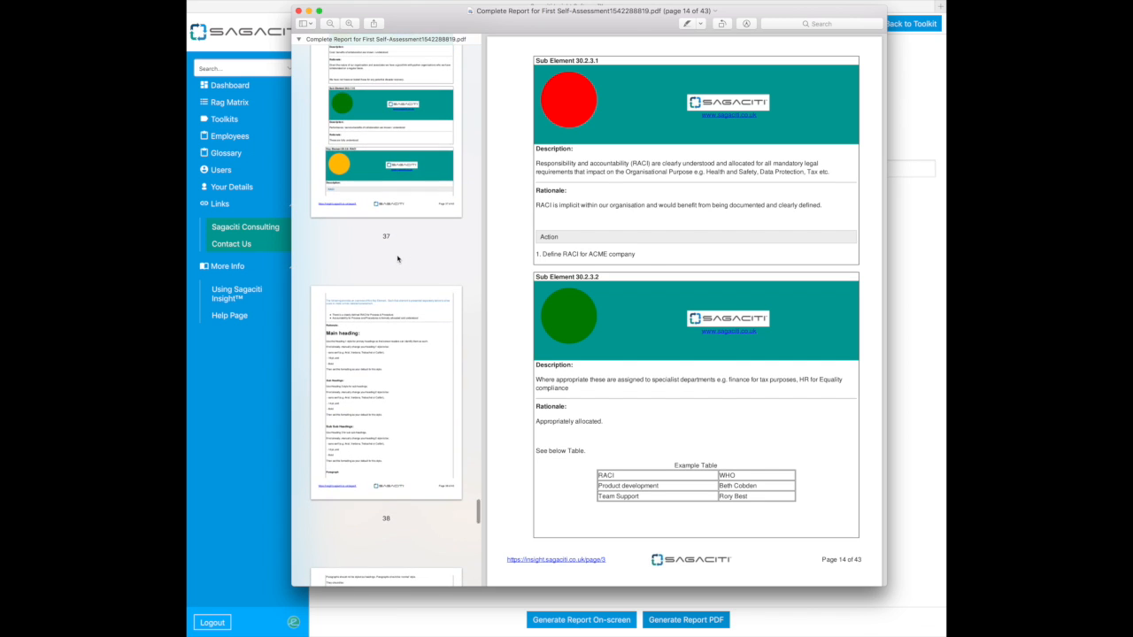
pyautogui.click(399, 380)
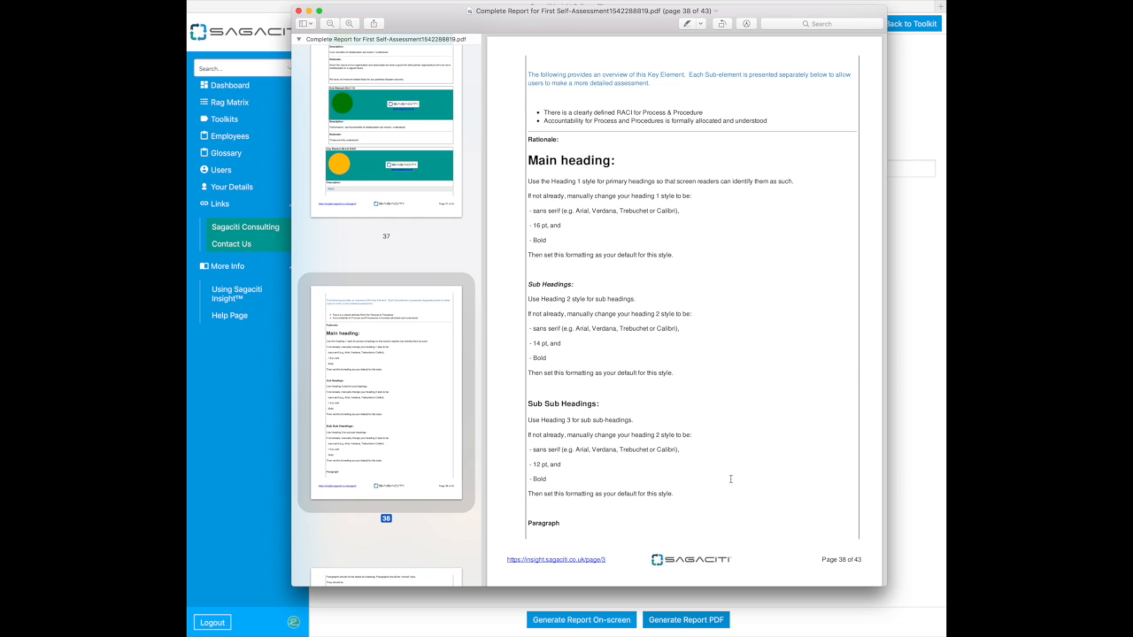
# Step: Read through pages 39 to 41 and the overall result on page 43, and close the complete report PDF
pyautogui.scroll(-10, 695, 473)
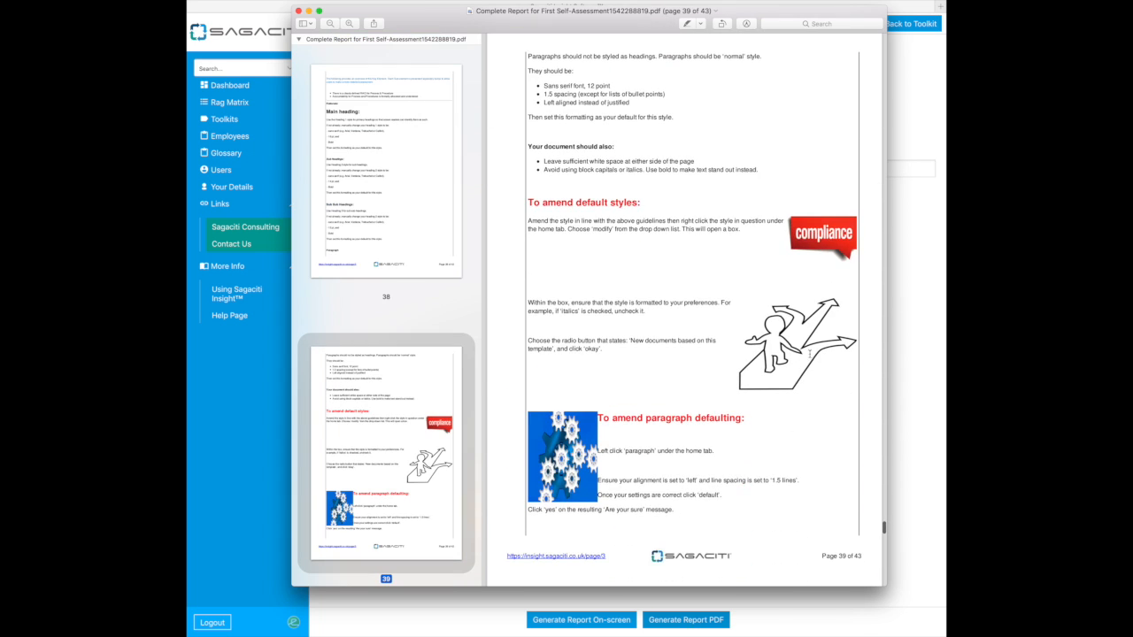
pyautogui.scroll(-10, 688, 452)
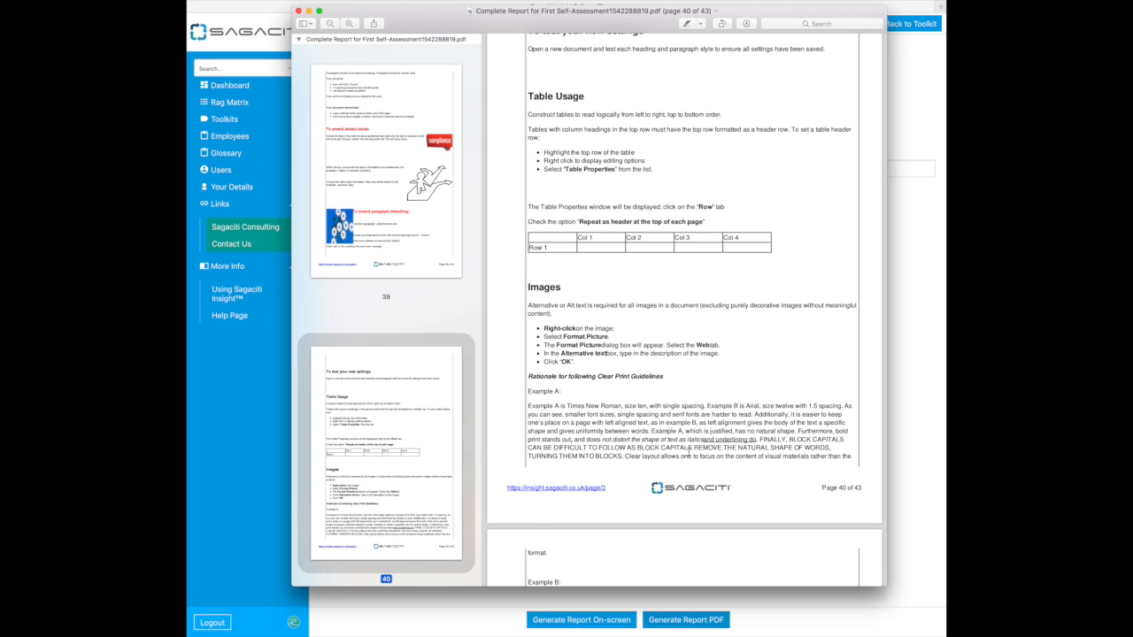
pyautogui.scroll(-3, 689, 451)
pyautogui.scroll(-8, 689, 452)
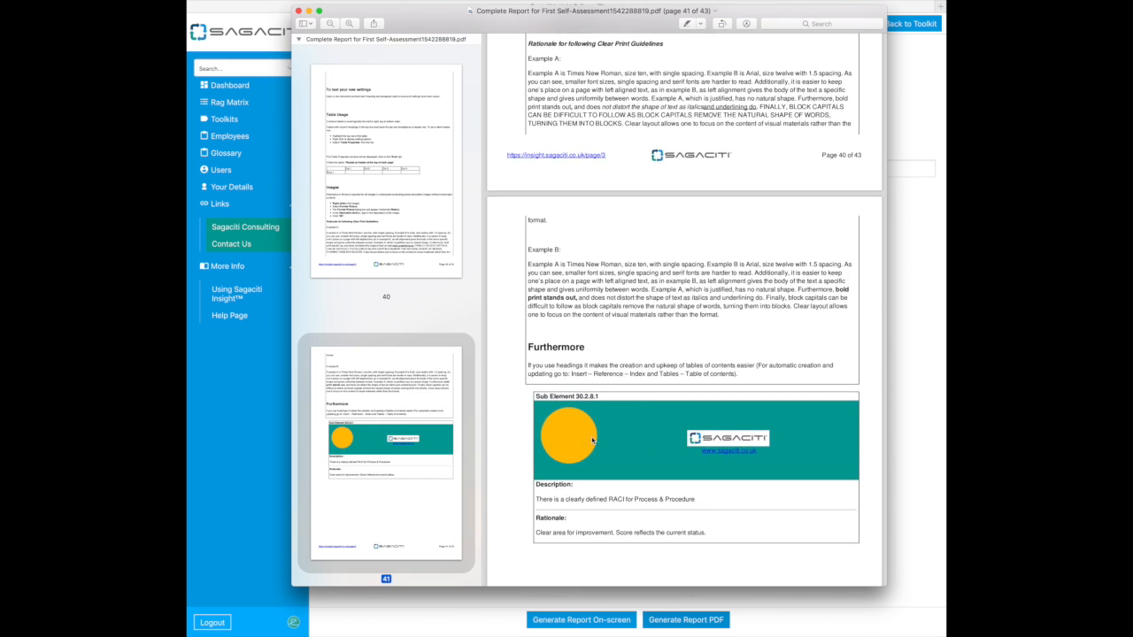
pyautogui.scroll(-10, 376, 436)
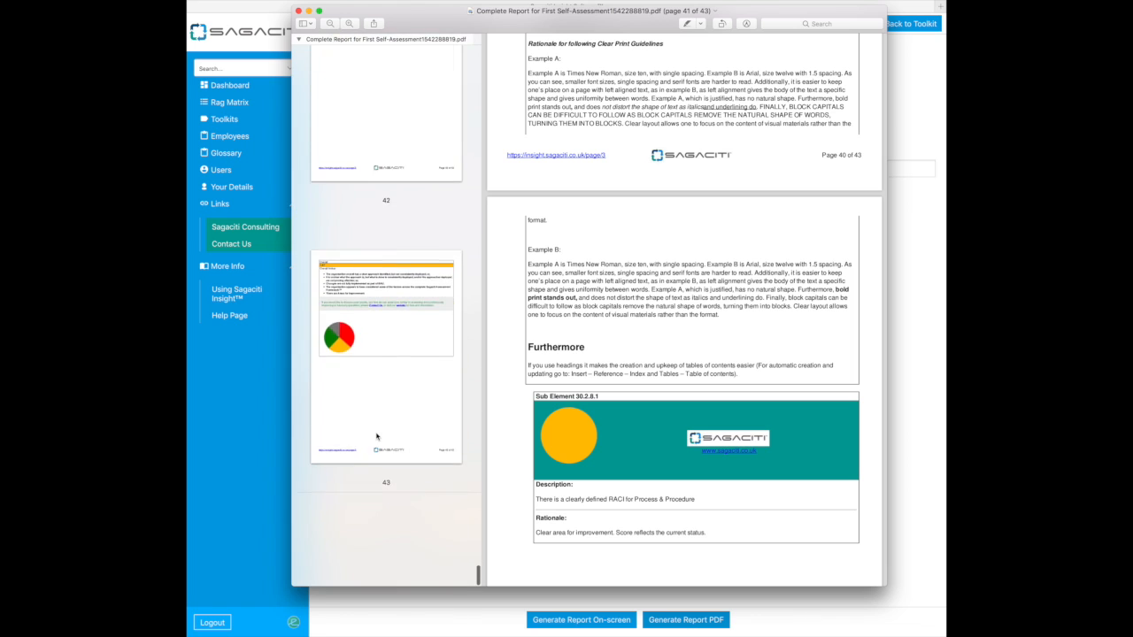
pyautogui.click(376, 436)
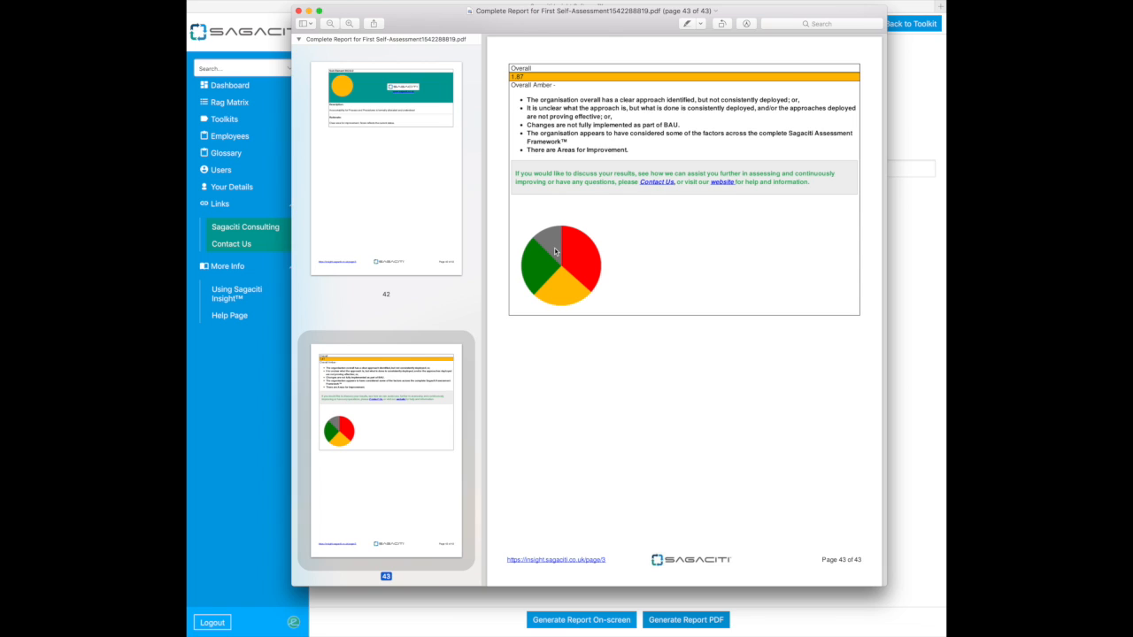
pyautogui.click(299, 11)
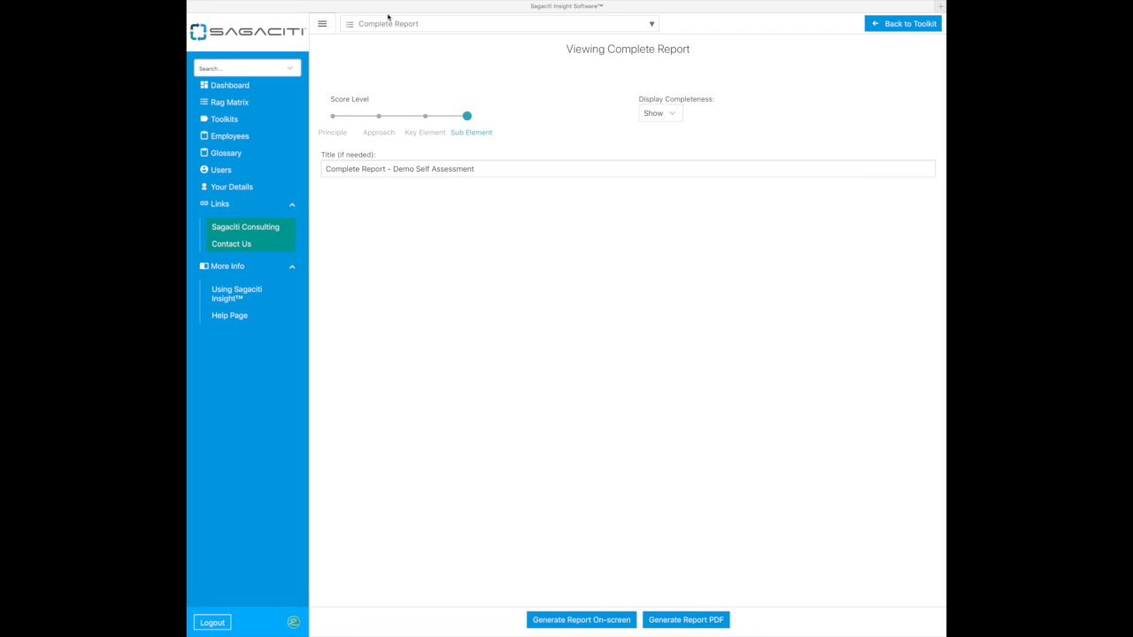
# Step: Return to the First Self-Assessment toolkit and open its Custom Report setup
pyautogui.click(914, 24)
pyautogui.click(828, 23)
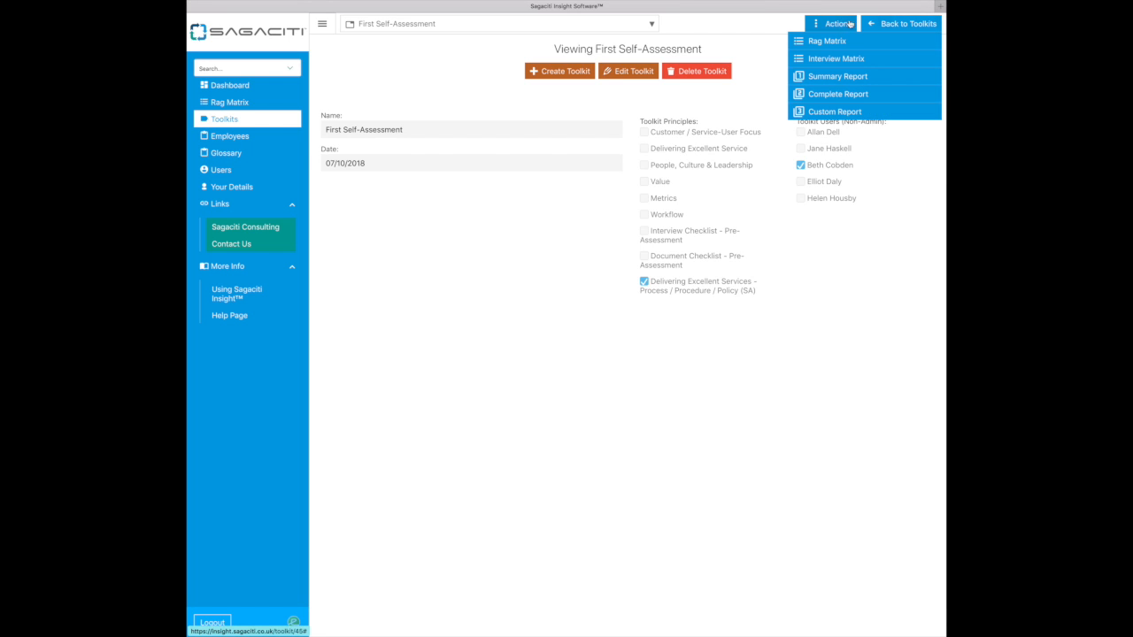
pyautogui.click(822, 111)
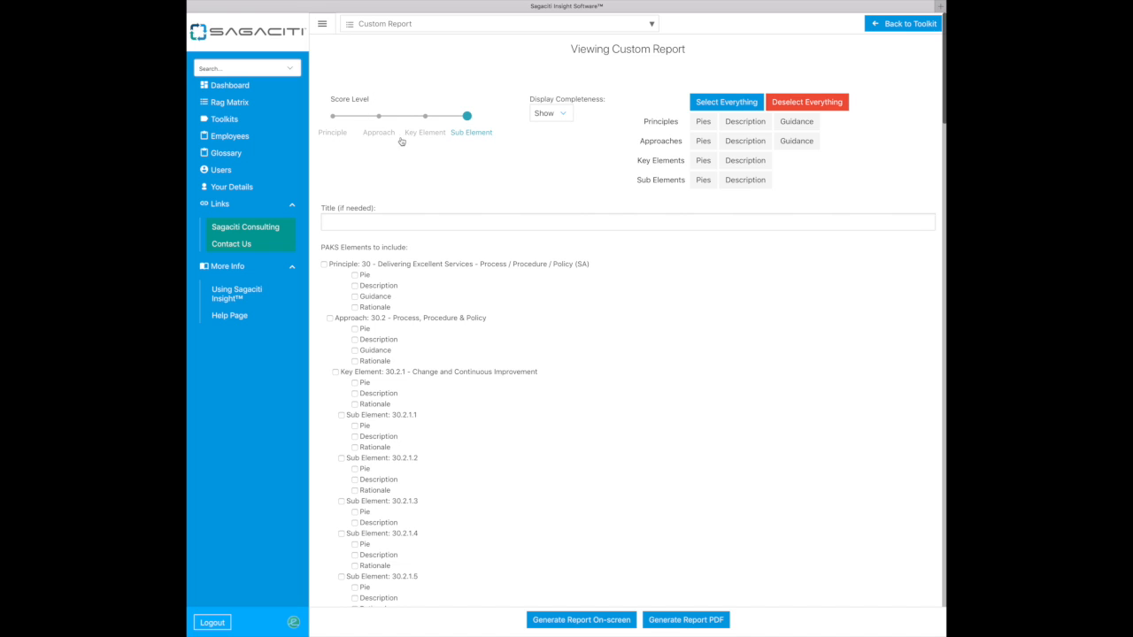
# Step: Set the custom report's Display Completeness to Hide and switch it back to Show
pyautogui.click(563, 115)
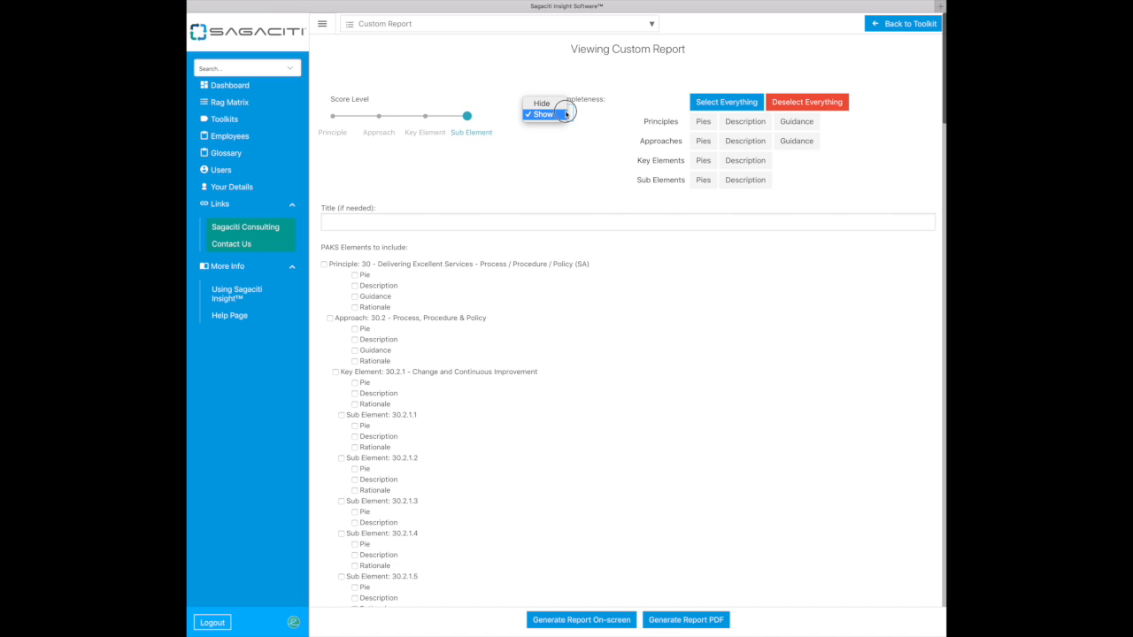
pyautogui.click(555, 104)
pyautogui.click(550, 113)
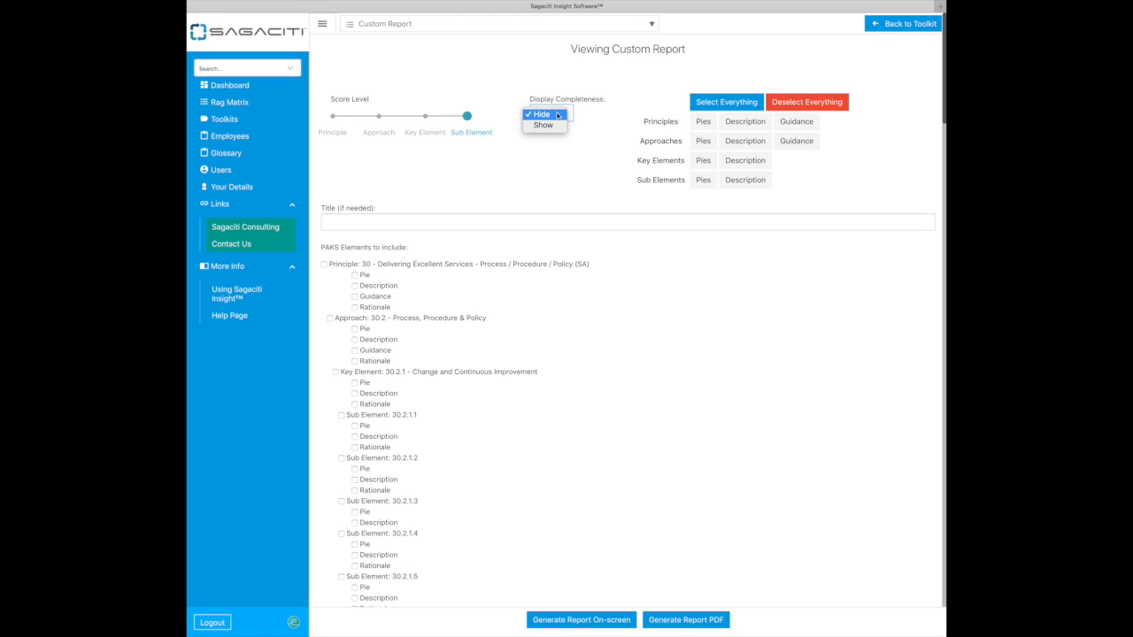
pyautogui.click(542, 130)
pyautogui.click(541, 130)
# Step: Title the custom report "Custom Report - Demo"
pyautogui.click(349, 224)
pyautogui.write('Custom')
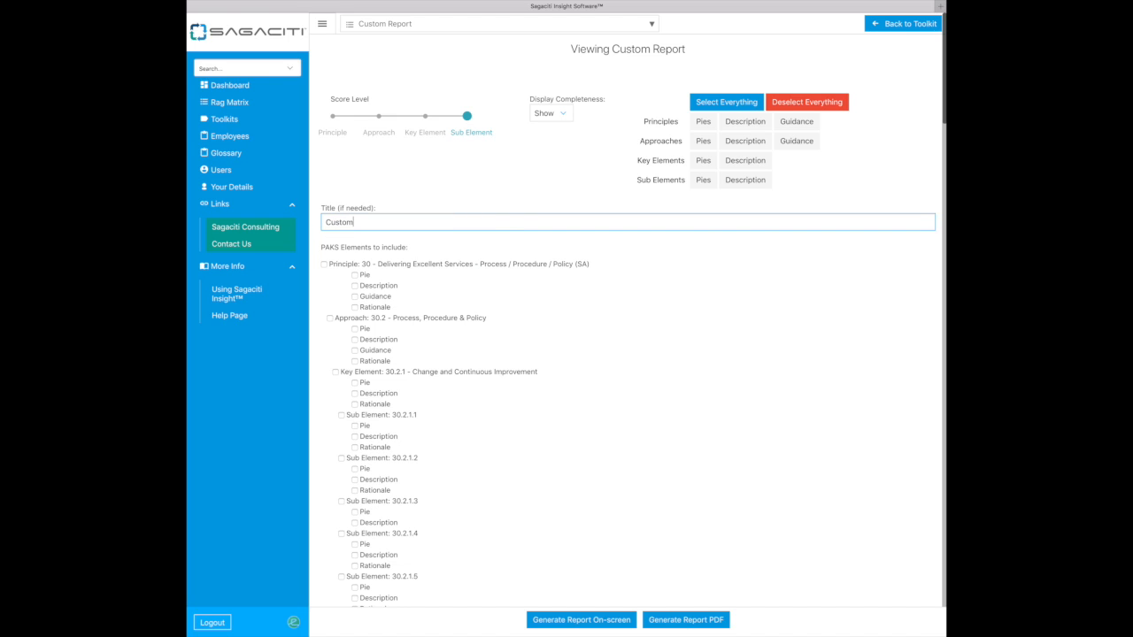
pyautogui.write(' Report - Demo')
# Step: Select everything for the custom report, look over the list of PAKS elements, and deselect everything again
pyautogui.click(713, 102)
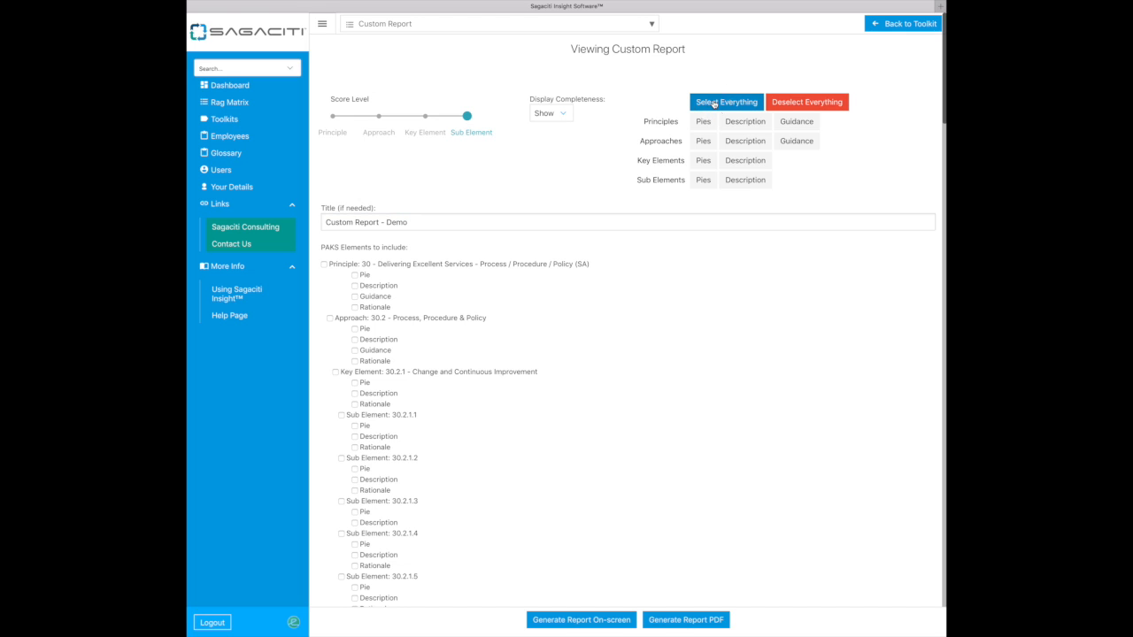
pyautogui.scroll(-15, 355, 411)
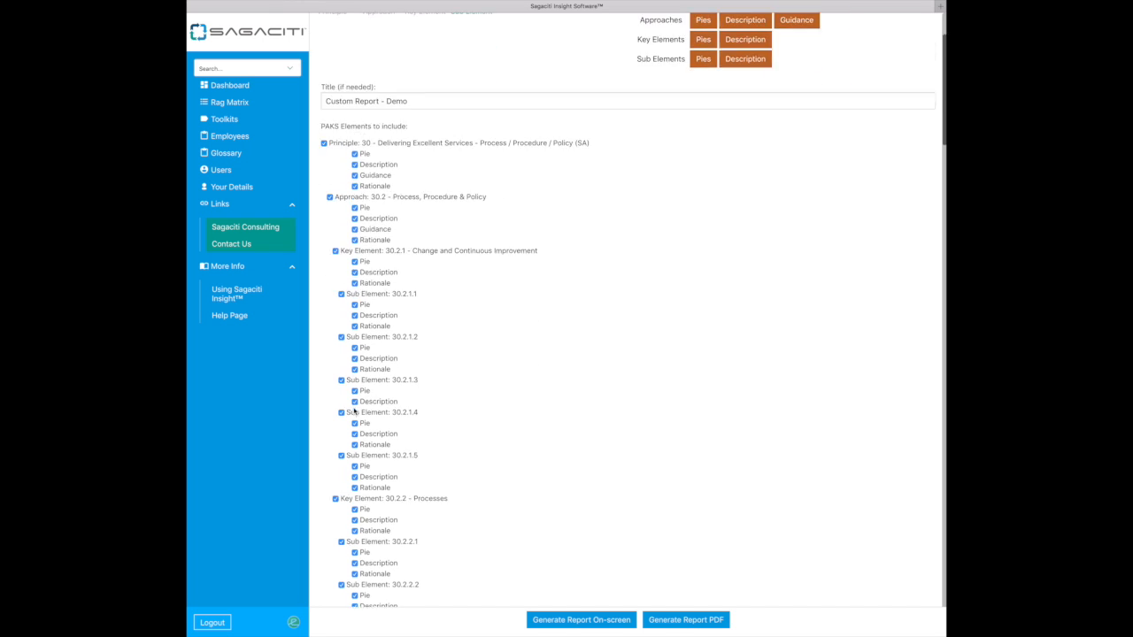
pyautogui.scroll(-3, 355, 410)
pyautogui.scroll(20, 355, 411)
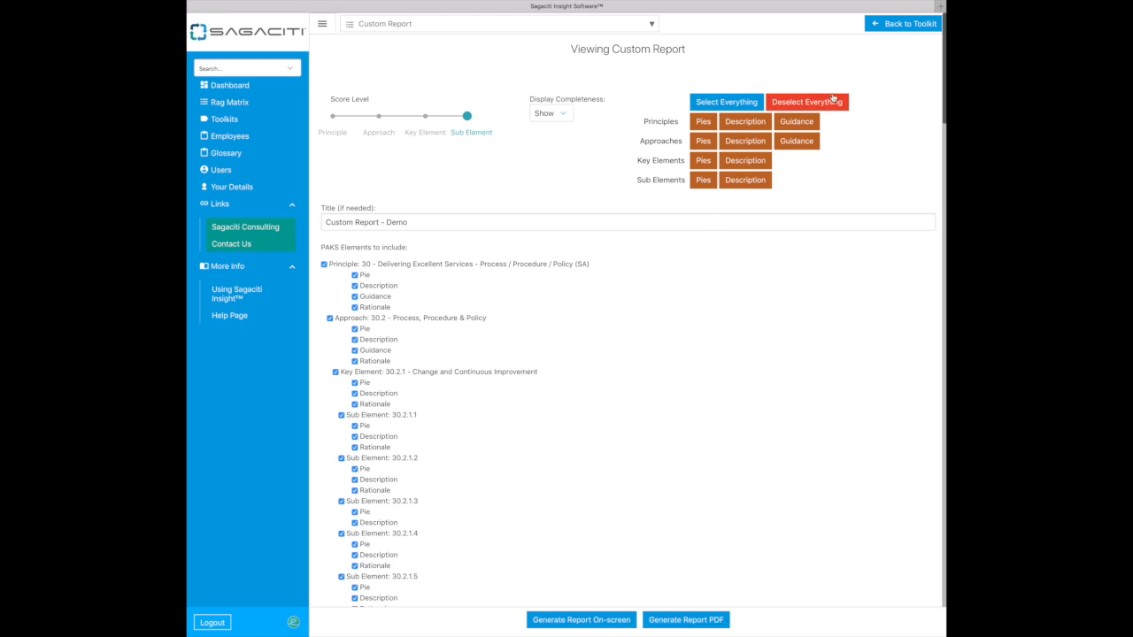
pyautogui.click(804, 106)
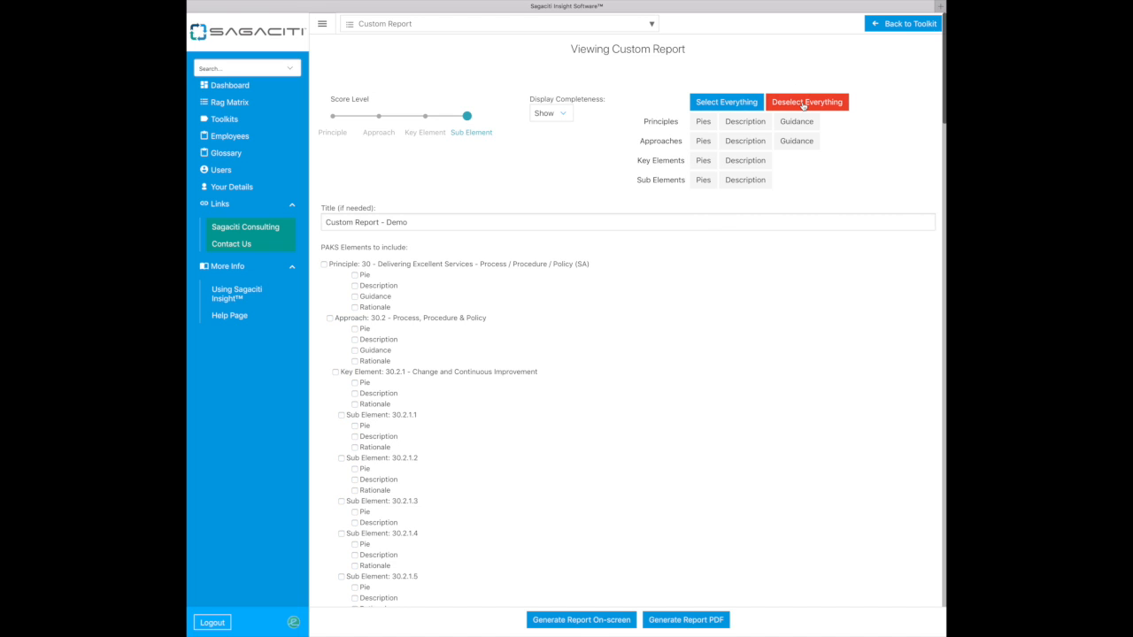
# Step: Include the pies for all principles, approaches, key elements and sub elements, and check the ticked entries in the PAKS list
pyautogui.click(702, 122)
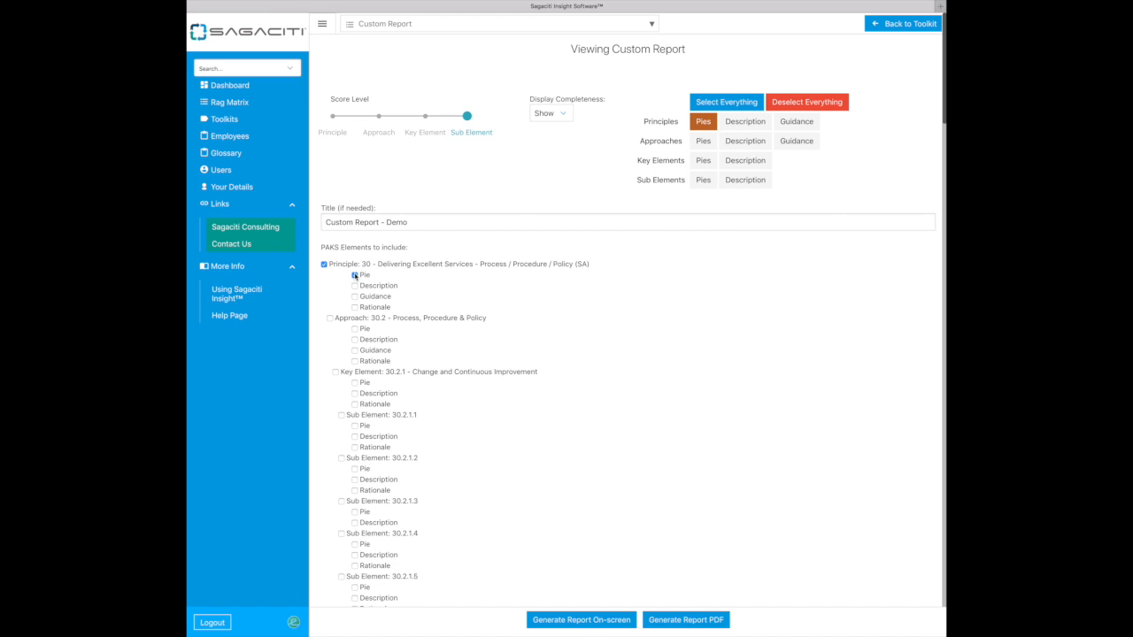
pyautogui.click(699, 141)
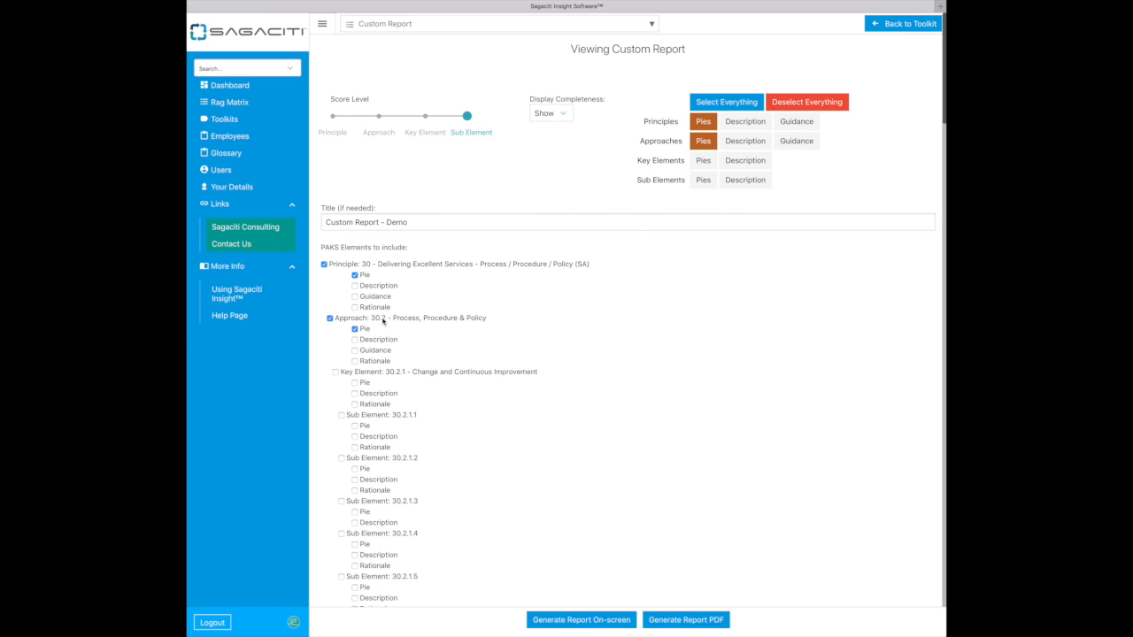
pyautogui.click(703, 161)
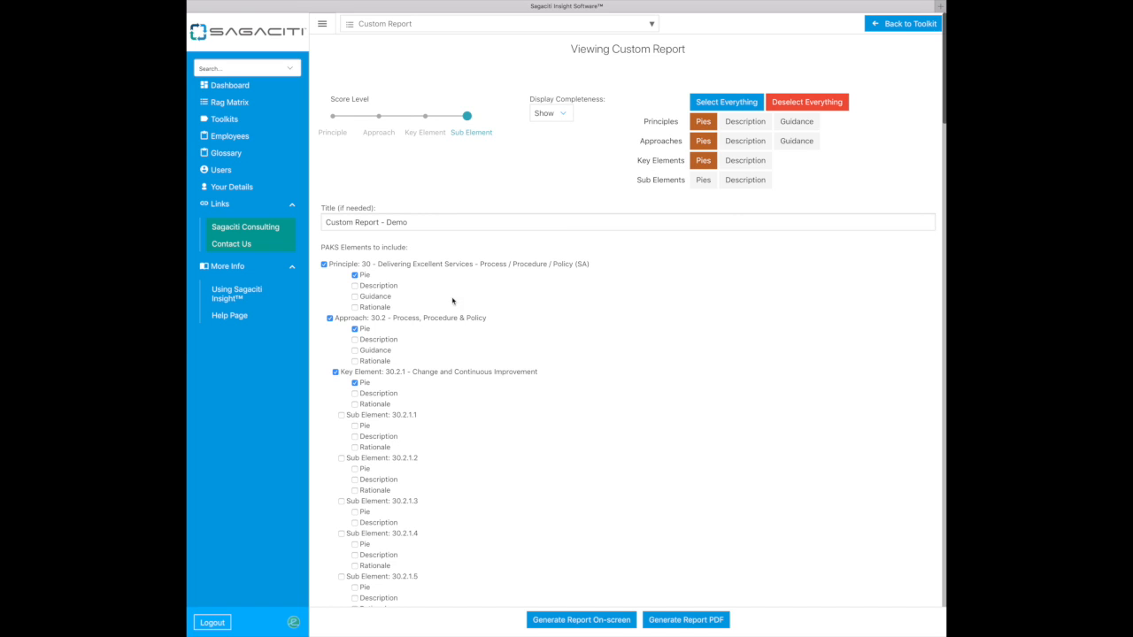
pyautogui.scroll(-5, 453, 391)
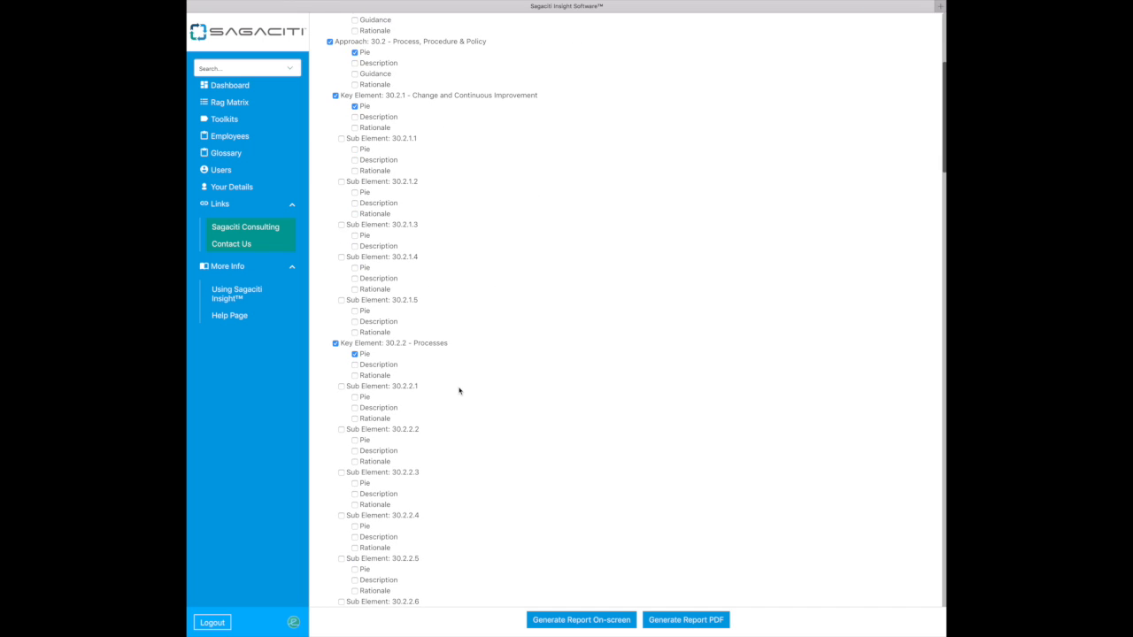
pyautogui.scroll(-5, 449, 360)
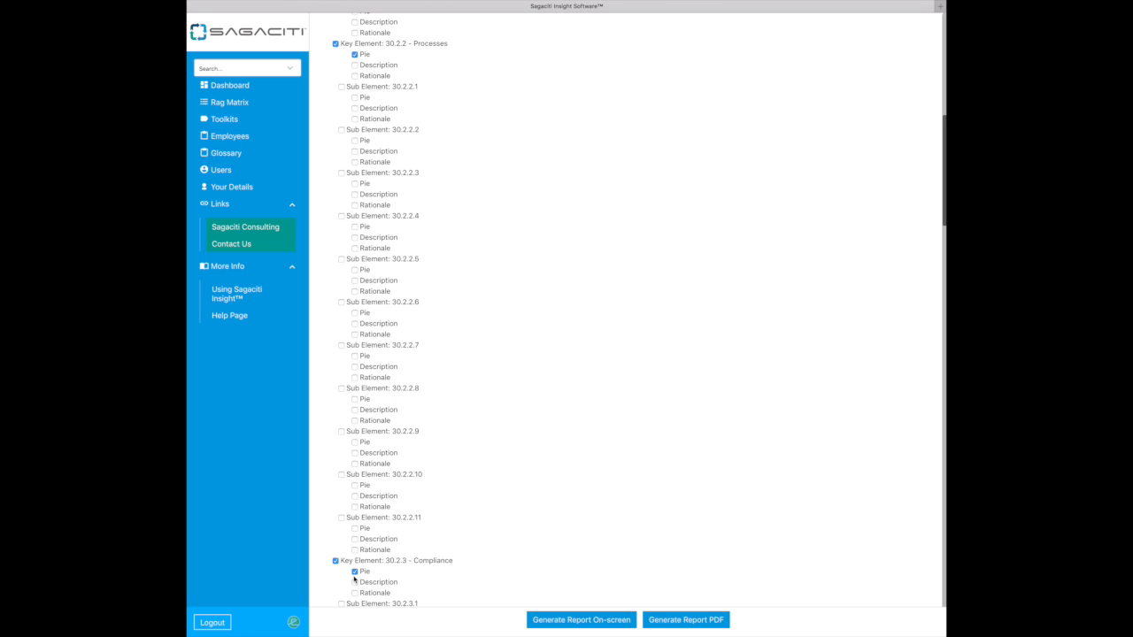
pyautogui.scroll(10, 538, 324)
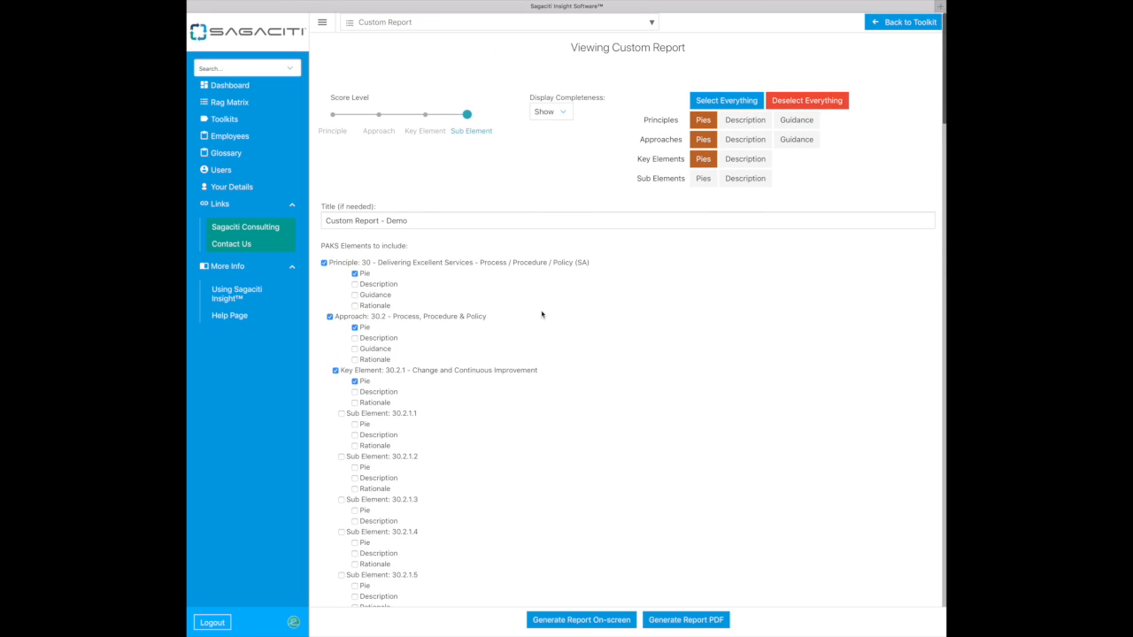
pyautogui.click(703, 178)
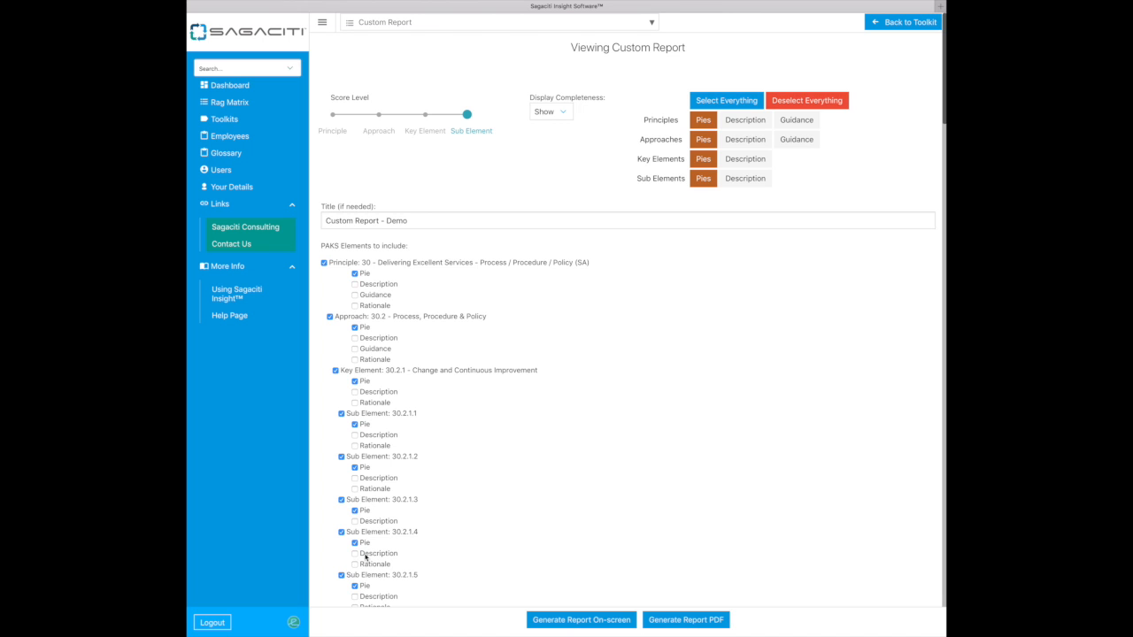
pyautogui.scroll(-5, 363, 557)
pyautogui.scroll(-2, 364, 557)
pyautogui.scroll(10, 366, 548)
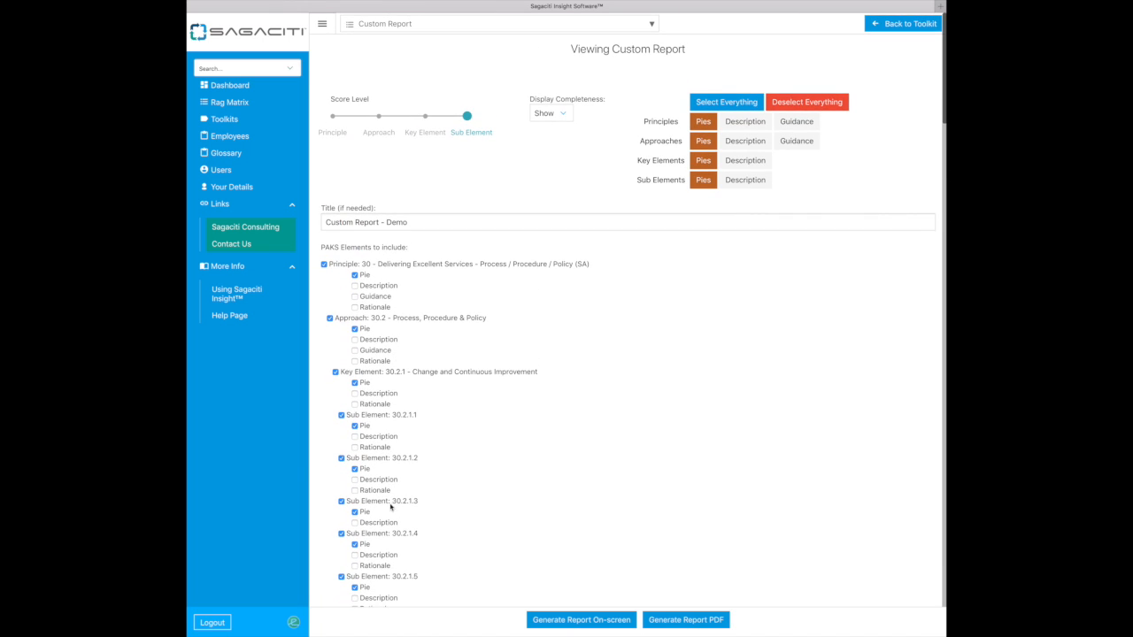
# Step: Add the description and guidance for the principles, then remove both from the custom report again
pyautogui.click(745, 122)
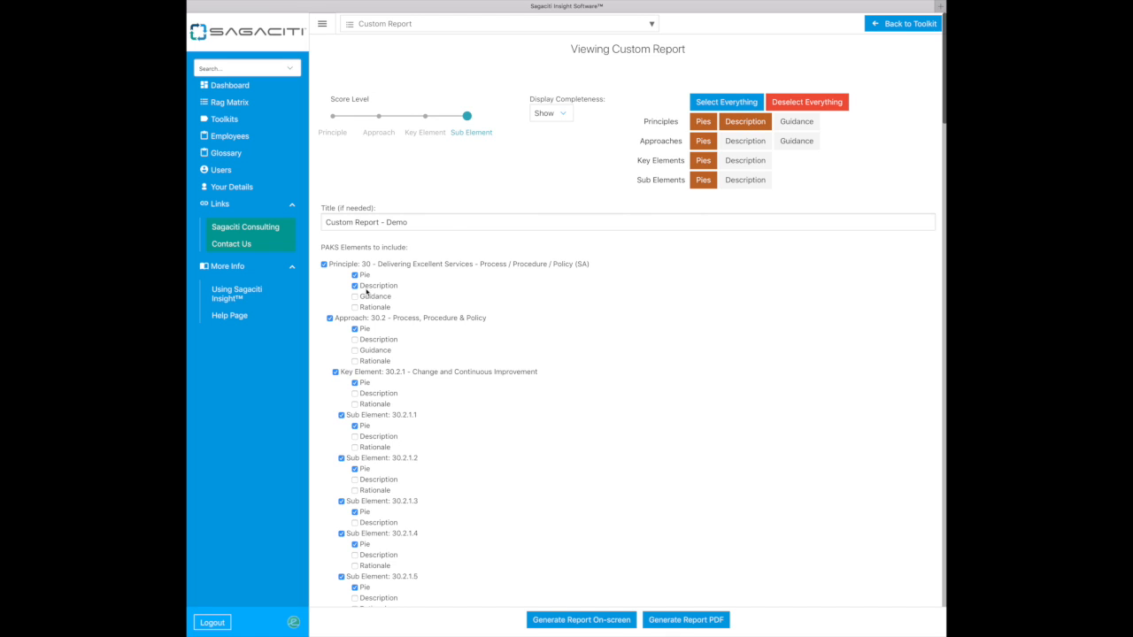
pyautogui.click(790, 123)
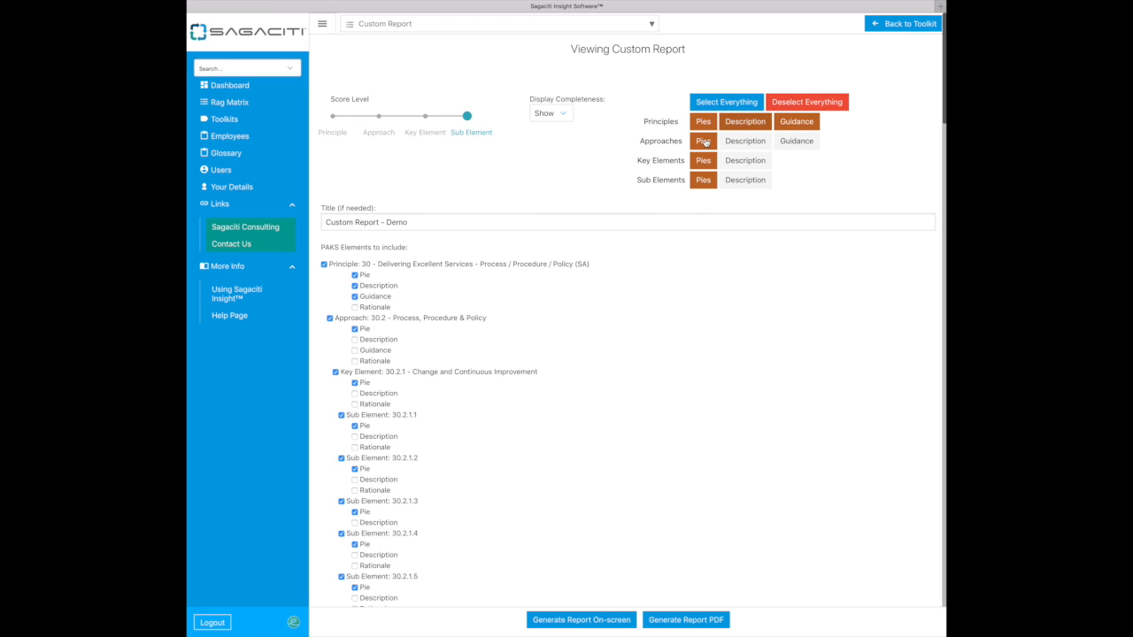
pyautogui.click(743, 121)
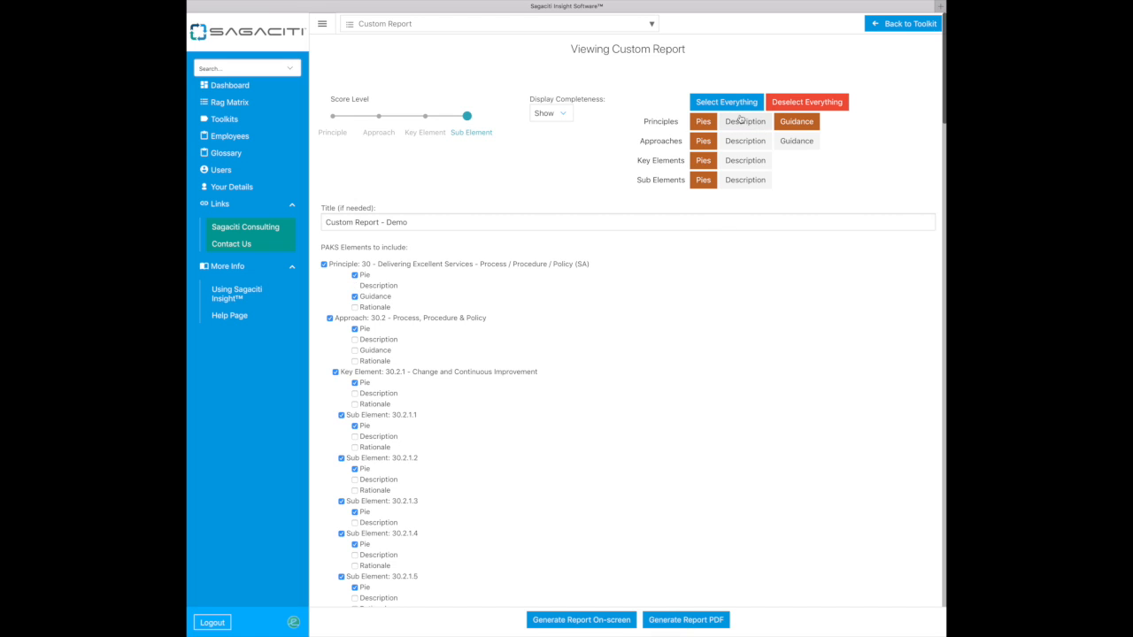
pyautogui.click(791, 121)
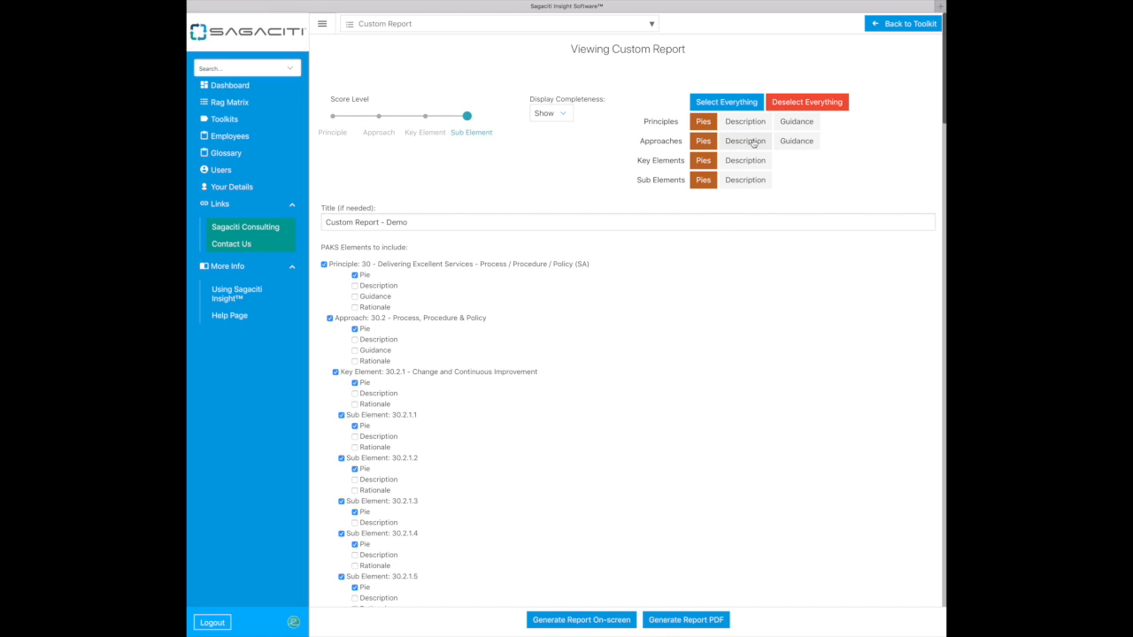
# Step: Add the description and guidance for the approaches, then take both back out of the custom report
pyautogui.click(753, 142)
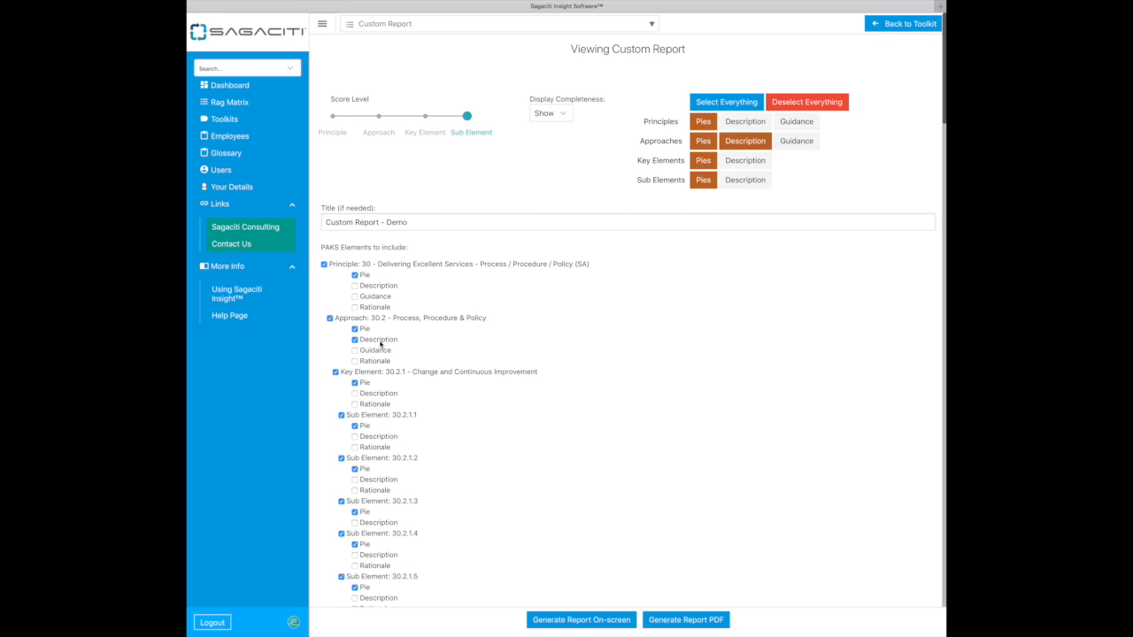
pyautogui.click(792, 145)
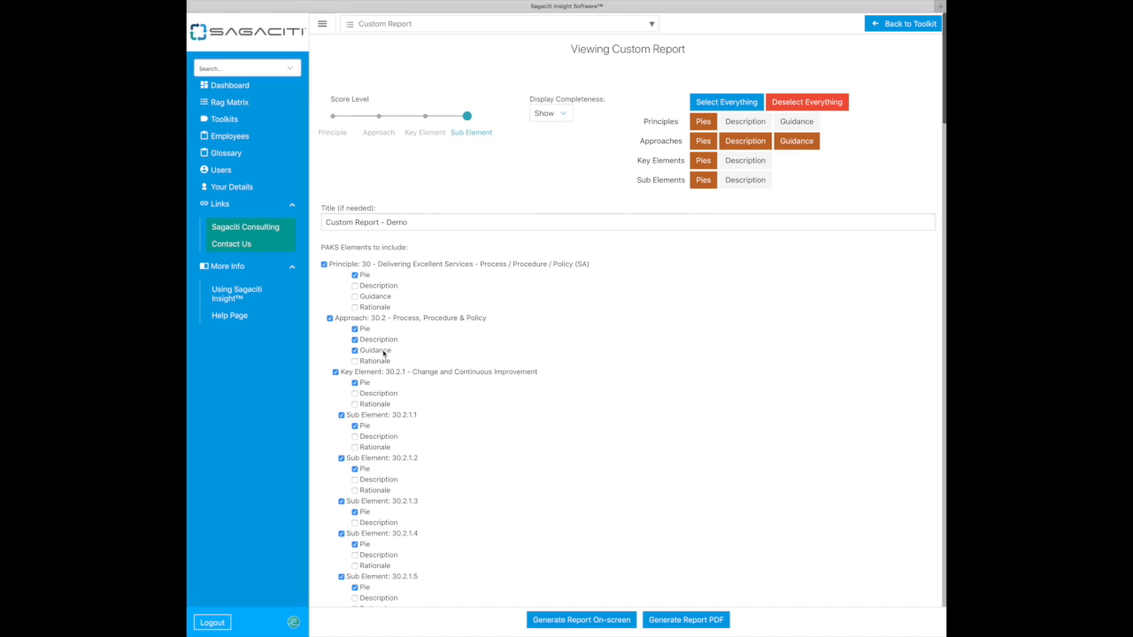
pyautogui.click(743, 142)
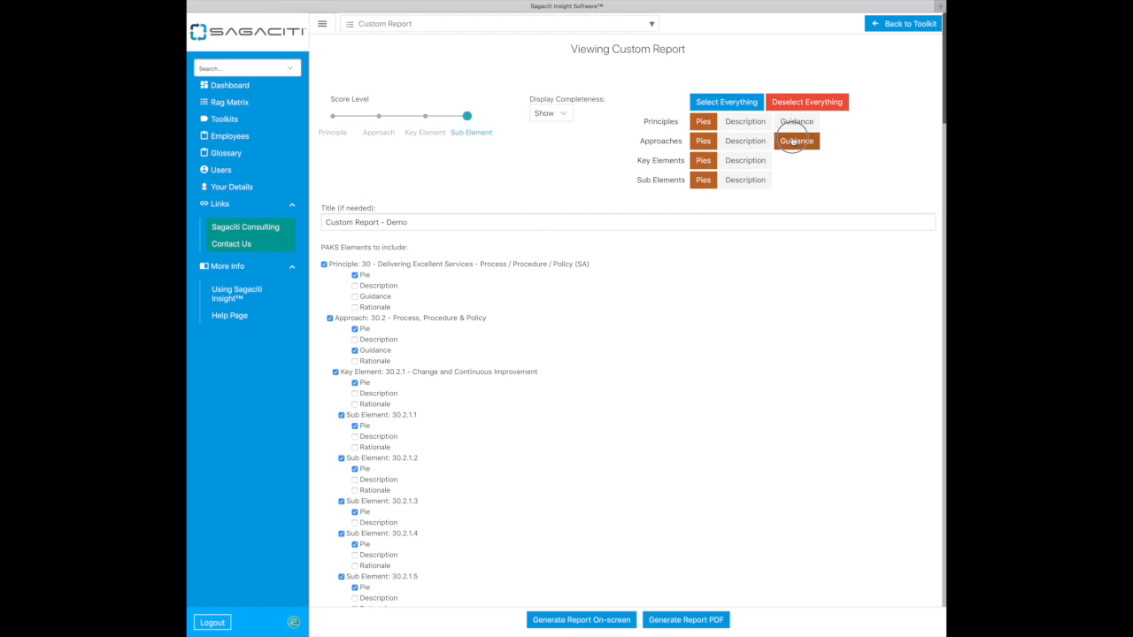
pyautogui.click(795, 142)
# Step: Include the descriptions for all key elements and sub elements, and check them in the PAKS list
pyautogui.click(746, 160)
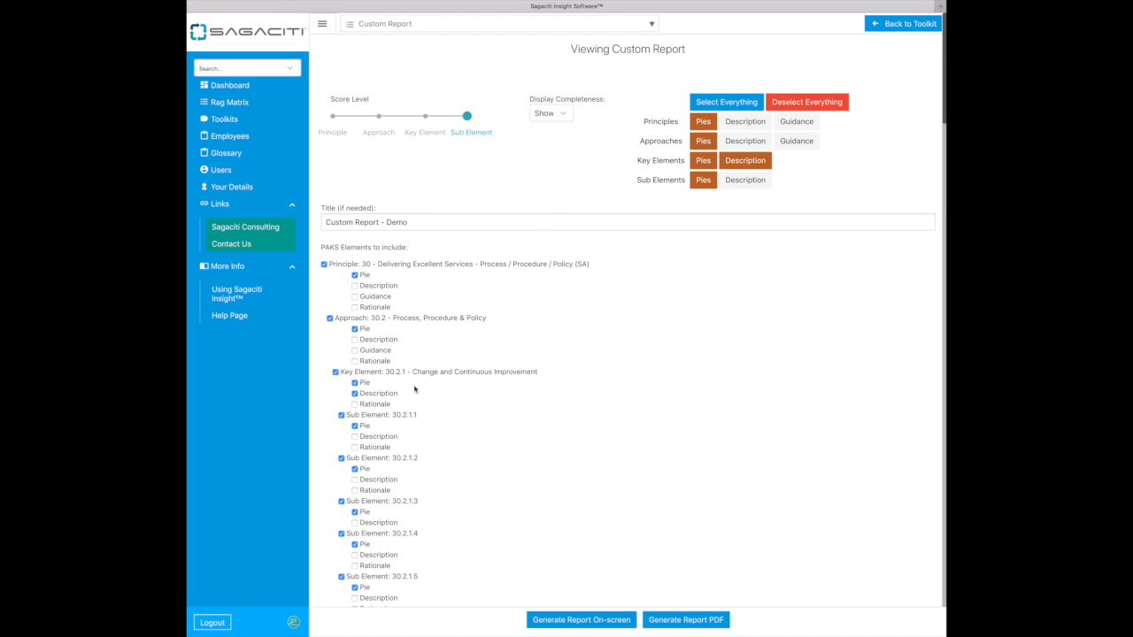
pyautogui.scroll(-3, 414, 388)
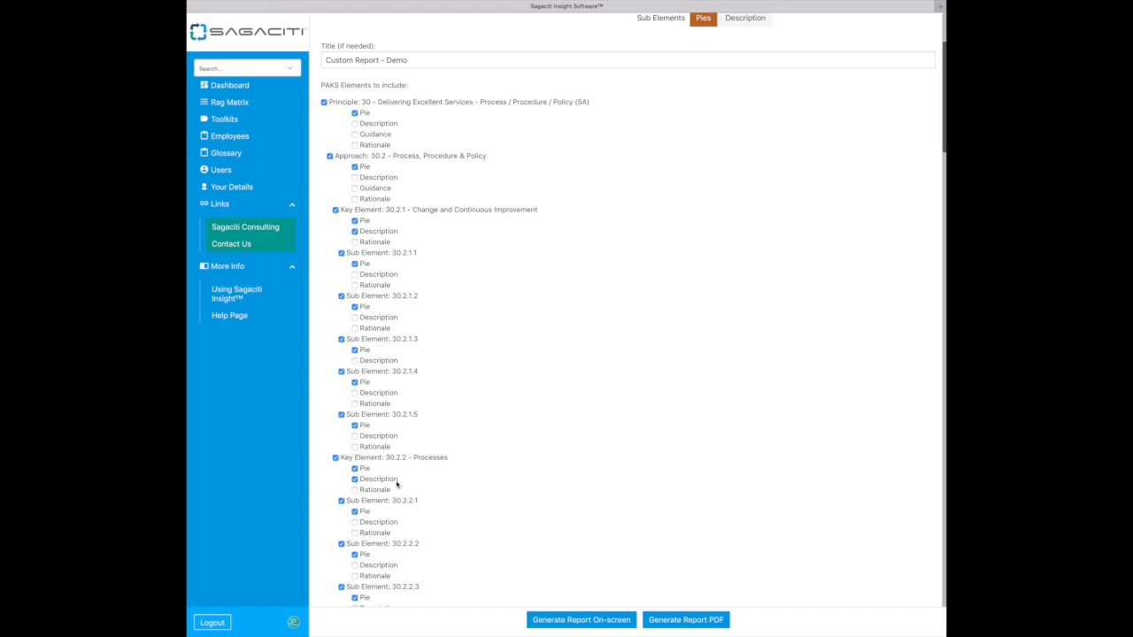
pyautogui.scroll(4, 743, 251)
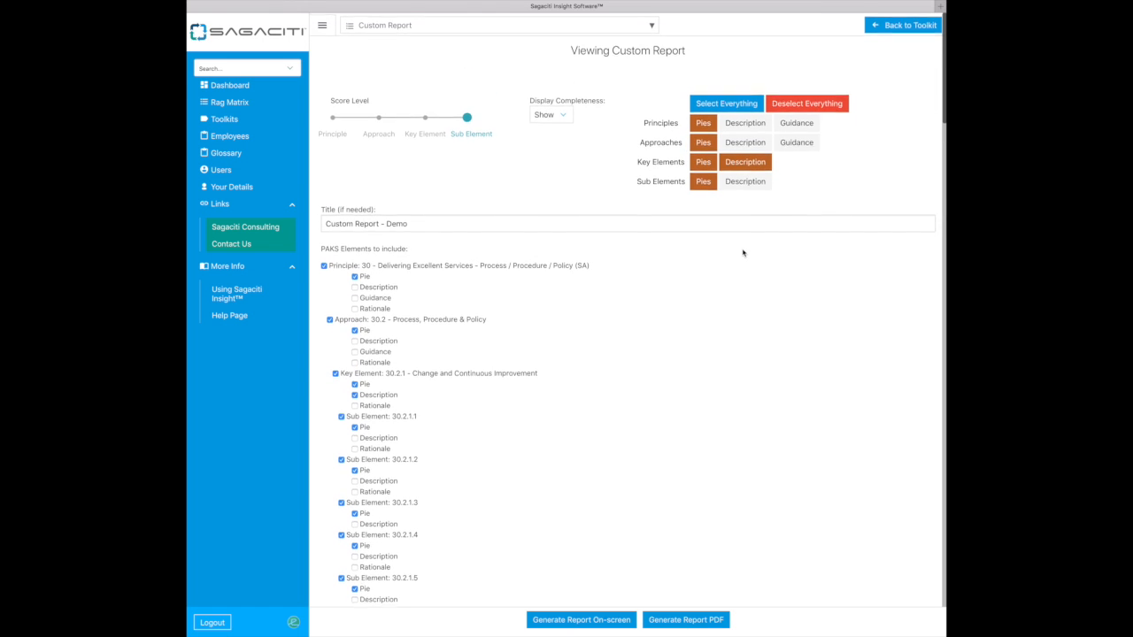
pyautogui.click(746, 181)
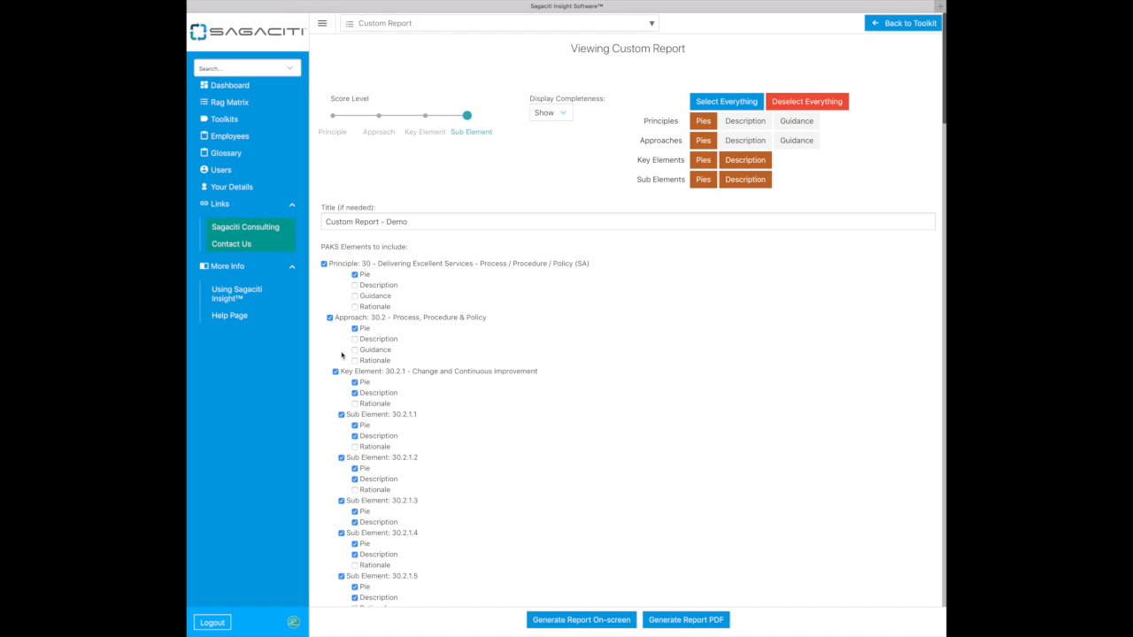
pyautogui.scroll(-3, 344, 355)
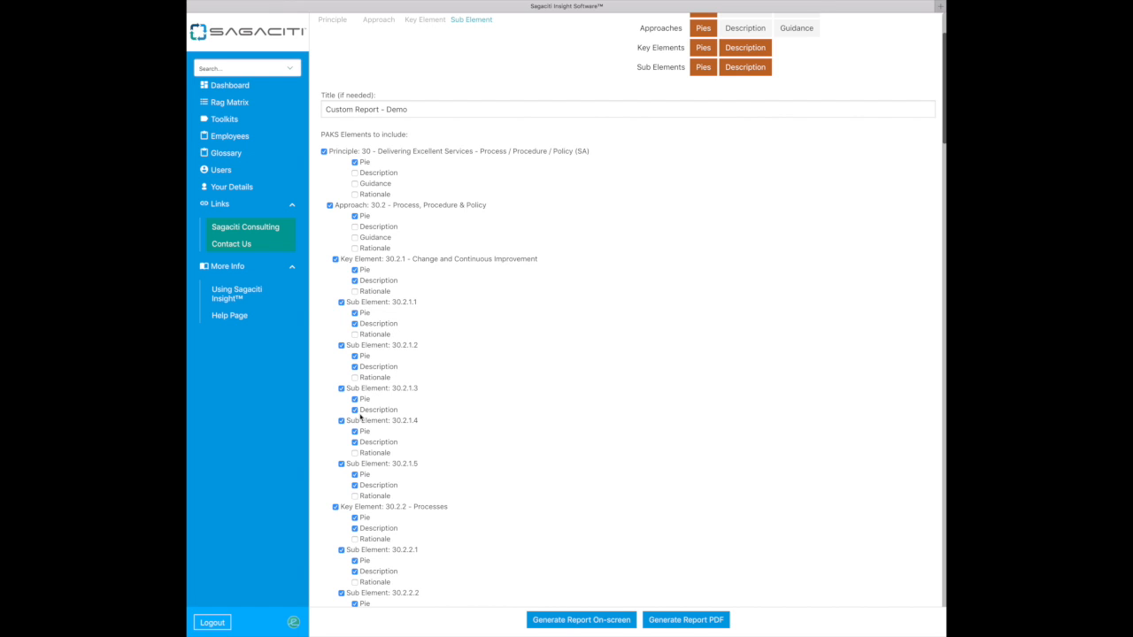
pyautogui.scroll(3, 573, 351)
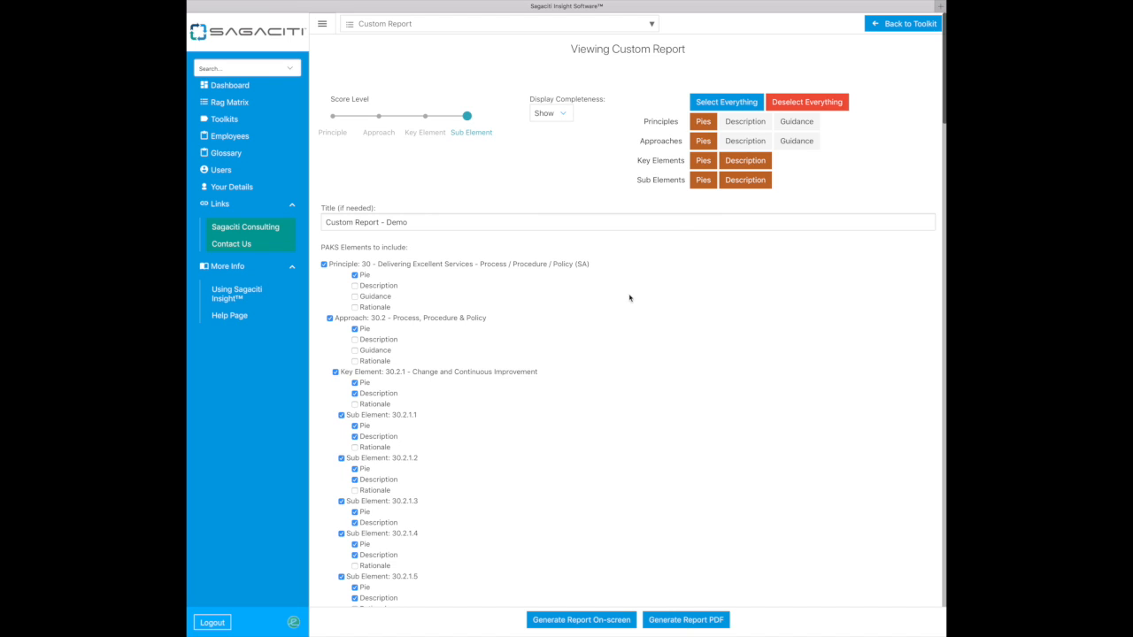
# Step: Exclude the key element pies, the approach pies and the key element descriptions from the custom report
pyautogui.click(702, 161)
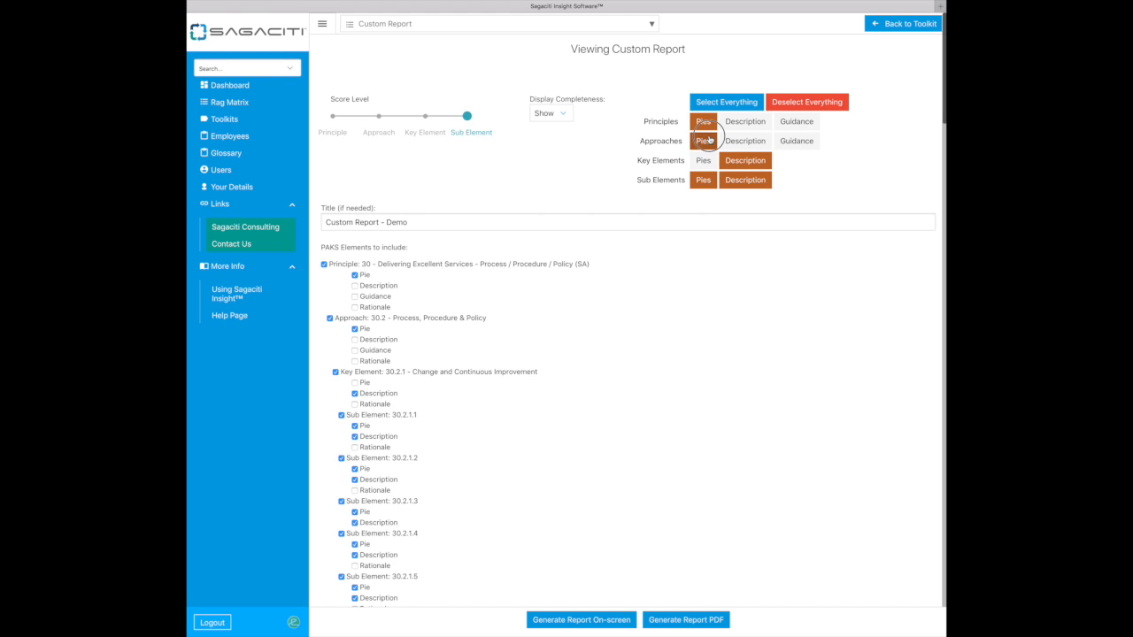
pyautogui.click(708, 140)
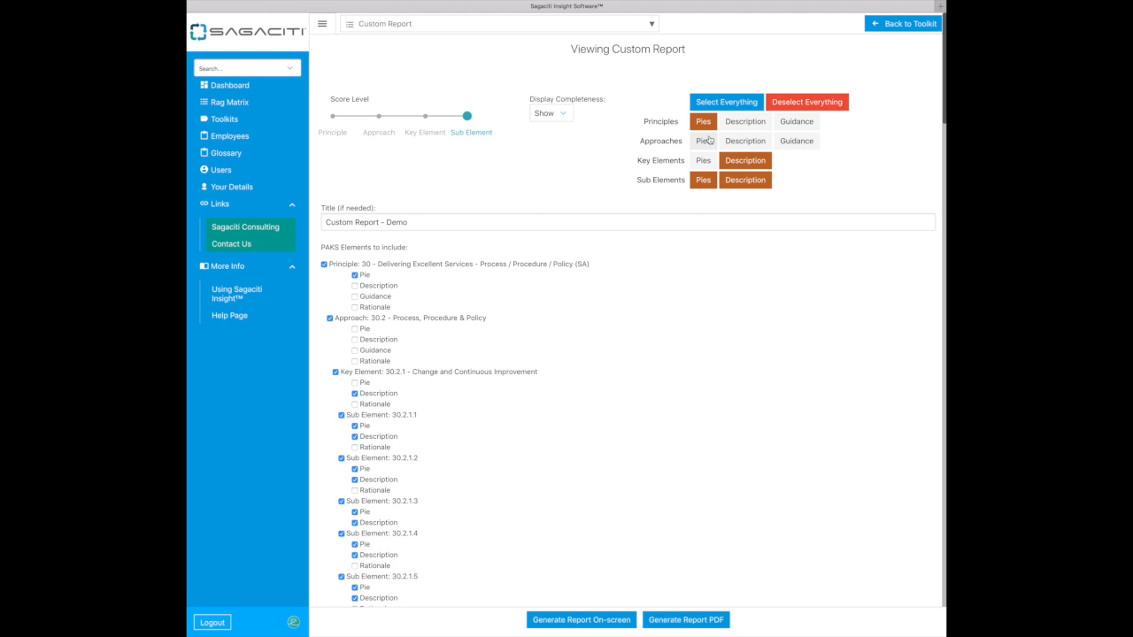
pyautogui.click(743, 161)
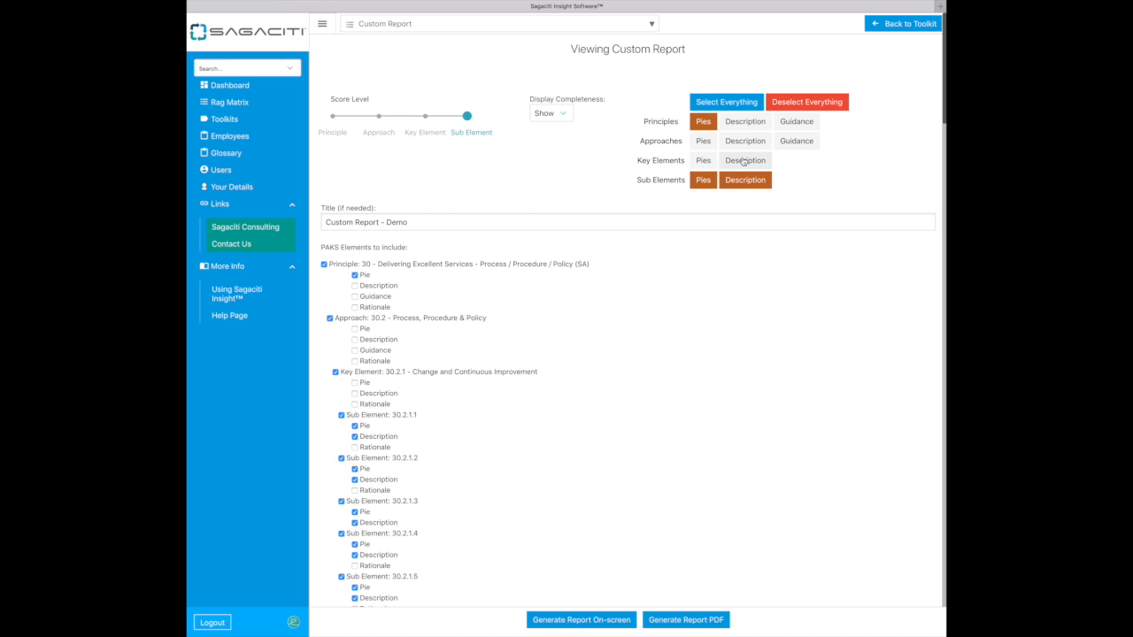
# Step: Include the rationale for Principle 30, Approach 30.2, Key Element 30.2.1 and Sub Elements 30.2.1.2 and 30.2.1.4
pyautogui.scroll(-3, 496, 355)
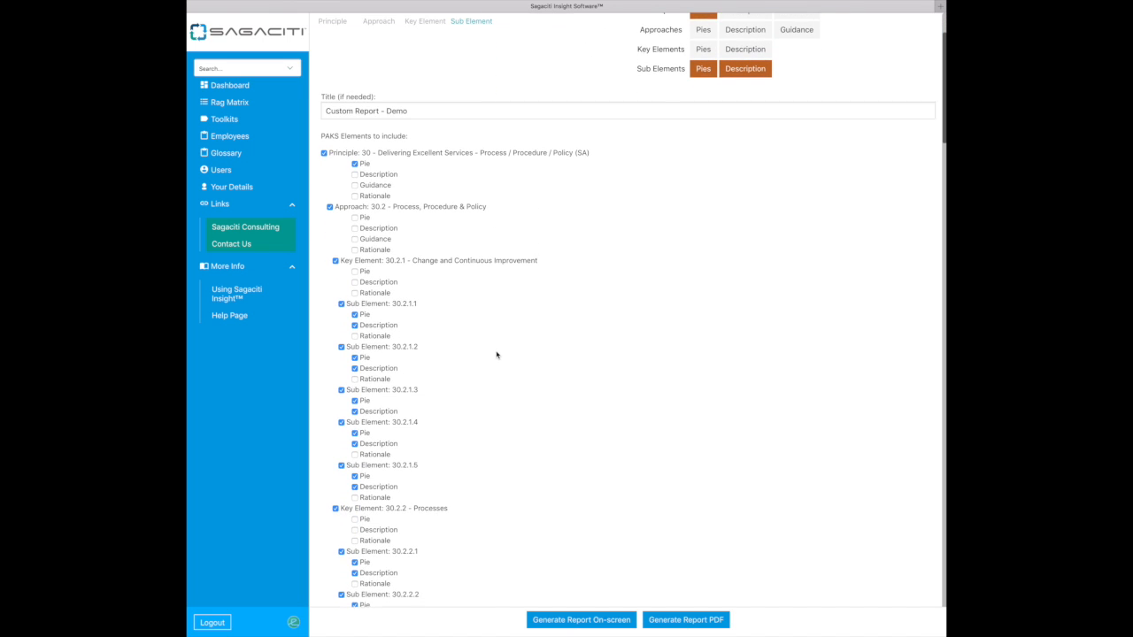
pyautogui.scroll(-3, 497, 354)
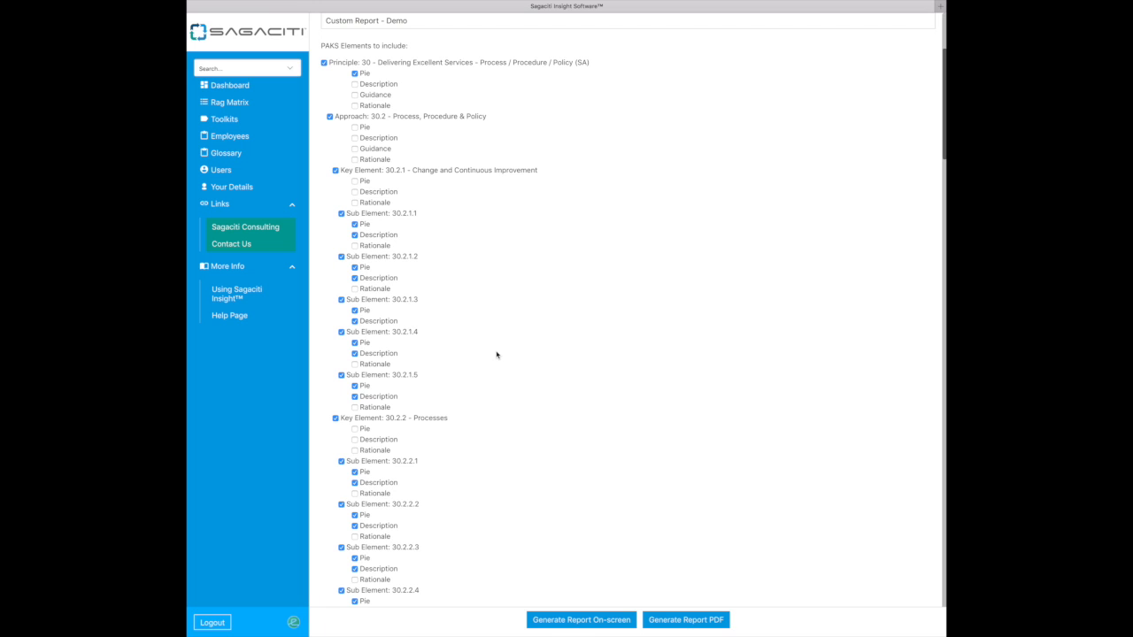
pyautogui.scroll(-1, 460, 265)
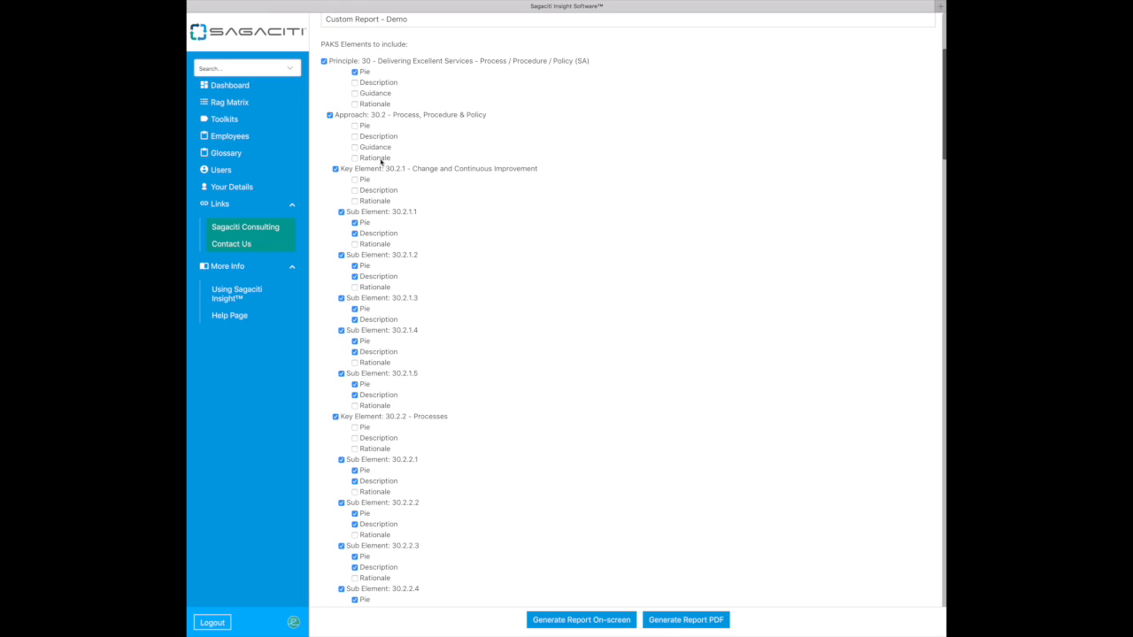
pyautogui.click(355, 202)
pyautogui.click(355, 158)
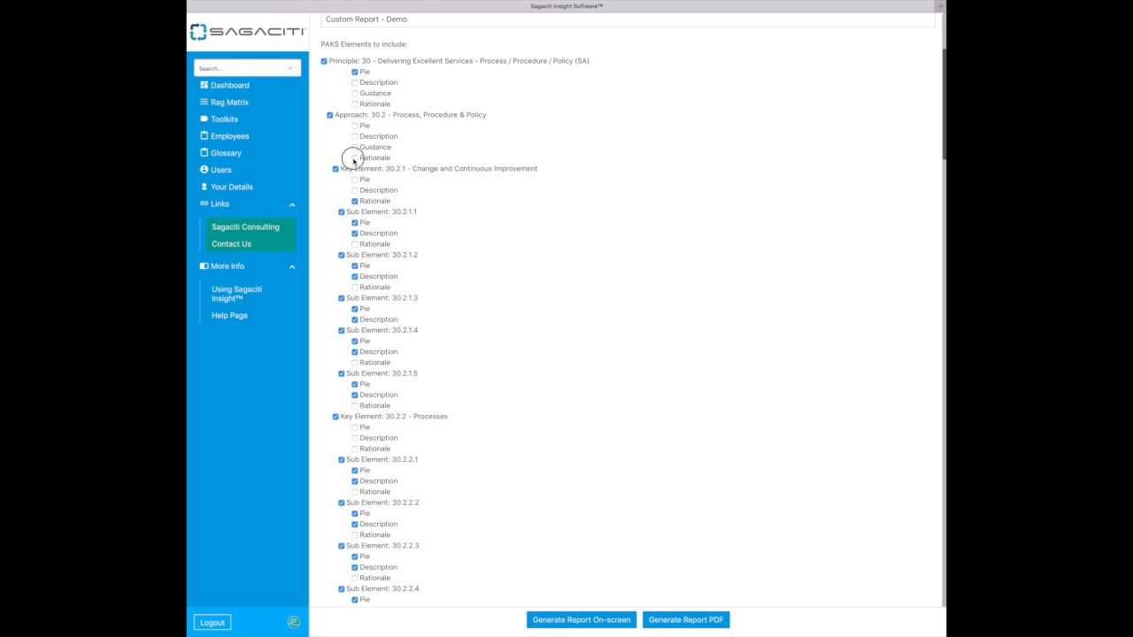
pyautogui.click(355, 105)
pyautogui.click(355, 286)
pyautogui.click(354, 362)
# Step: Include the pie, description and rationale for Key Element 30.2.8 - RACI at the end of the PAKS list
pyautogui.scroll(-1, 354, 362)
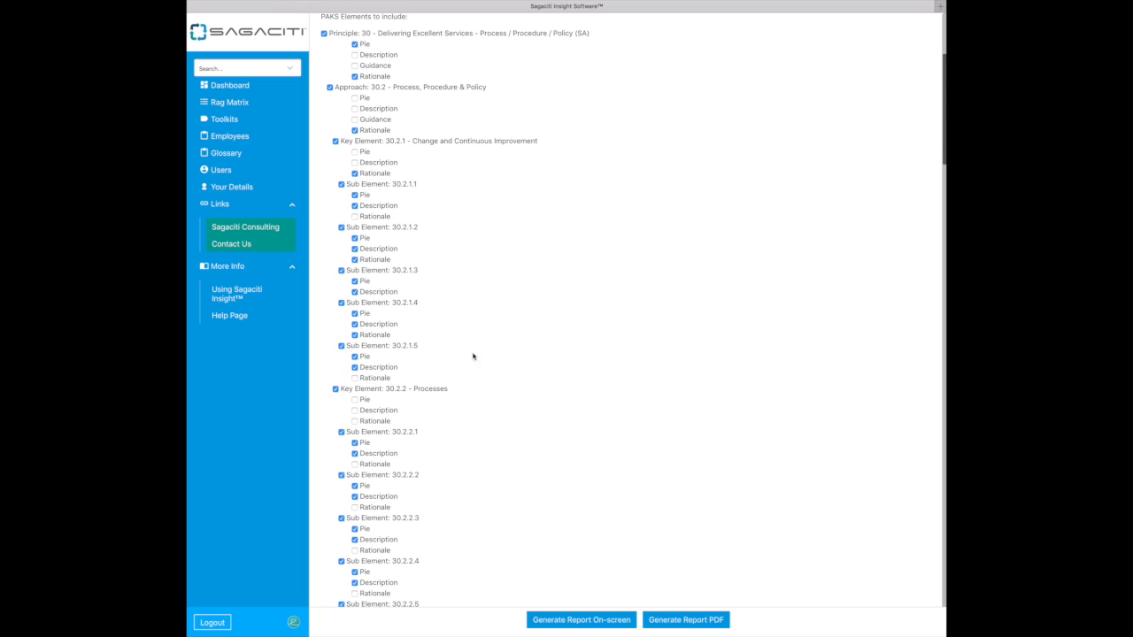
pyautogui.scroll(-10, 518, 350)
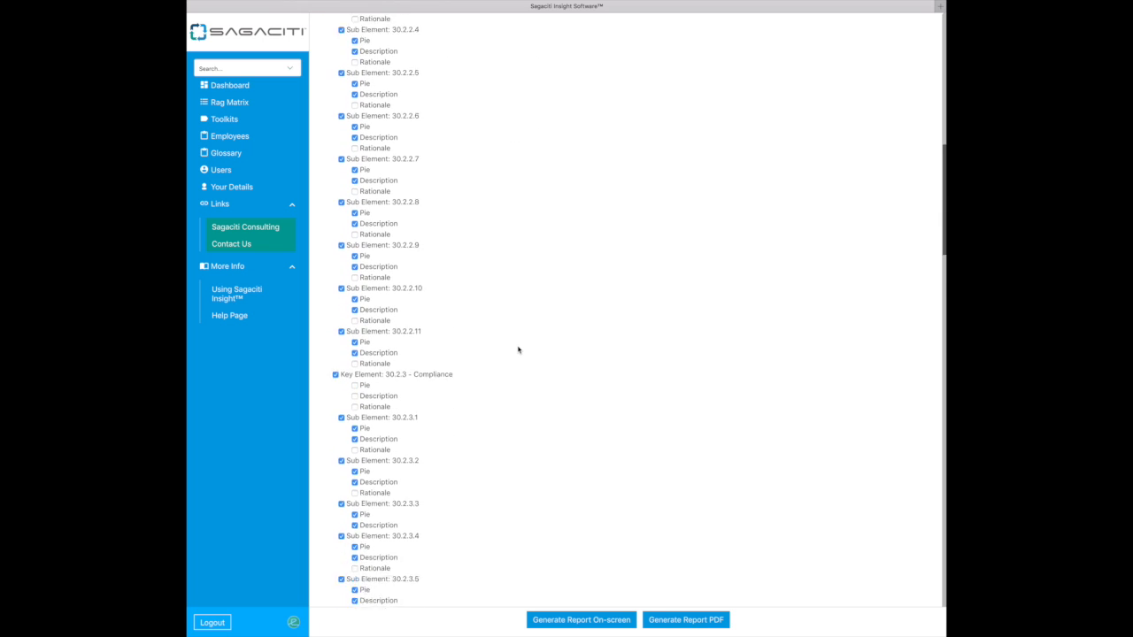
pyautogui.scroll(-4, 518, 349)
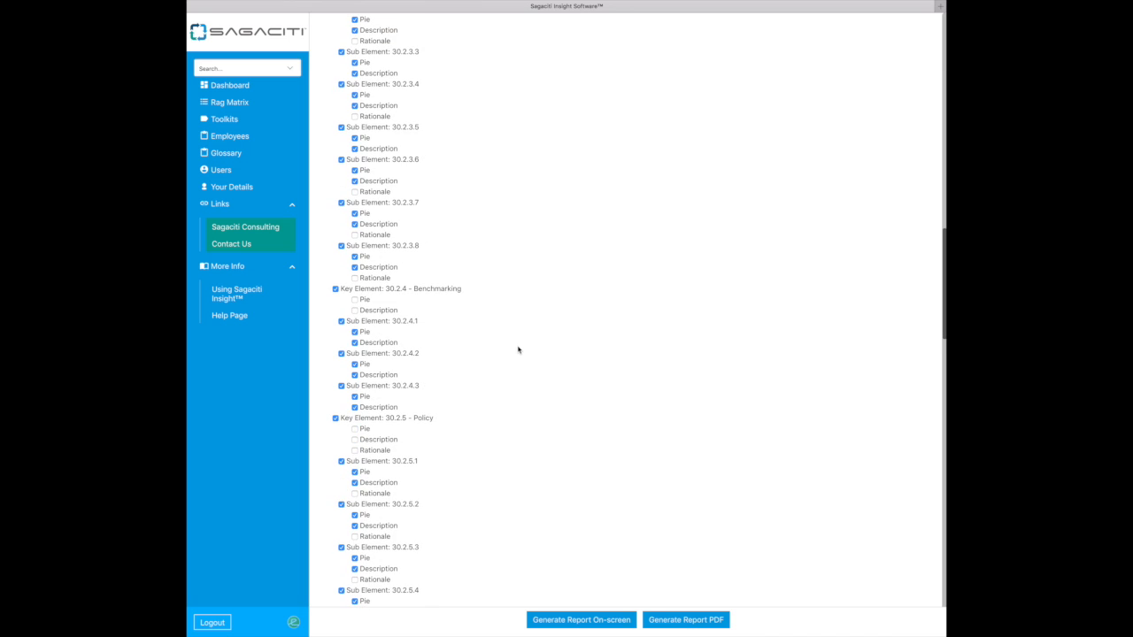
pyautogui.scroll(-12, 518, 349)
pyautogui.scroll(-9, 518, 350)
pyautogui.scroll(-4, 518, 349)
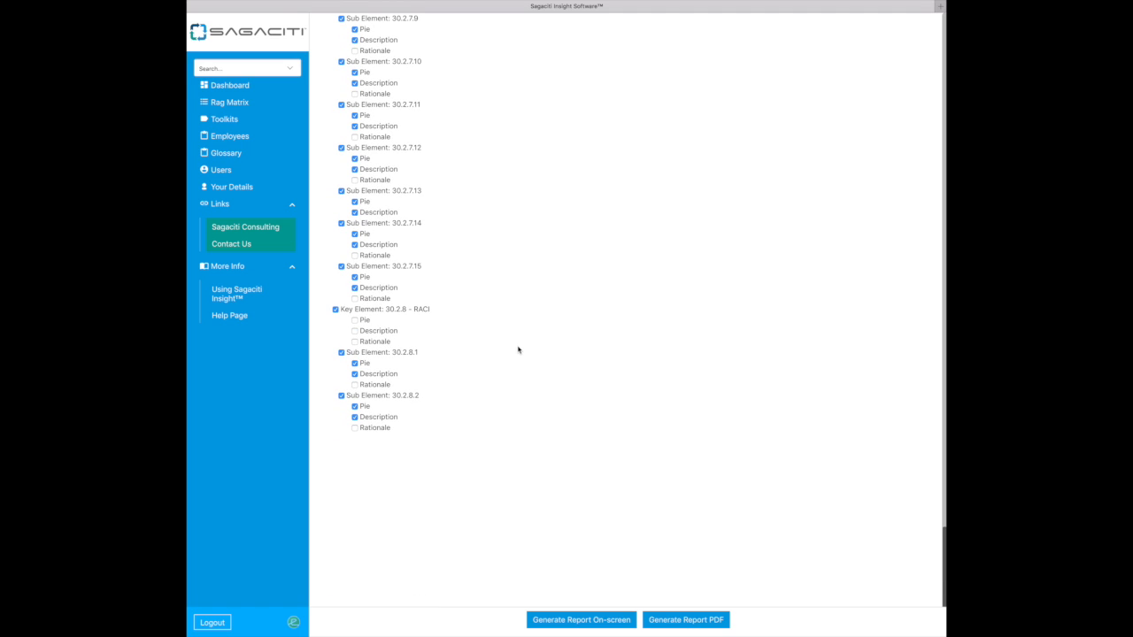
pyautogui.click(355, 330)
pyautogui.click(355, 320)
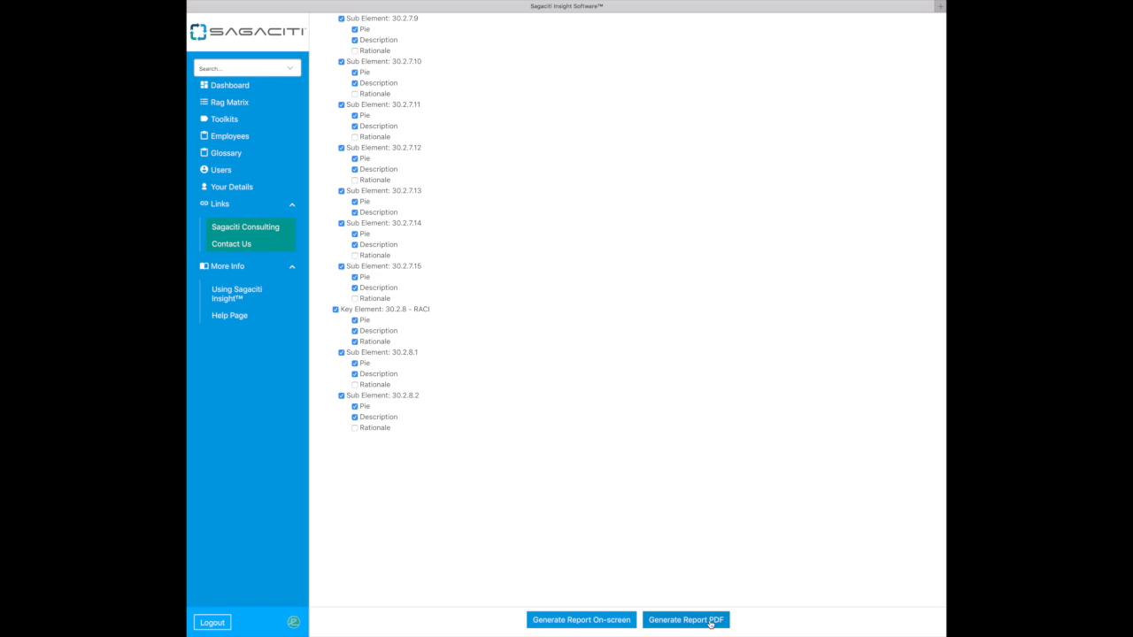
# Step: Generate the custom report as a PDF, then shrink and reposition its window so the whole window fits on screen
pyautogui.click(698, 622)
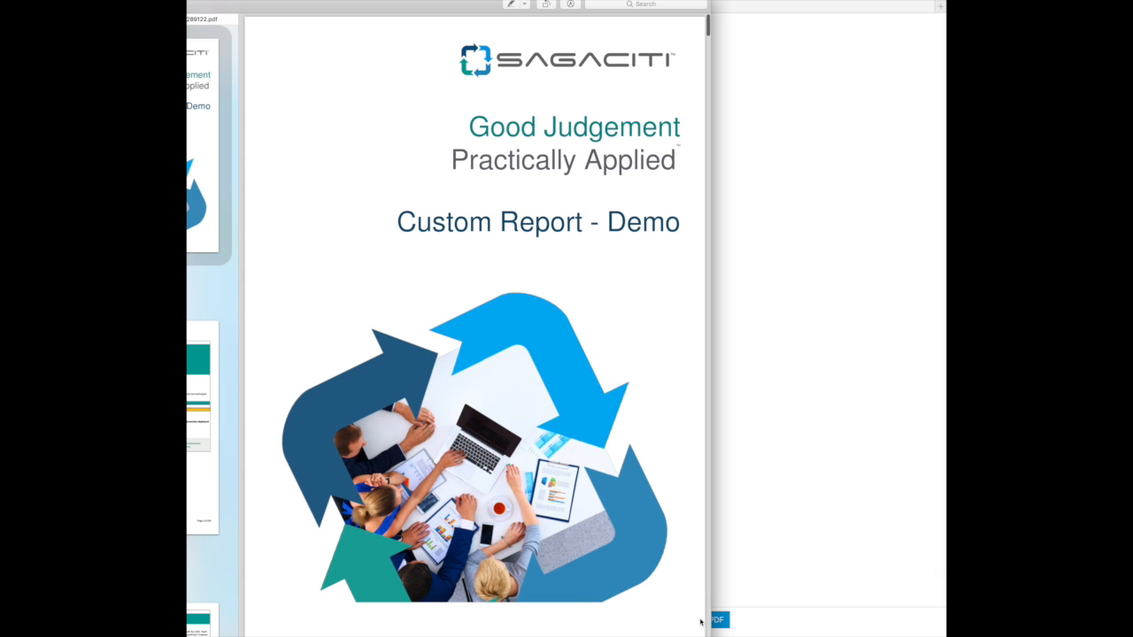
pyautogui.moveTo(708, 636); pyautogui.dragTo(600, 486)
pyautogui.moveTo(155, 0); pyautogui.dragTo(346, 10)
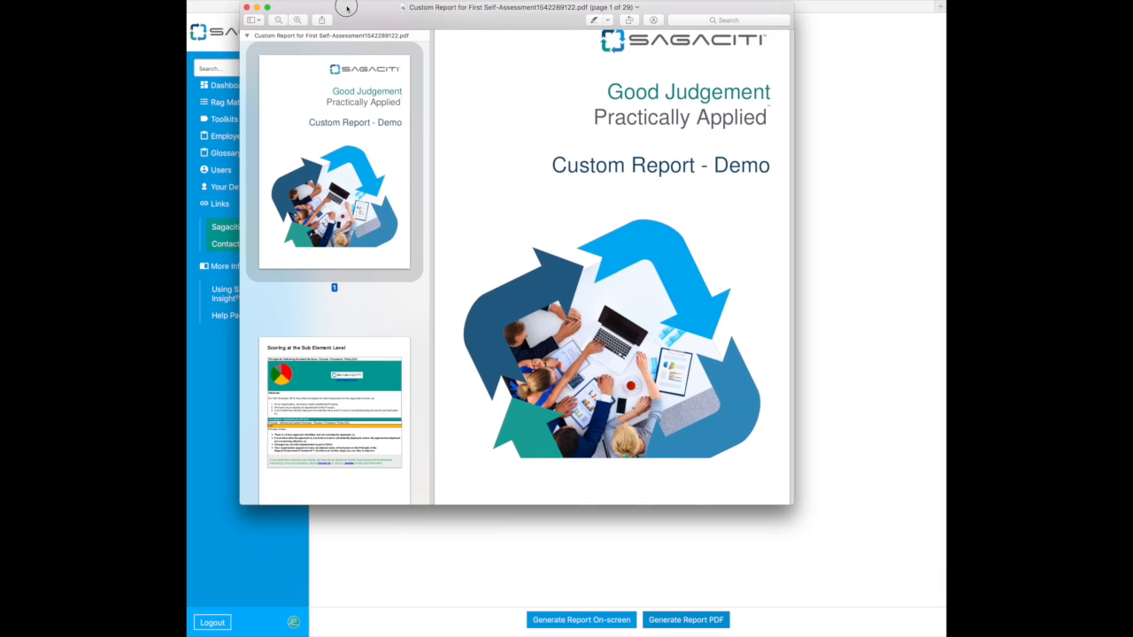
# Step: Enlarge the PDF window and examine pages 2 to 5 of the custom report, including the pies, descriptions and rationales
pyautogui.moveTo(792, 505); pyautogui.dragTo(857, 591)
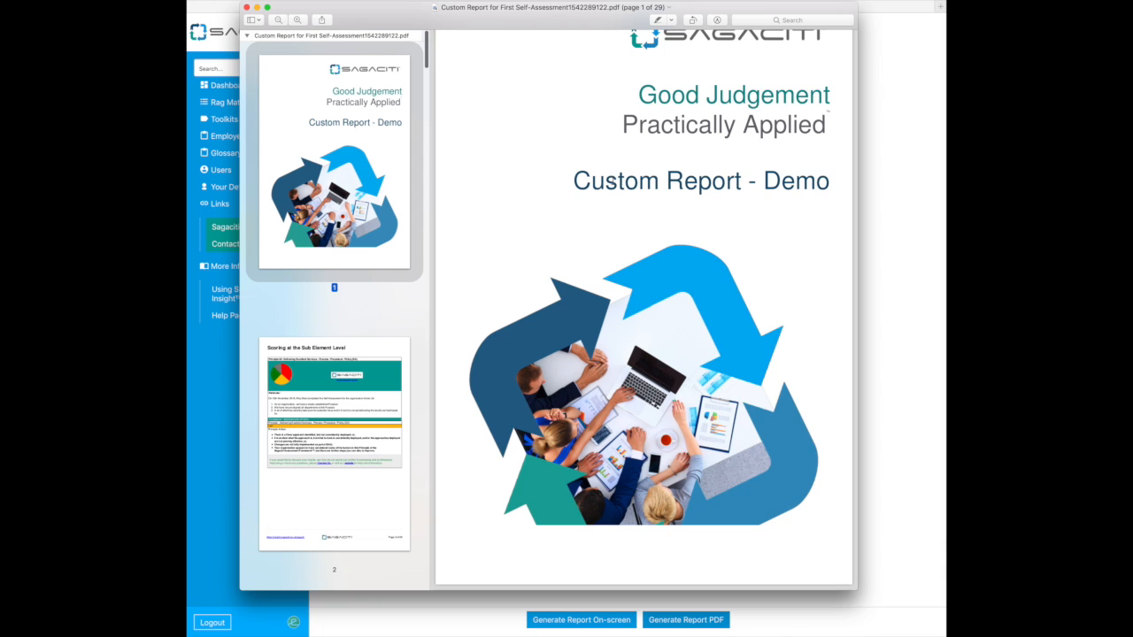
pyautogui.click(343, 406)
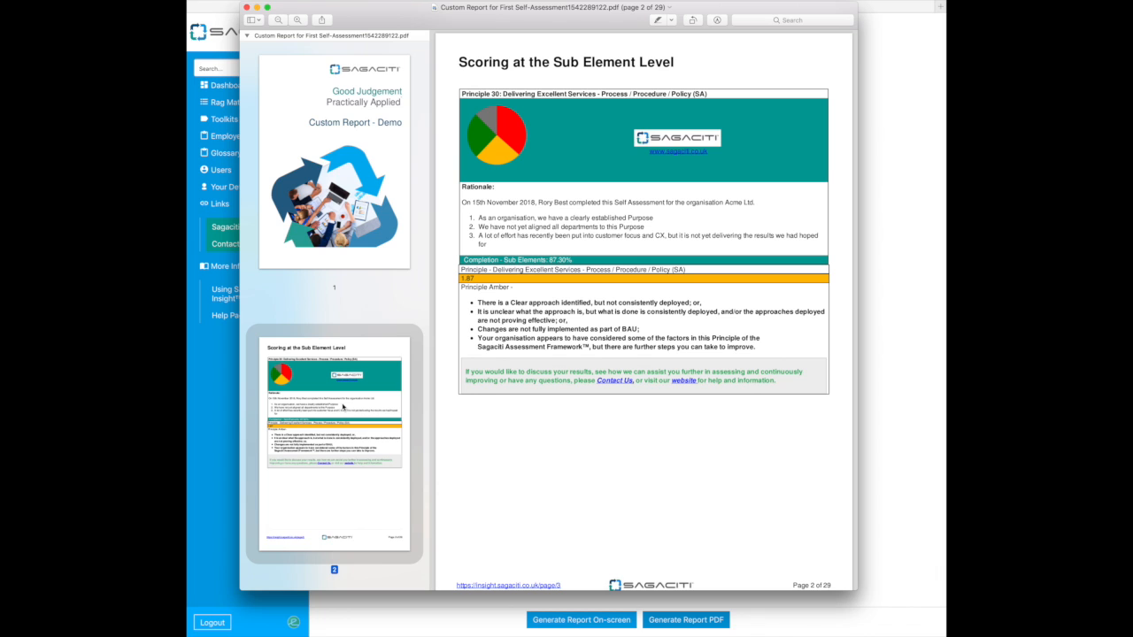
pyautogui.scroll(-10, 343, 406)
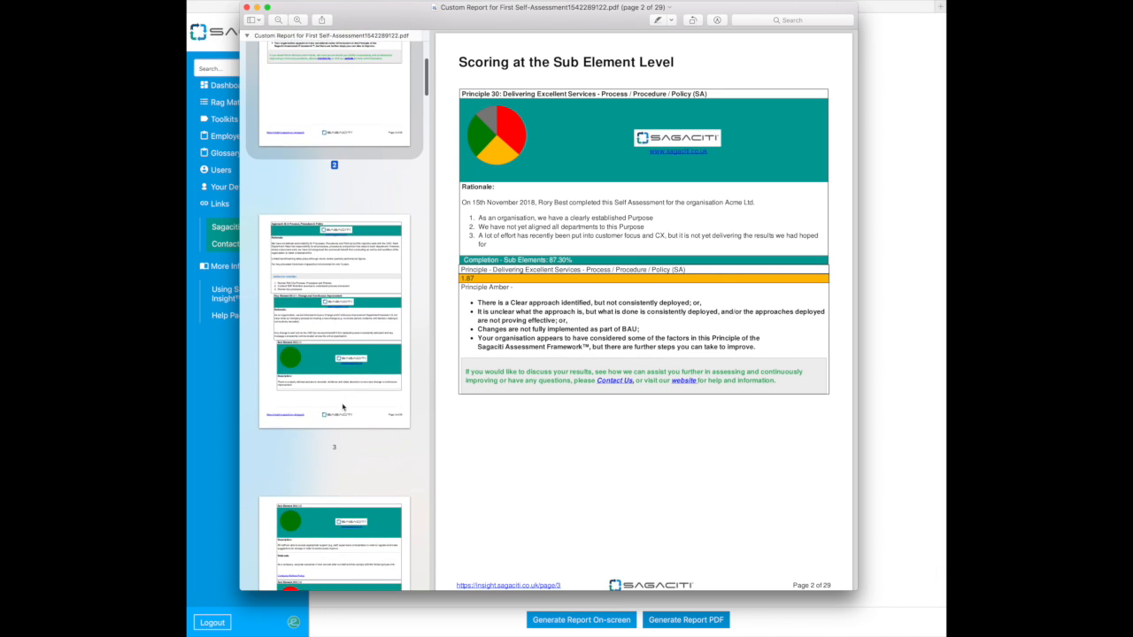
pyautogui.click(343, 406)
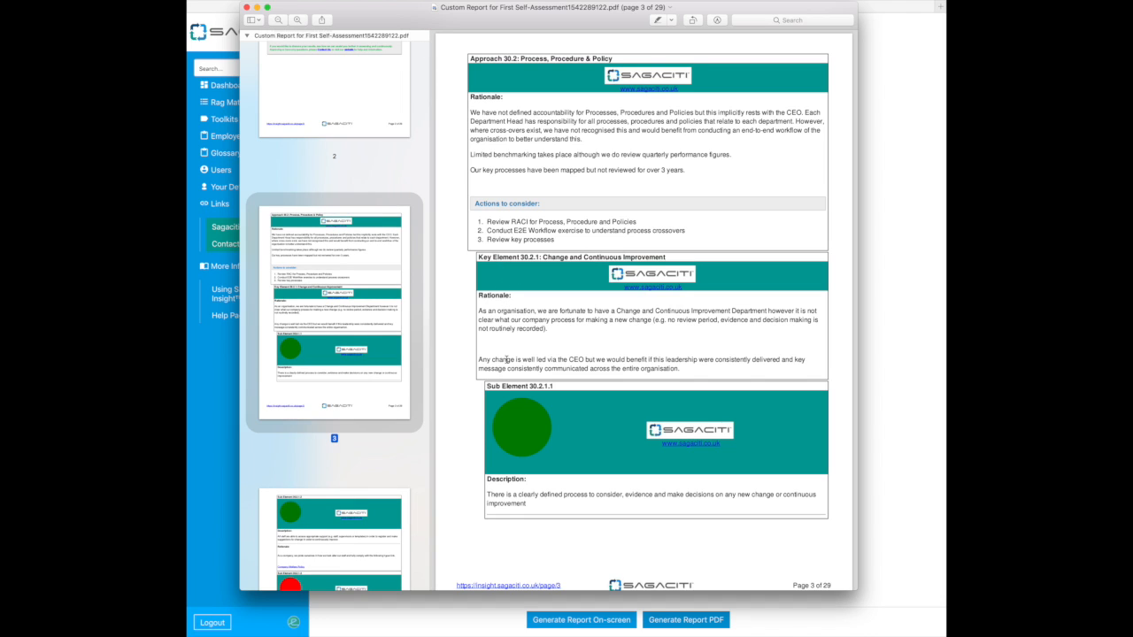
pyautogui.scroll(-5, 506, 363)
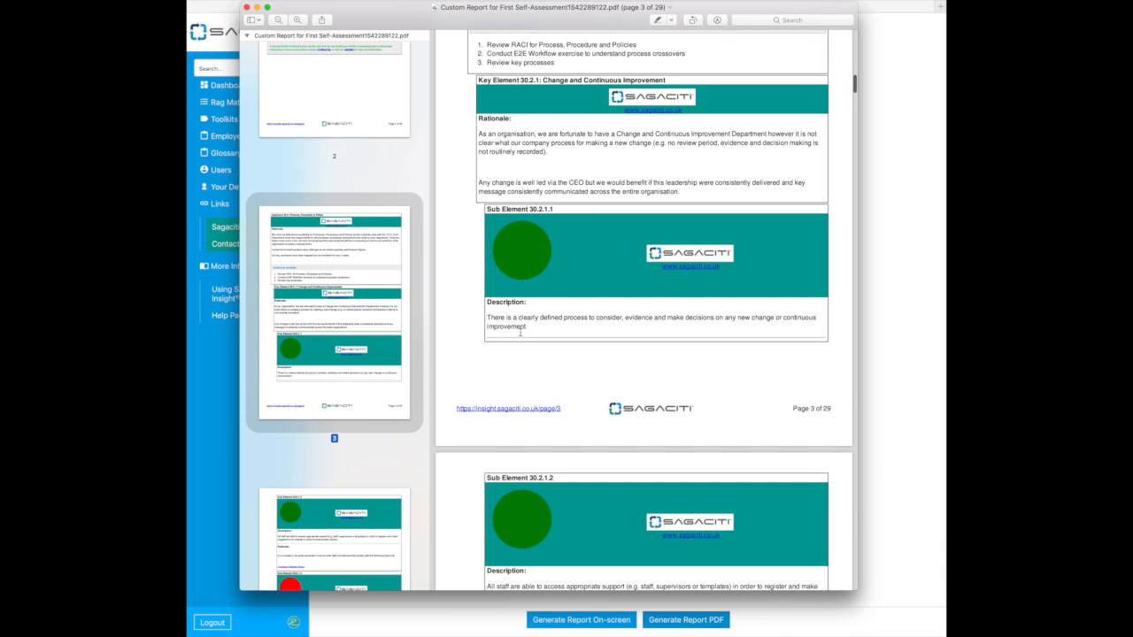
pyautogui.scroll(-5, 520, 333)
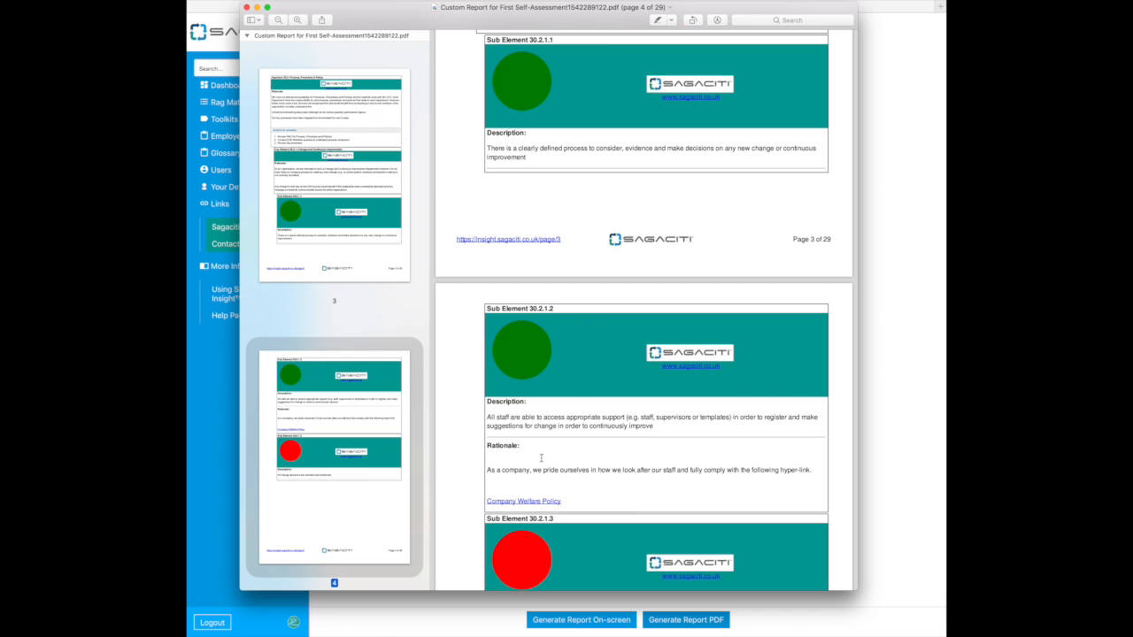
pyautogui.scroll(-14, 541, 457)
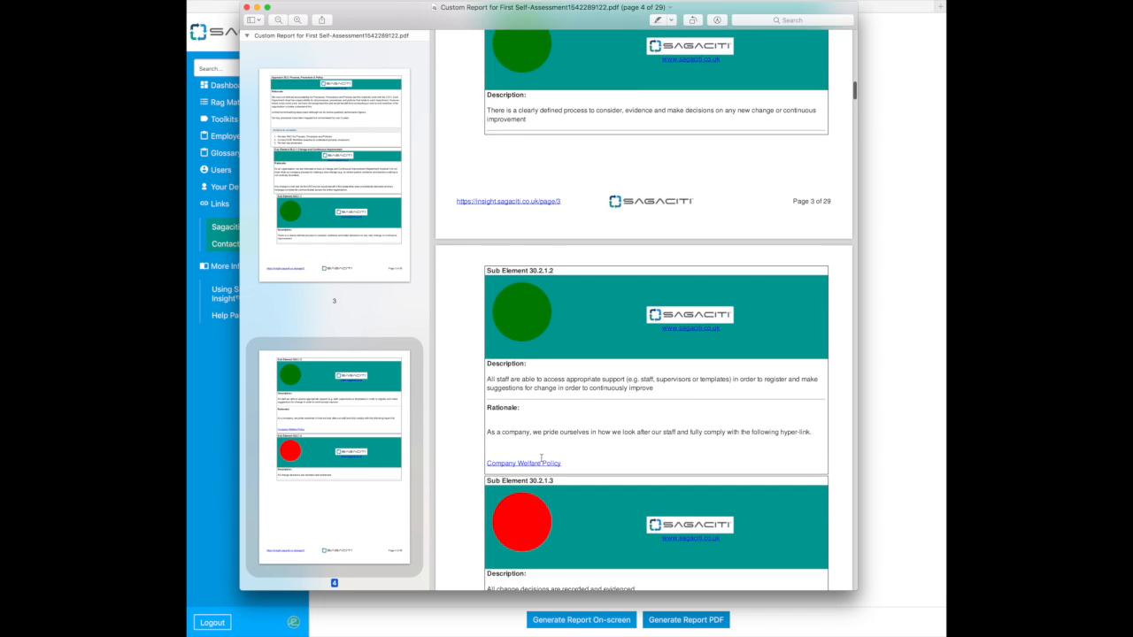
pyautogui.scroll(-7, 541, 457)
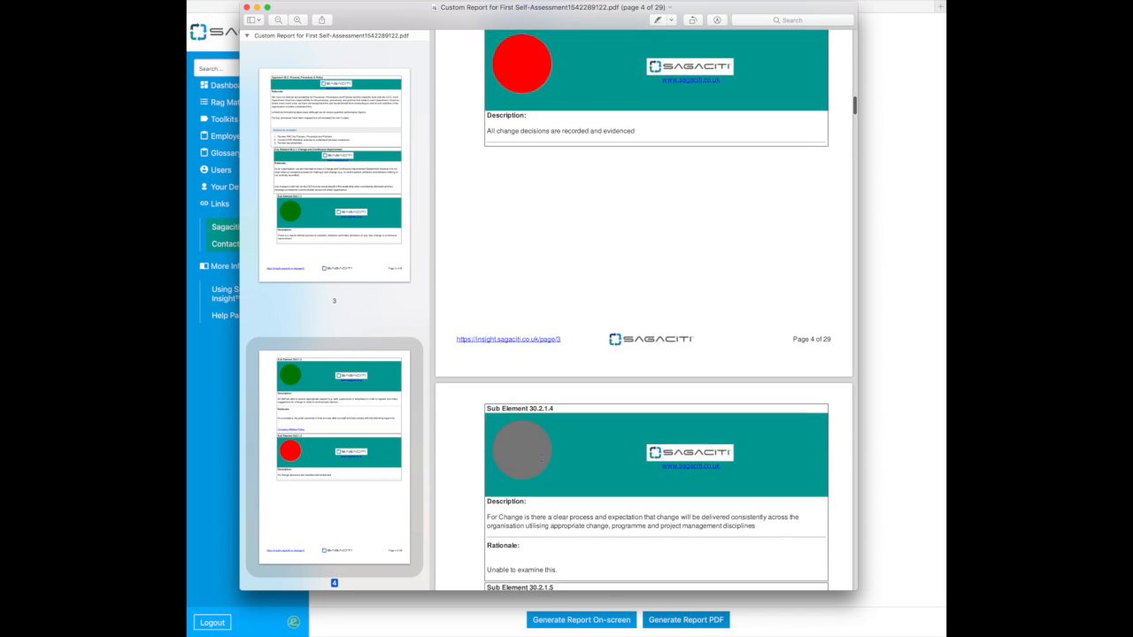
pyautogui.scroll(-6, 541, 457)
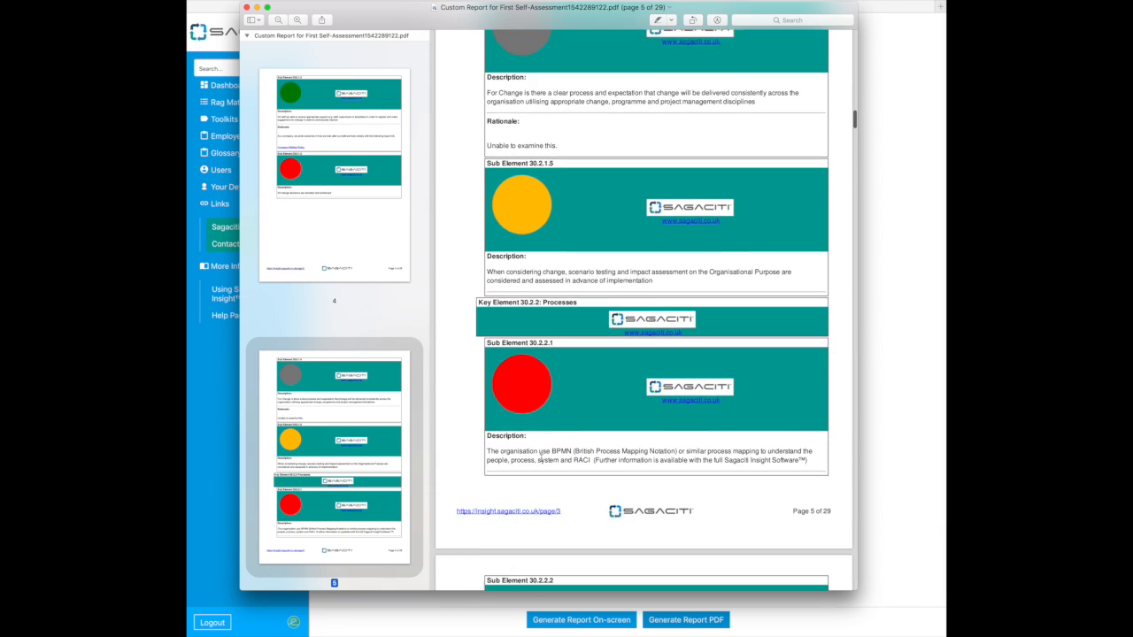
pyautogui.scroll(-2, 540, 457)
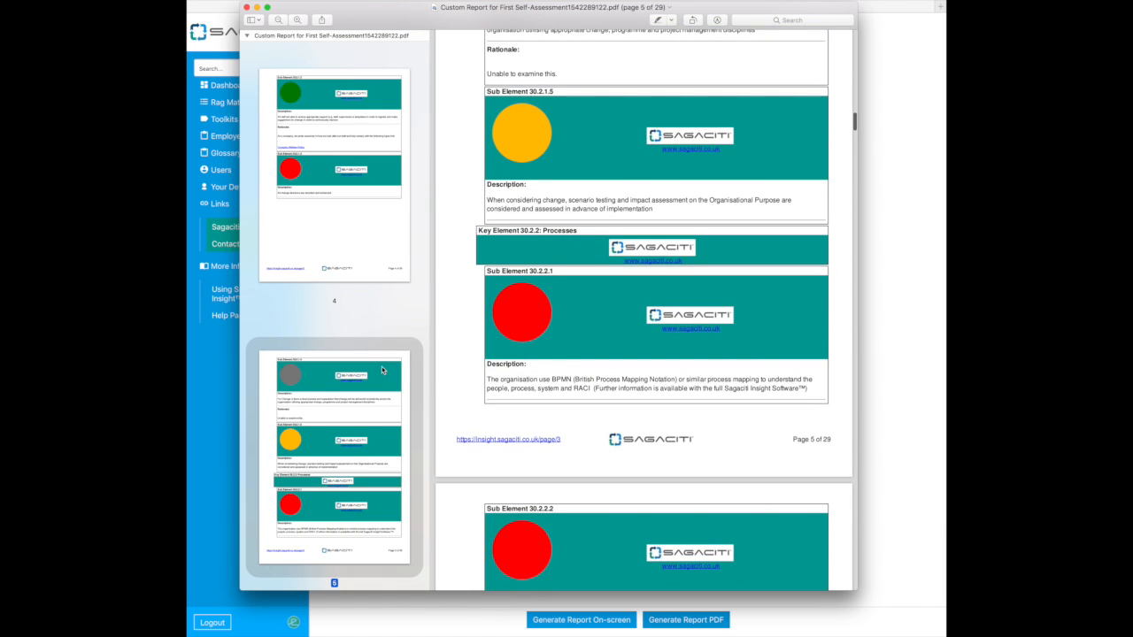
# Step: Examine Key Element 30.2.8 - RACI and its rationale on pages 24 to 26, then close the PDF
pyautogui.scroll(-10, 383, 370)
pyautogui.scroll(-20, 382, 369)
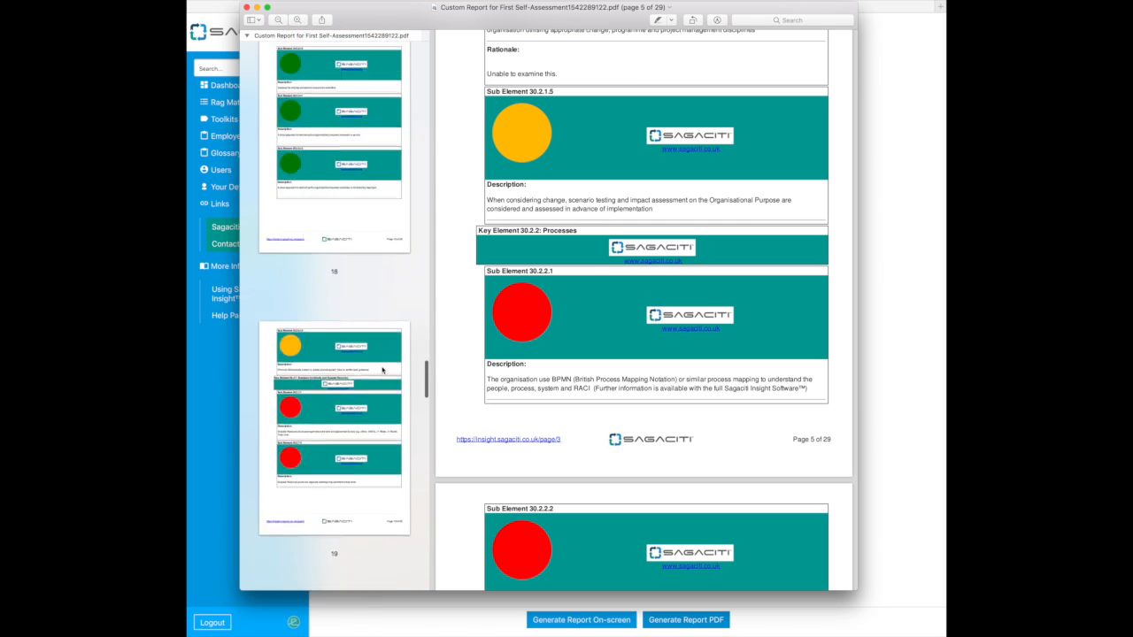
pyautogui.scroll(8, 382, 370)
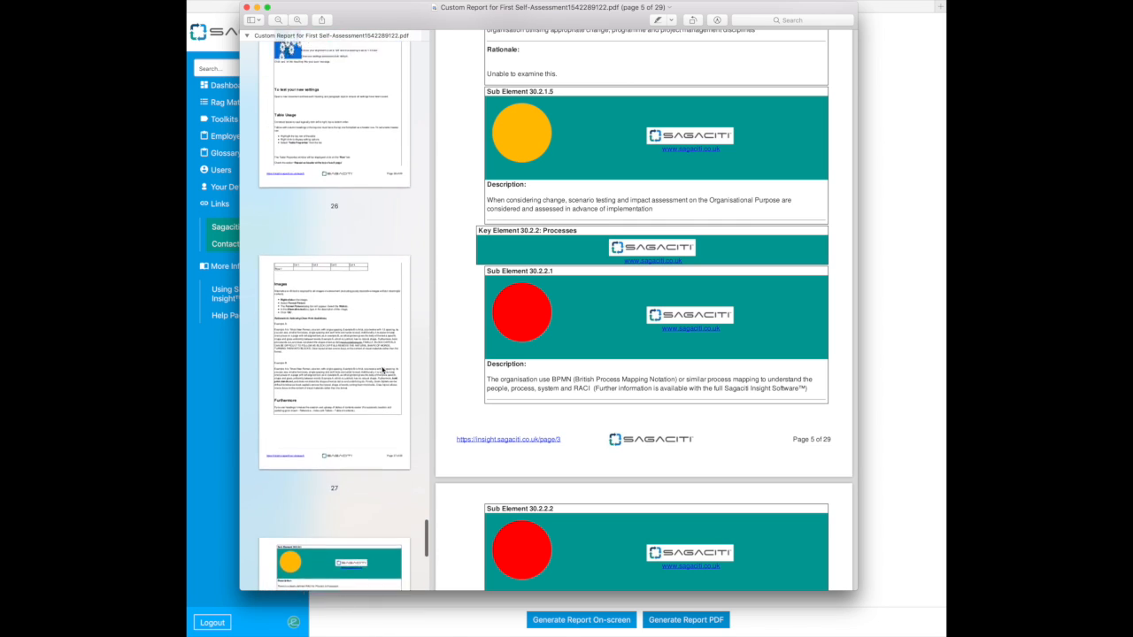
pyautogui.scroll(5, 383, 370)
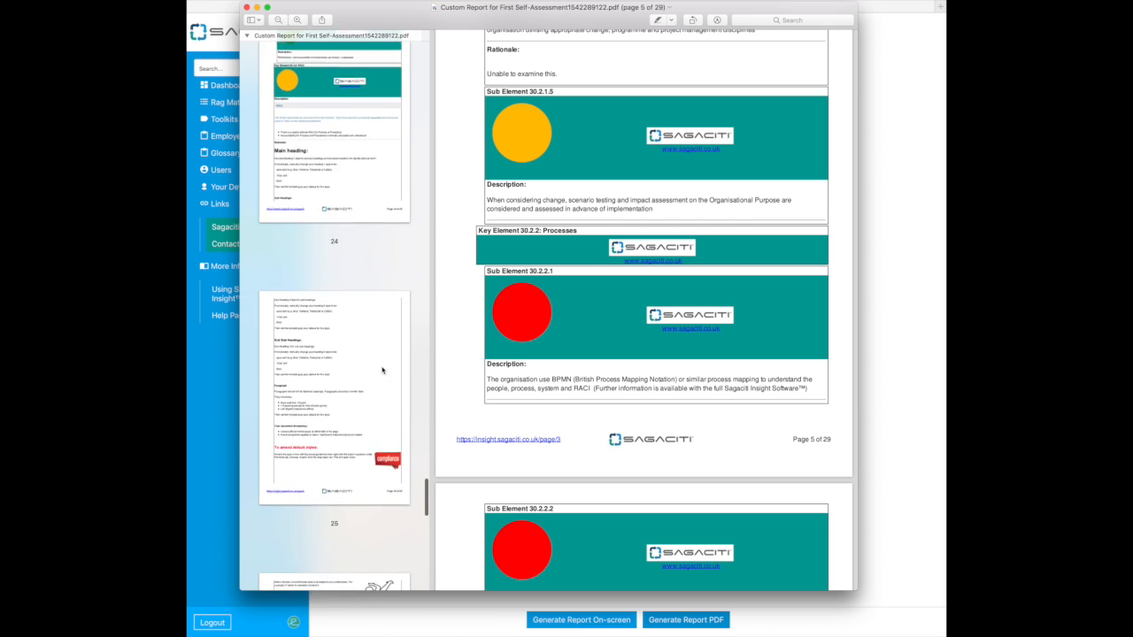
pyautogui.click(354, 116)
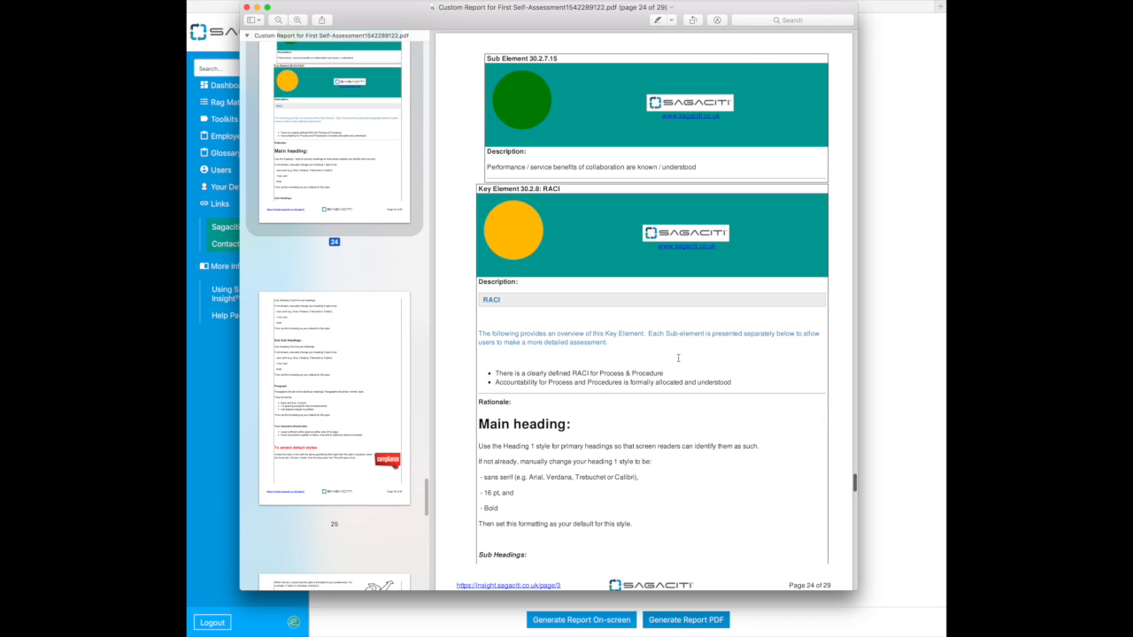
pyautogui.scroll(-5, 678, 357)
pyautogui.scroll(-10, 678, 358)
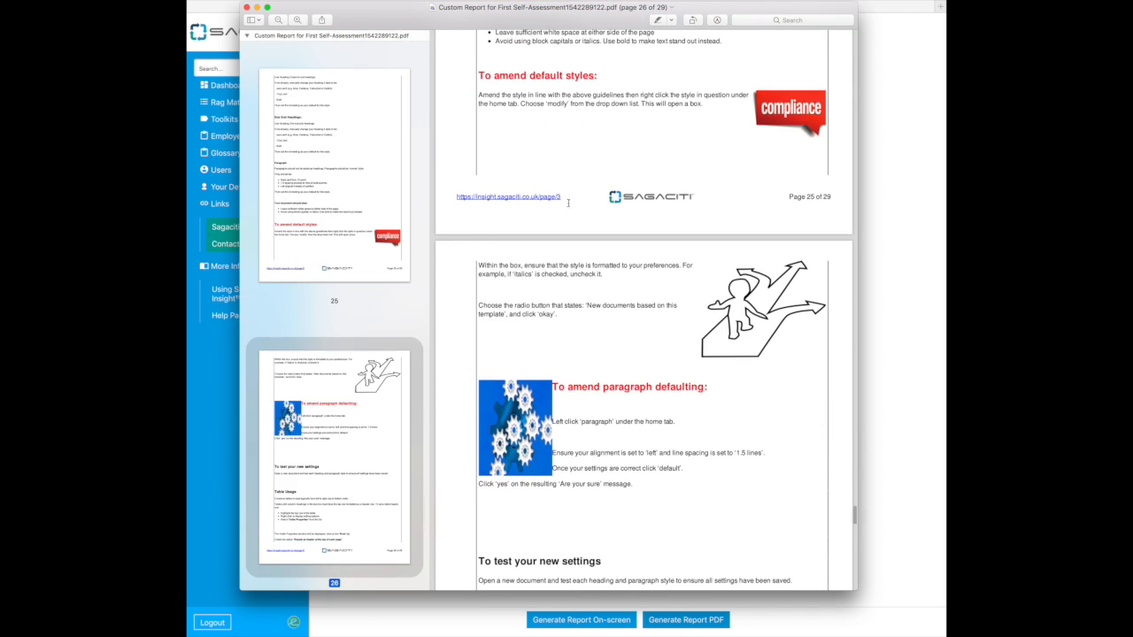
pyautogui.click(247, 8)
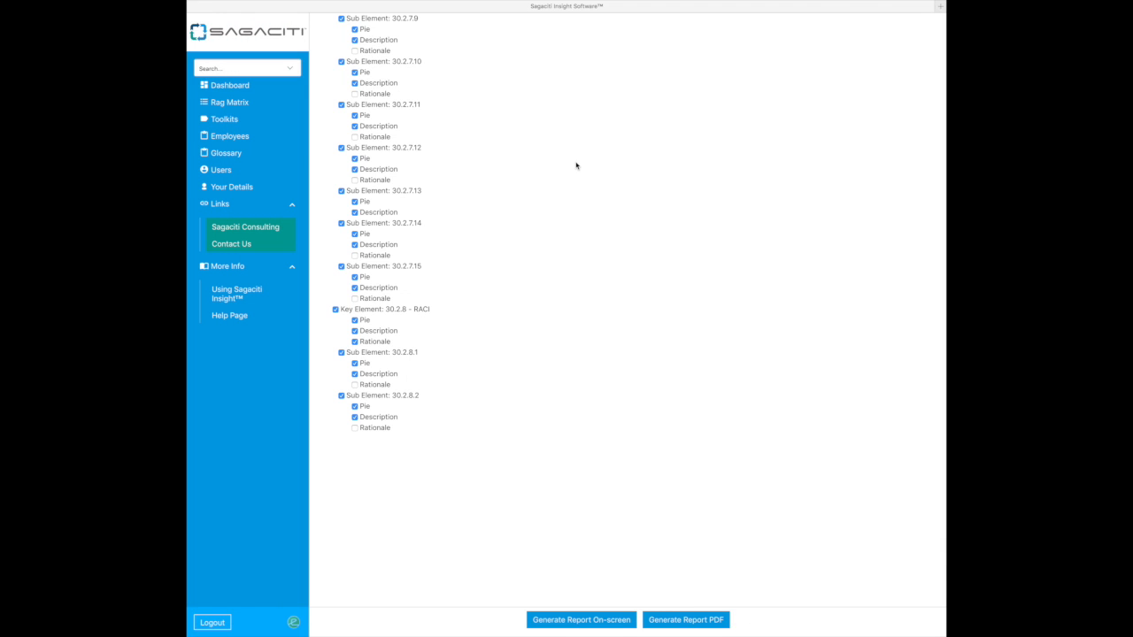
# Step: Exclude Sub Element 30.2.1.3 from the custom report, including its pie and description
pyautogui.scroll(20, 576, 166)
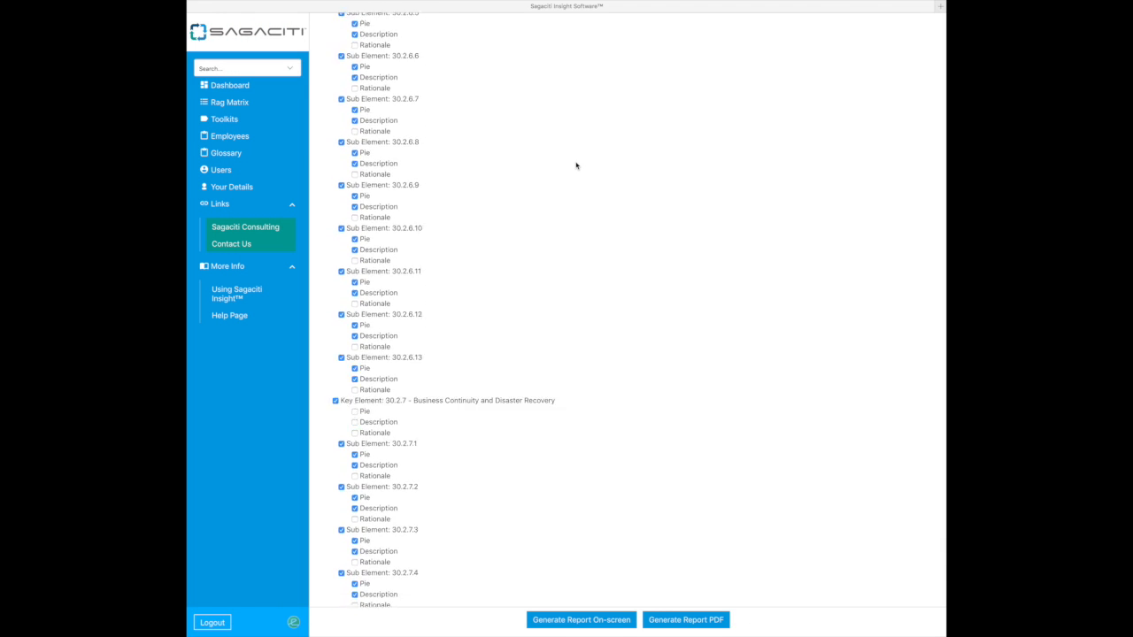
pyautogui.scroll(15, 576, 166)
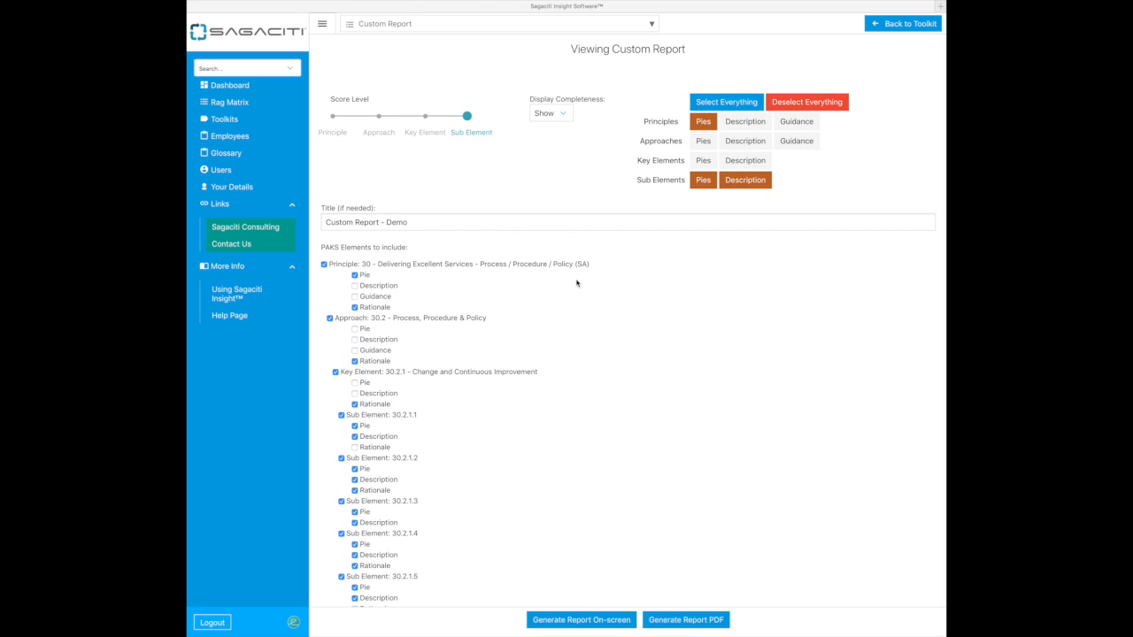
pyautogui.scroll(-5, 588, 344)
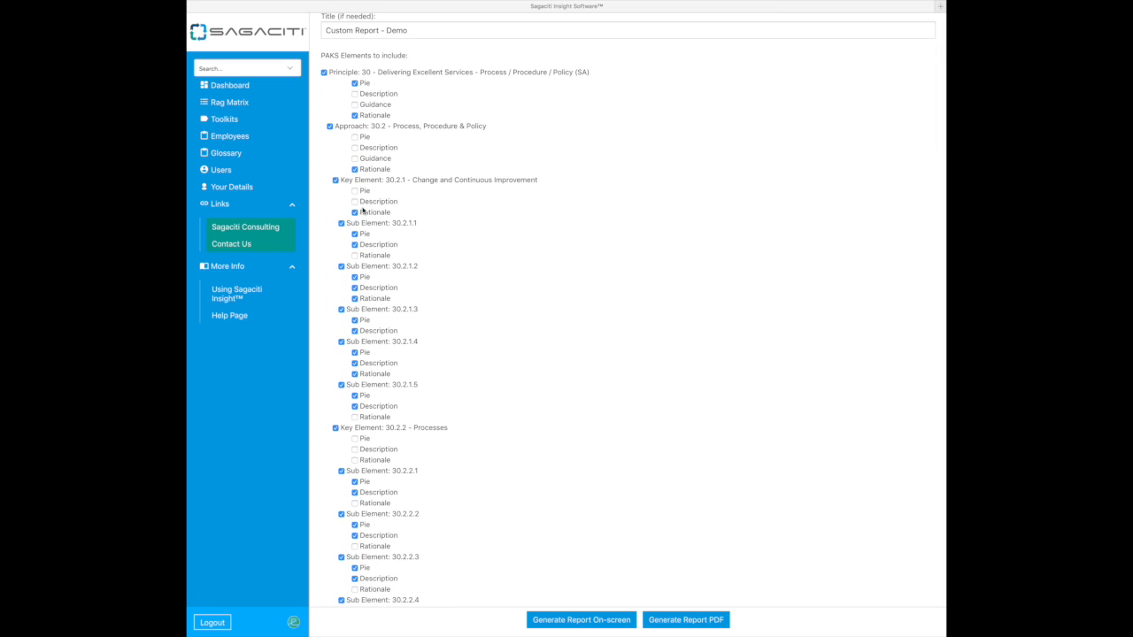
pyautogui.click(354, 255)
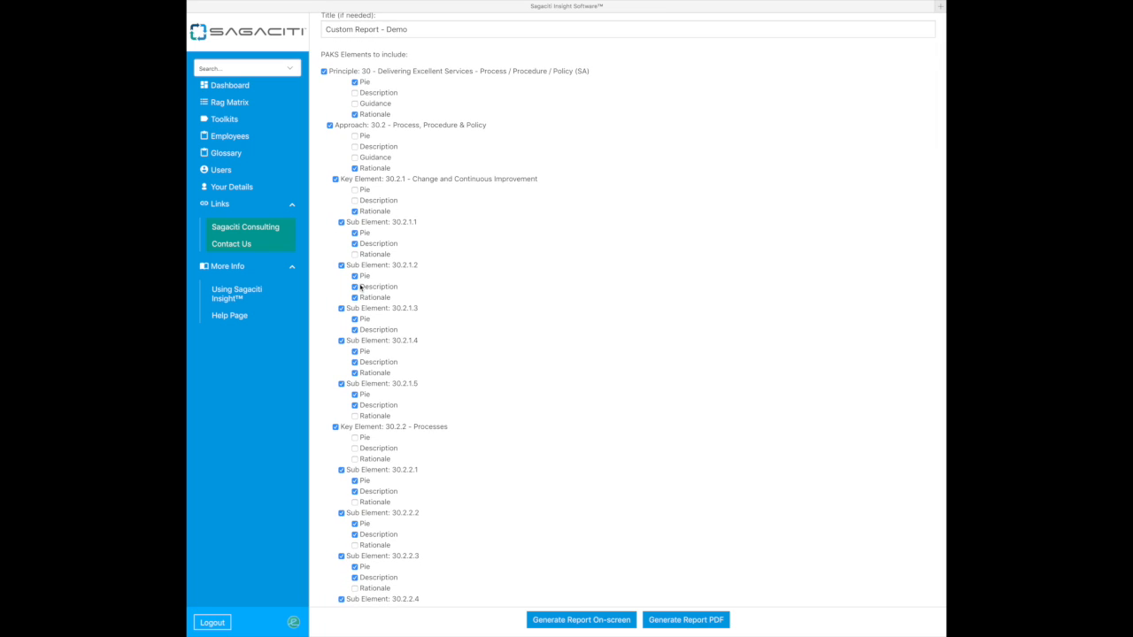
pyautogui.scroll(-3, 463, 324)
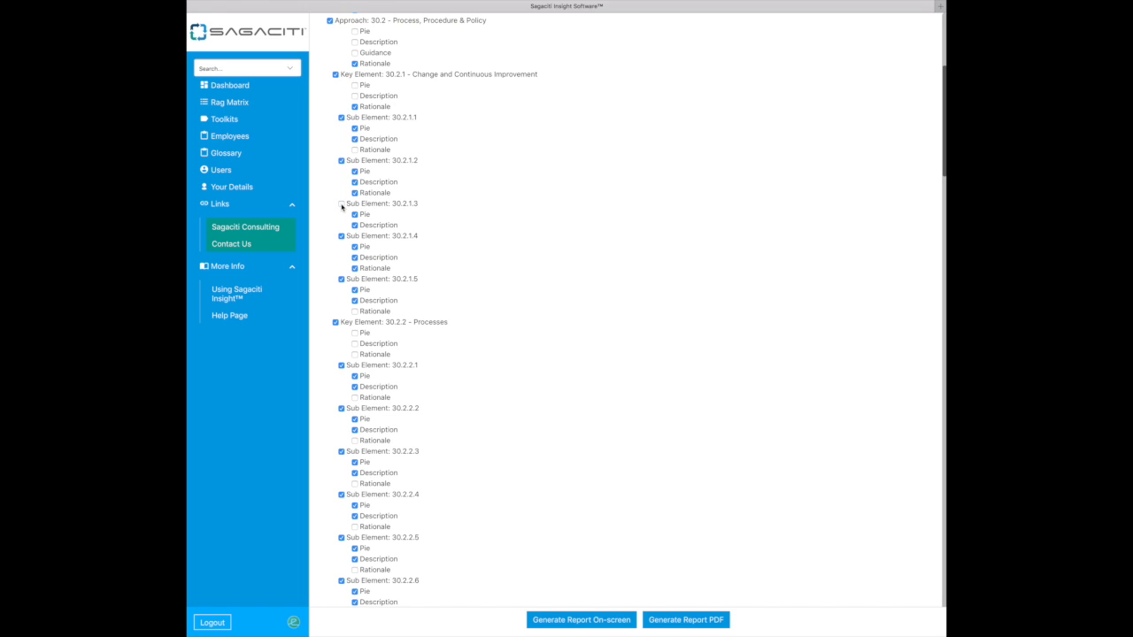
pyautogui.click(355, 215)
pyautogui.click(355, 226)
# Step: Include the rationale for Sub Element 30.2.1.5, Key Element 30.2.2 - Processes and Sub Elements 30.2.2.1 to 30.2.2.6
pyautogui.click(354, 312)
pyautogui.click(355, 354)
pyautogui.scroll(-2, 473, 292)
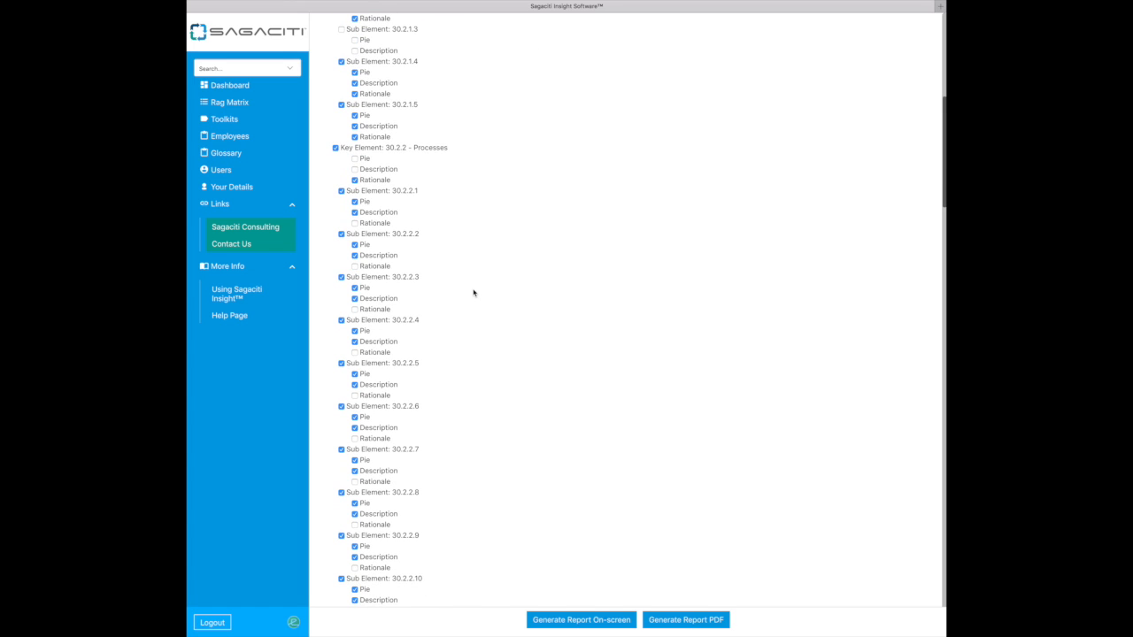
pyautogui.click(355, 224)
pyautogui.click(355, 267)
pyautogui.click(355, 309)
pyautogui.click(355, 352)
pyautogui.click(355, 396)
pyautogui.click(355, 438)
# Step: Include the rationale for Sub Elements 30.2.2.7 to 30.2.2.11, Key Element 30.2.3 - Compliance and Sub Elements 30.2.3.1 and 30.2.3.2
pyautogui.scroll(-8, 491, 381)
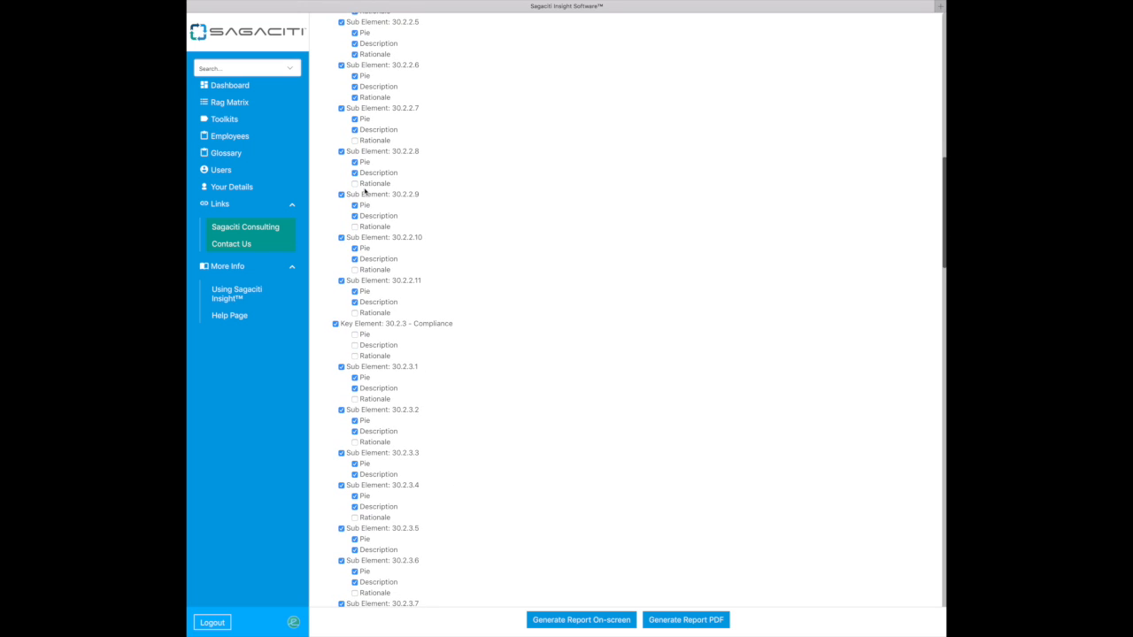
pyautogui.click(355, 183)
pyautogui.click(354, 141)
pyautogui.click(355, 227)
pyautogui.click(355, 312)
pyautogui.click(355, 355)
pyautogui.click(354, 398)
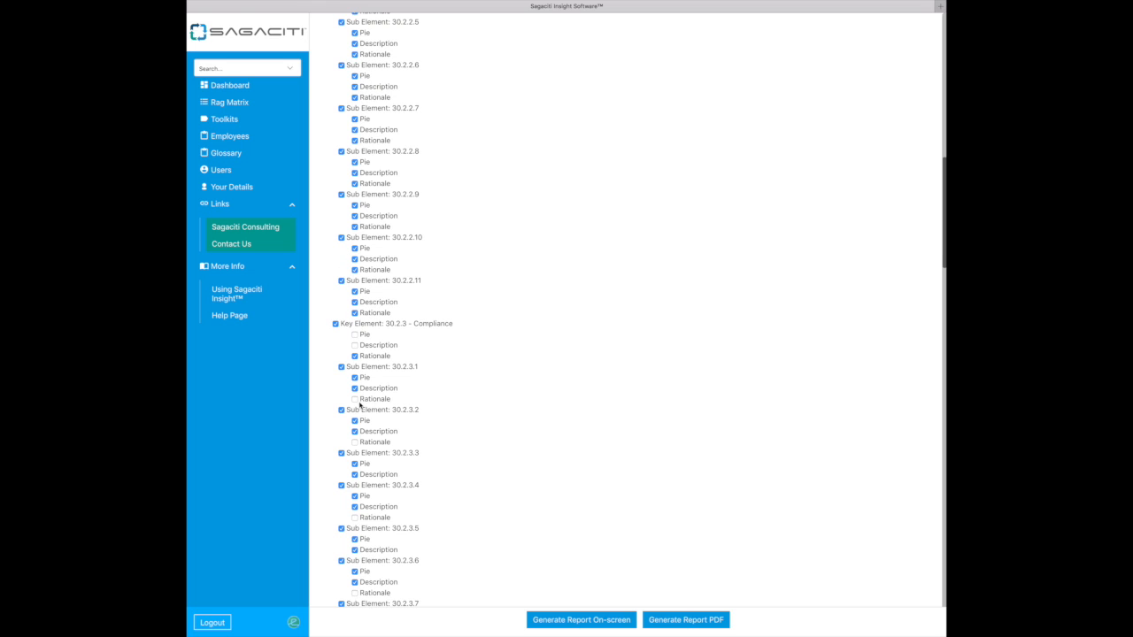
# Step: Exclude Sub Element 30.2.3.3 from the custom report, along with its pie and description
pyautogui.click(341, 453)
pyautogui.click(355, 464)
pyautogui.click(355, 475)
# Step: Include the rationale for Sub Elements 30.2.3.4 and 30.2.3.6 to 30.2.3.8, and exclude Sub Element 30.2.3.5 with its pie and description
pyautogui.scroll(-3, 407, 462)
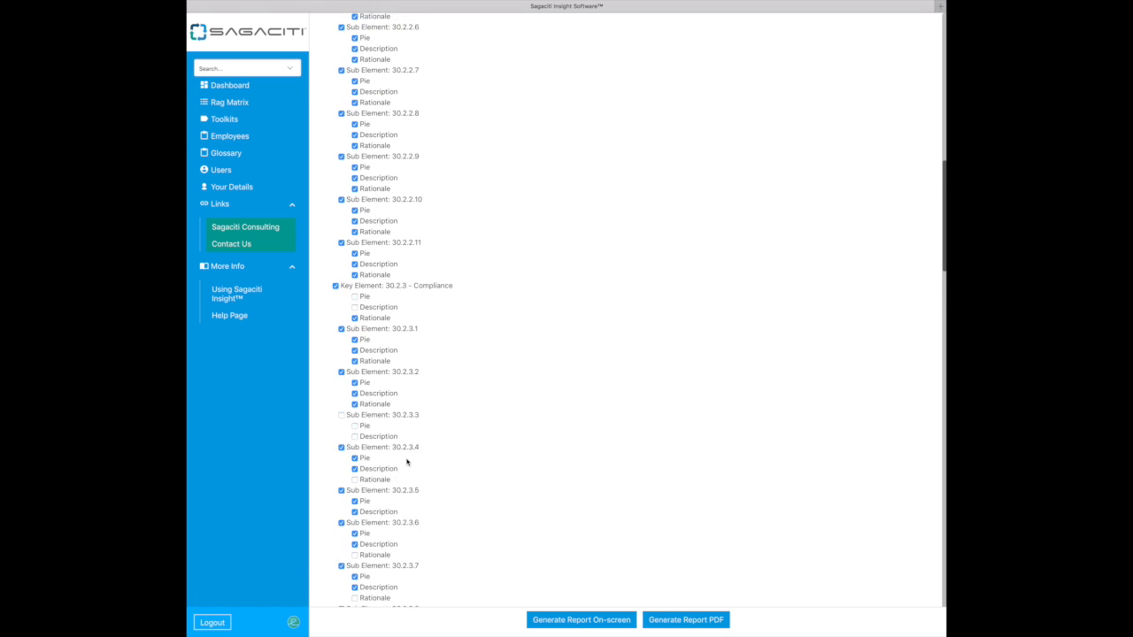
pyautogui.click(355, 336)
pyautogui.click(354, 367)
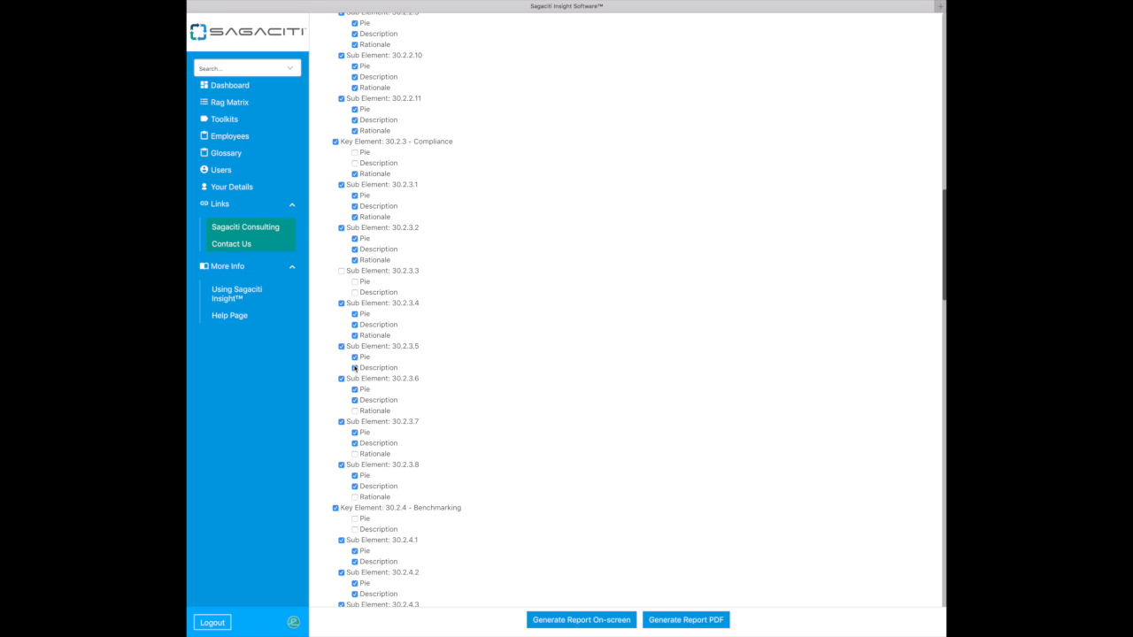
pyautogui.click(341, 346)
pyautogui.click(355, 453)
pyautogui.click(355, 497)
# Step: Exclude Sub Elements 30.2.4.1 to 30.2.4.3 with their pies and descriptions, and include the rationale for Sub Elements 30.2.5.1 and 30.2.5.2
pyautogui.scroll(-2, 574, 387)
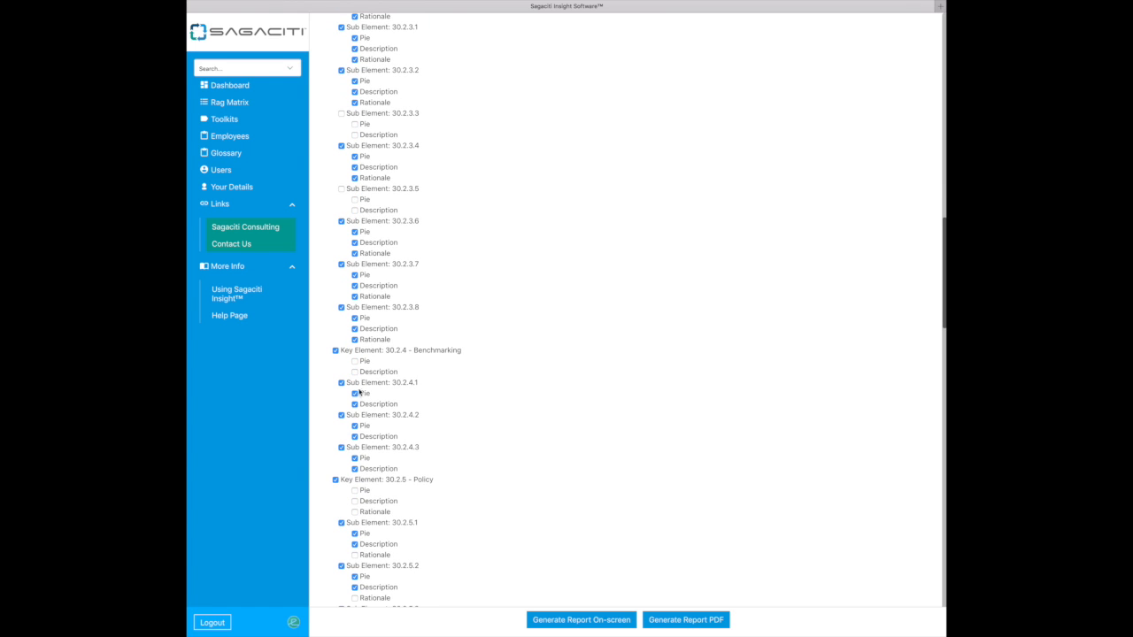
pyautogui.click(341, 383)
pyautogui.click(355, 426)
pyautogui.click(355, 436)
pyautogui.click(342, 416)
pyautogui.click(355, 457)
pyautogui.click(354, 468)
pyautogui.click(355, 555)
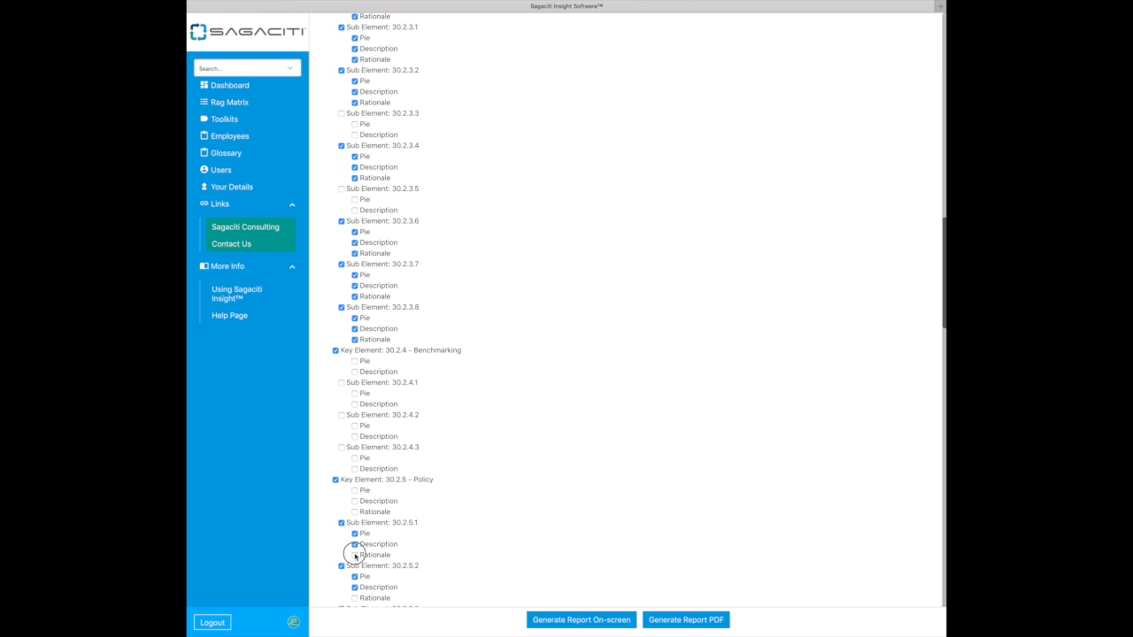
pyautogui.click(355, 598)
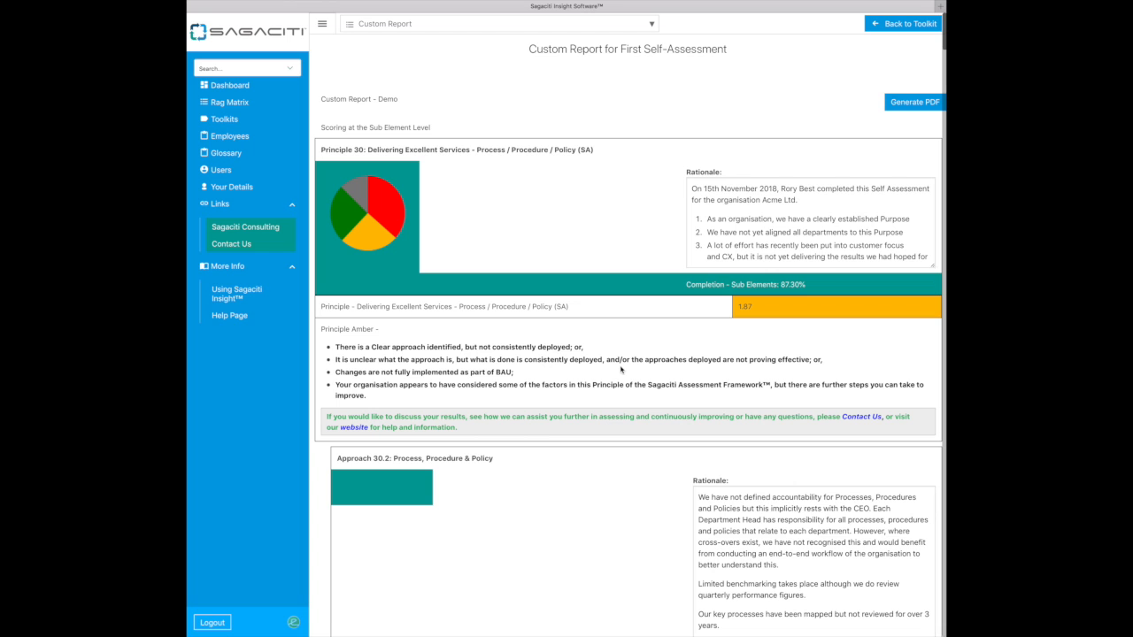
# Step: Generate a PDF from the on-screen custom report, then shrink and reposition its window so the whole window fits on screen
pyautogui.scroll(-3, 620, 370)
pyautogui.scroll(3, 620, 369)
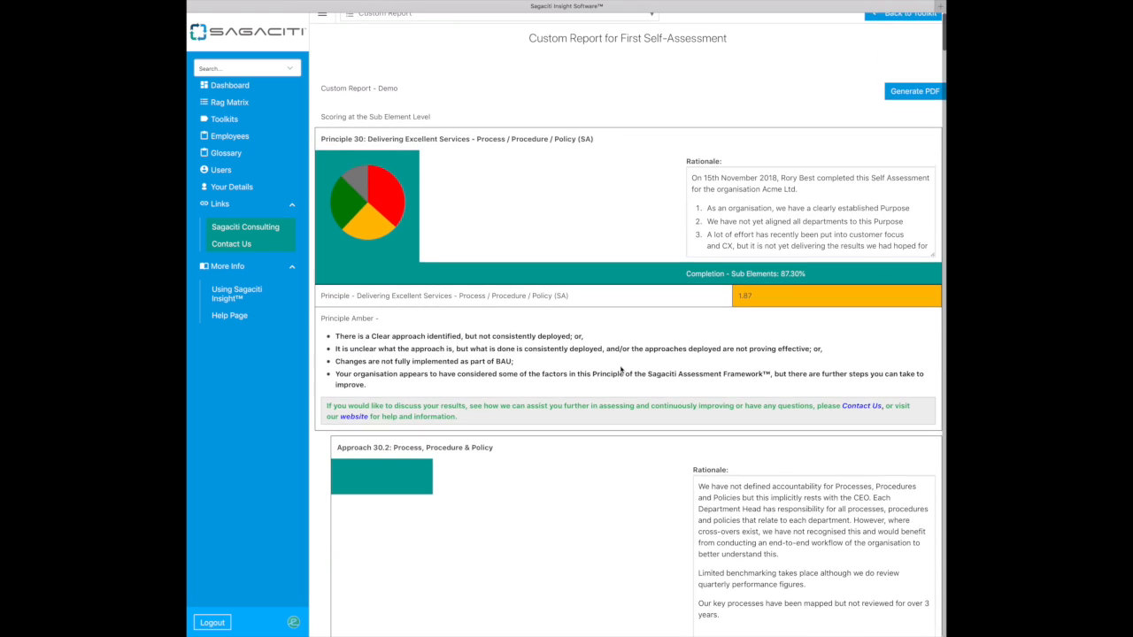
pyautogui.scroll(-6, 621, 370)
pyautogui.scroll(-14, 620, 370)
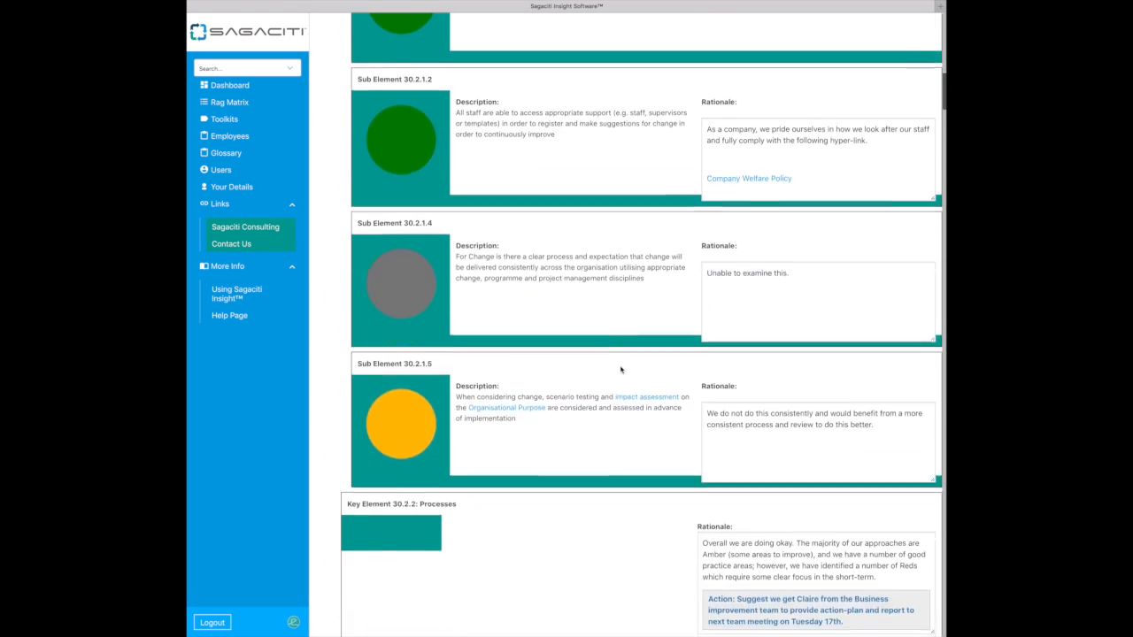
pyautogui.scroll(20, 620, 370)
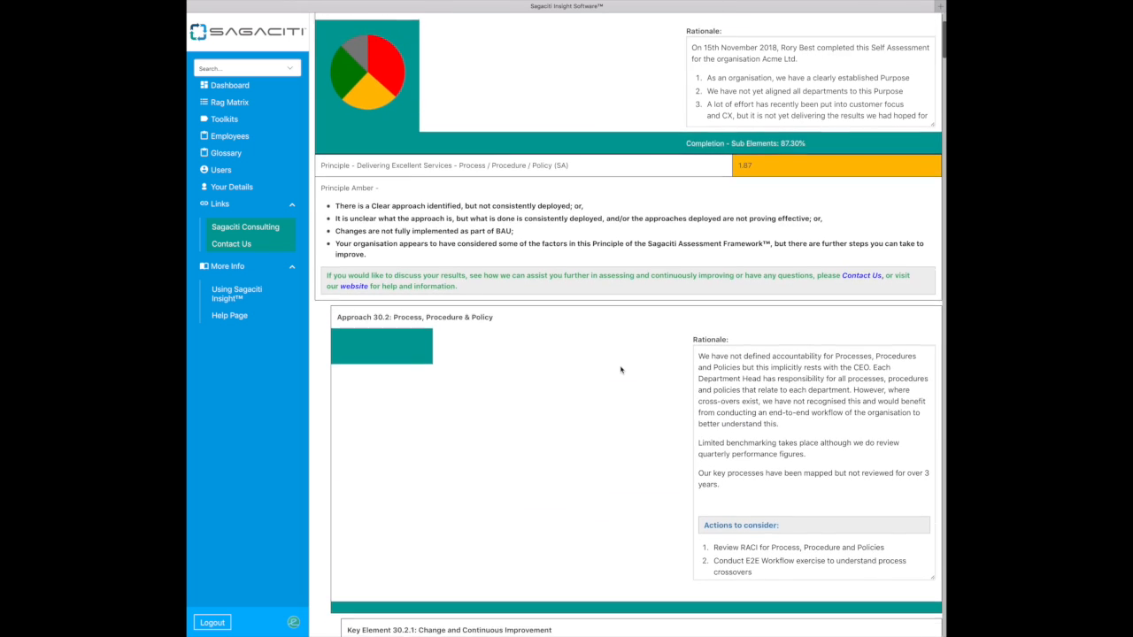
pyautogui.click(910, 104)
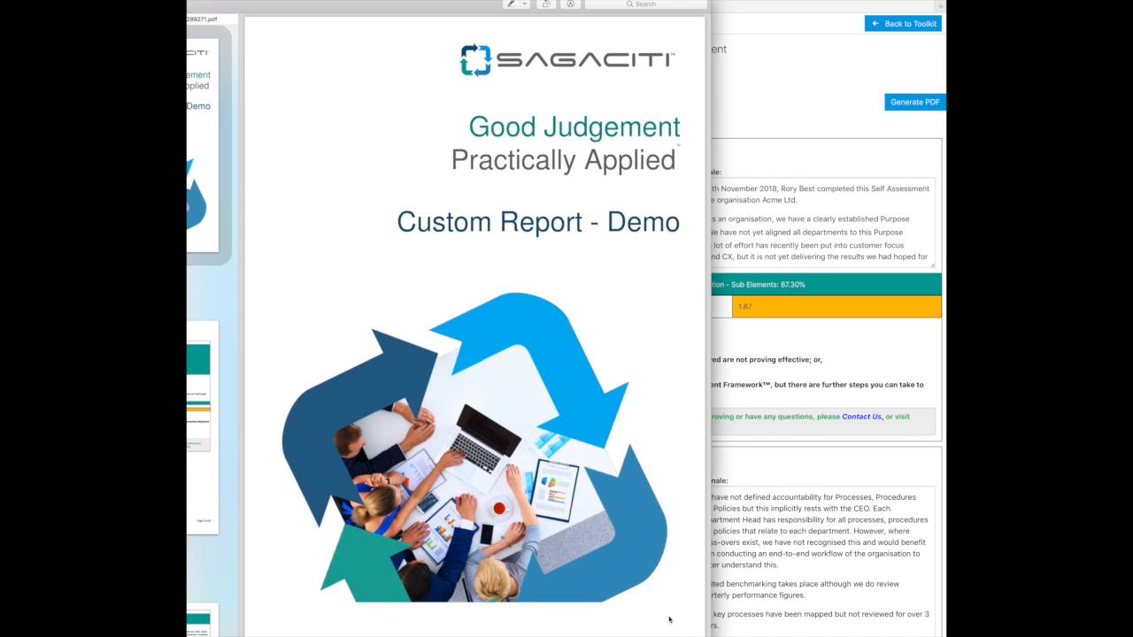
pyautogui.moveTo(711, 635); pyautogui.dragTo(627, 522)
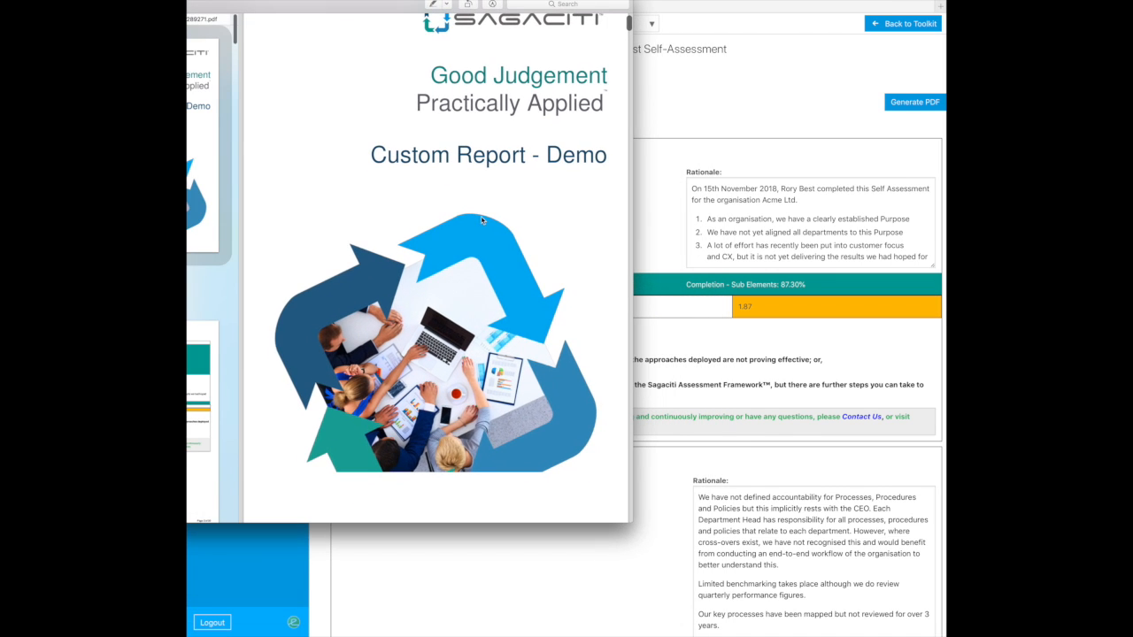
pyautogui.moveTo(323, 11); pyautogui.dragTo(559, 31)
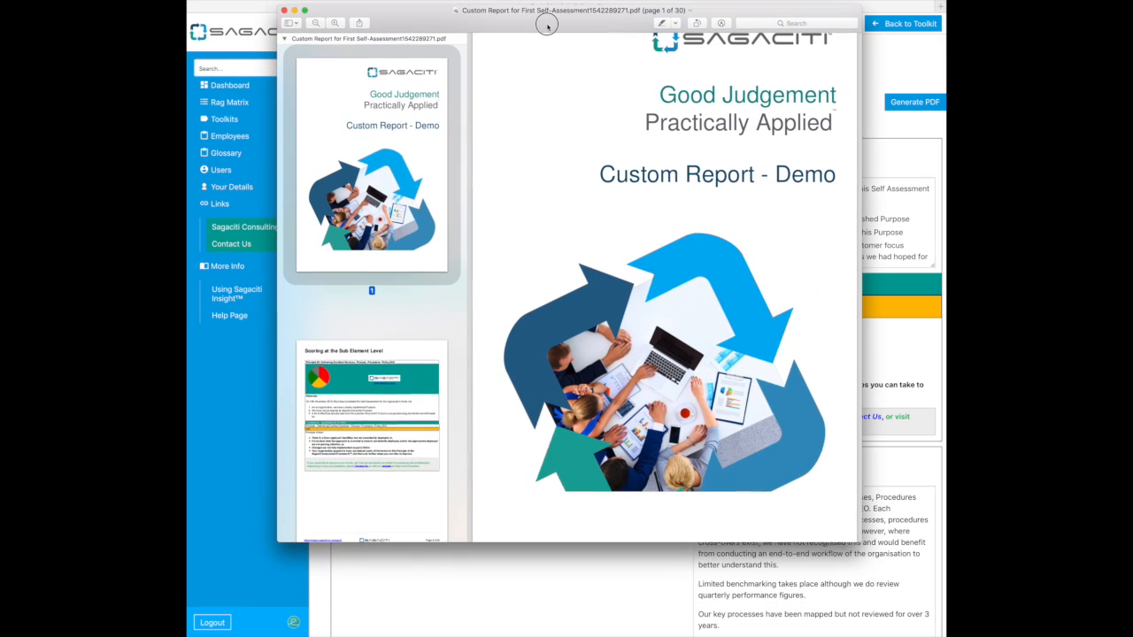
# Step: Review the custom report PDF's pages from the Sub Element Level scoring page through Sub Elements 30.2.2.8 and 30.2.2.9
pyautogui.click(386, 436)
pyautogui.scroll(-5, 386, 425)
pyautogui.click(387, 415)
pyautogui.scroll(-6, 388, 415)
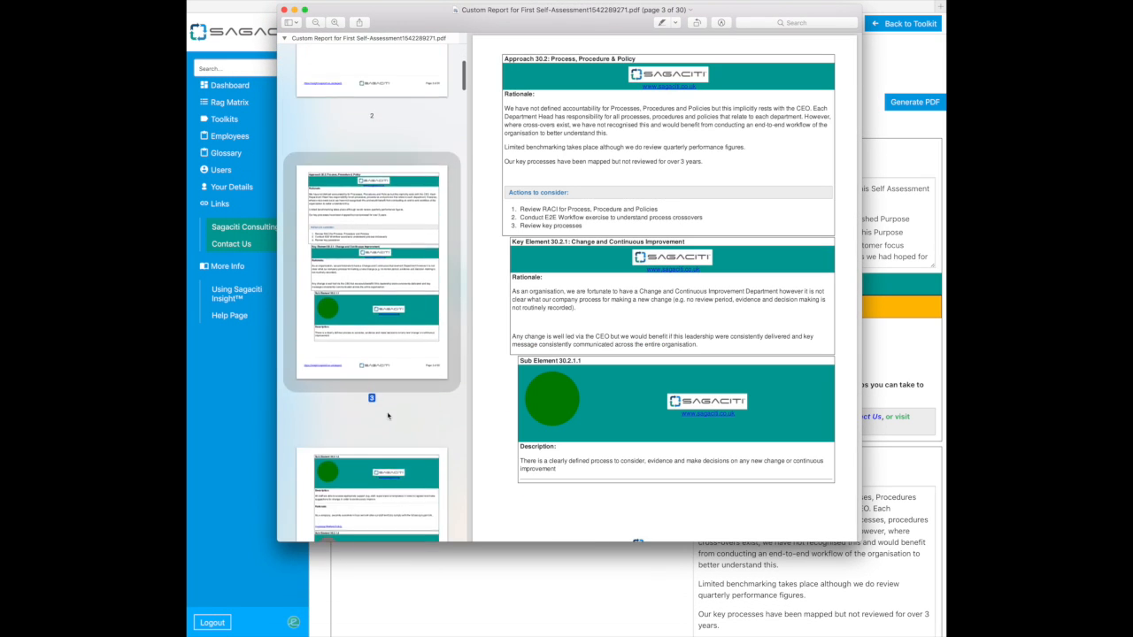
pyautogui.scroll(-2, 388, 415)
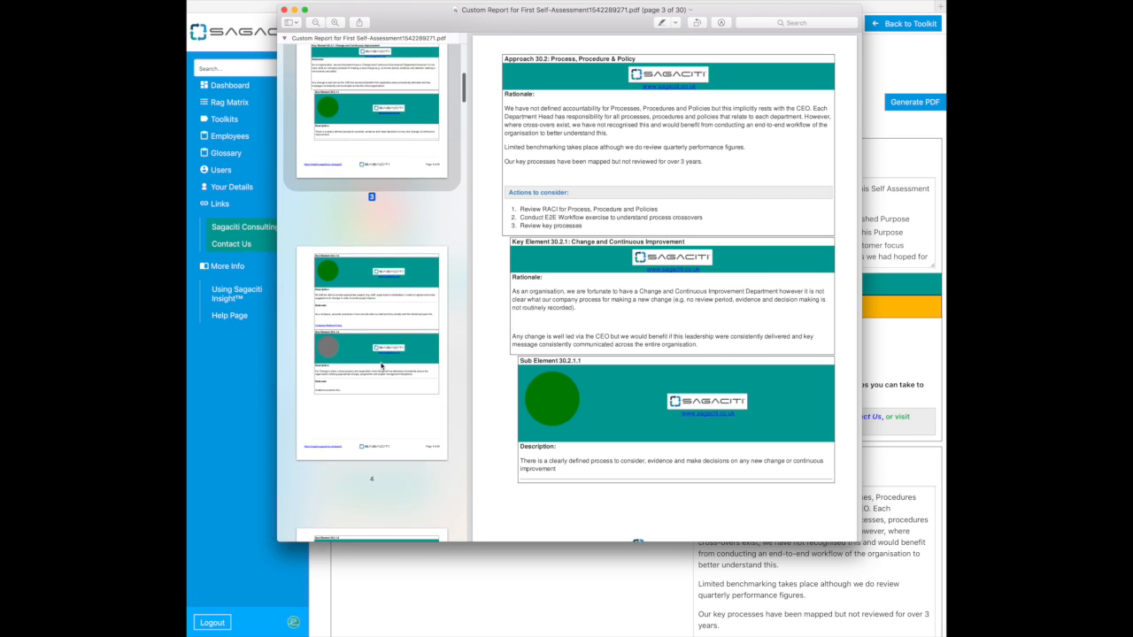
pyautogui.click(381, 364)
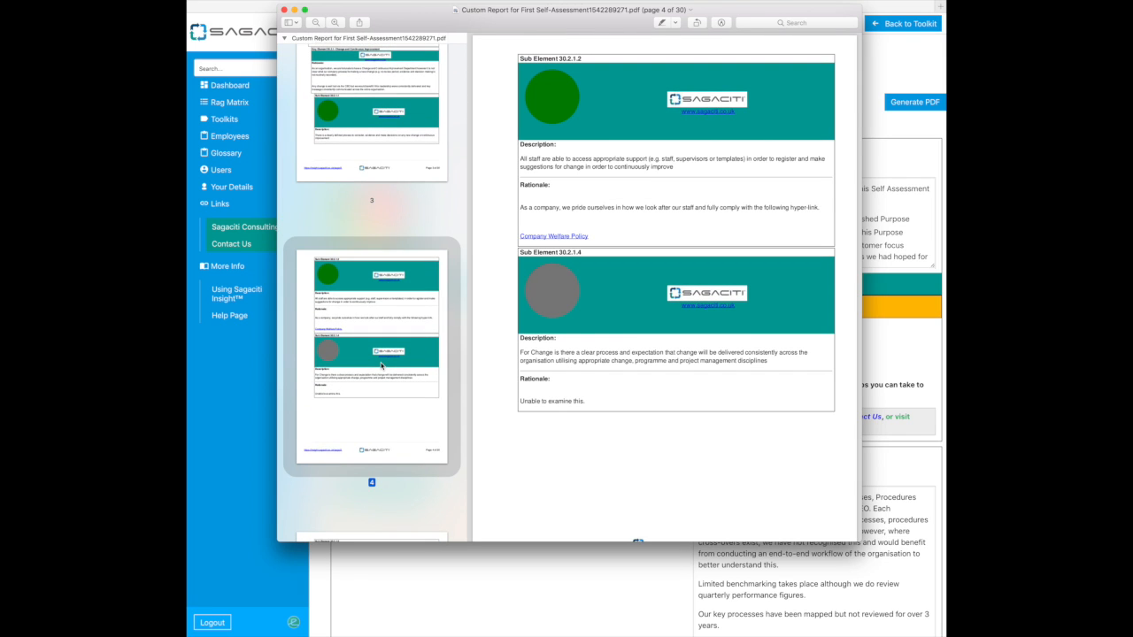
pyautogui.scroll(-10, 382, 364)
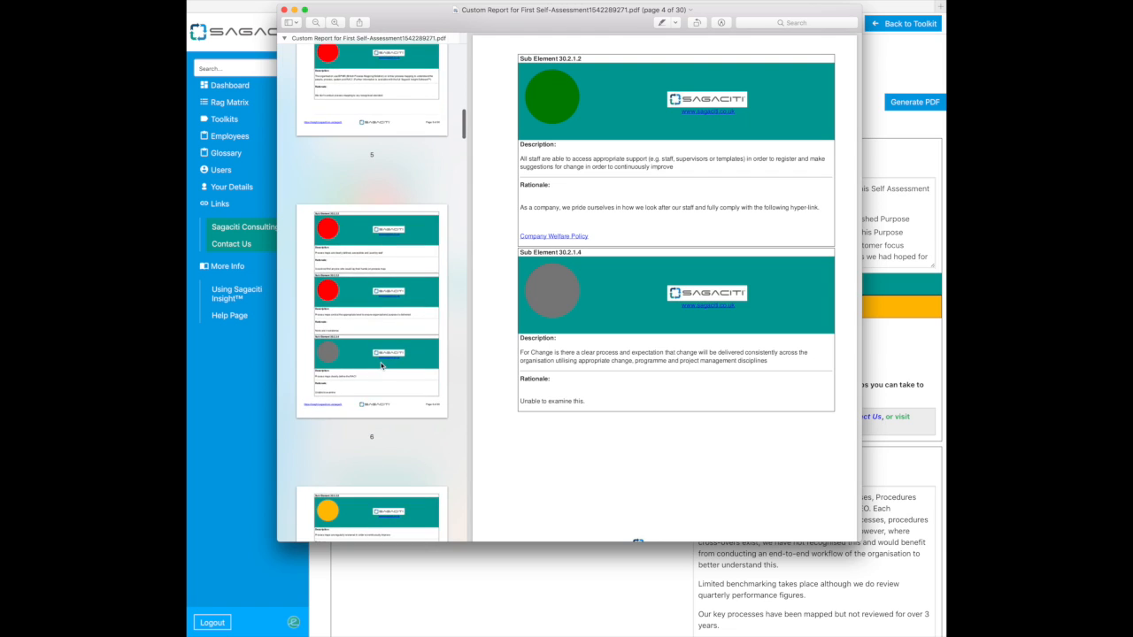
pyautogui.scroll(-10, 382, 364)
pyautogui.click(381, 364)
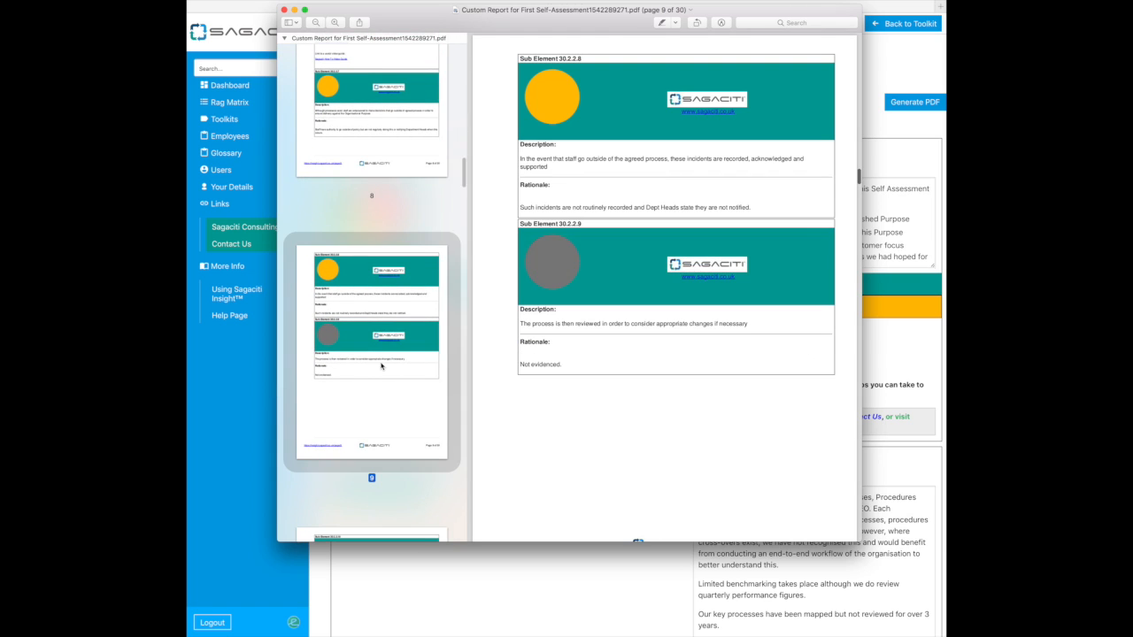
# Step: Examine the PDF from Sub Element 30.2.3.1 through the Benchmarking and Policy key elements, and close the PDF
pyautogui.scroll(-15, 622, 331)
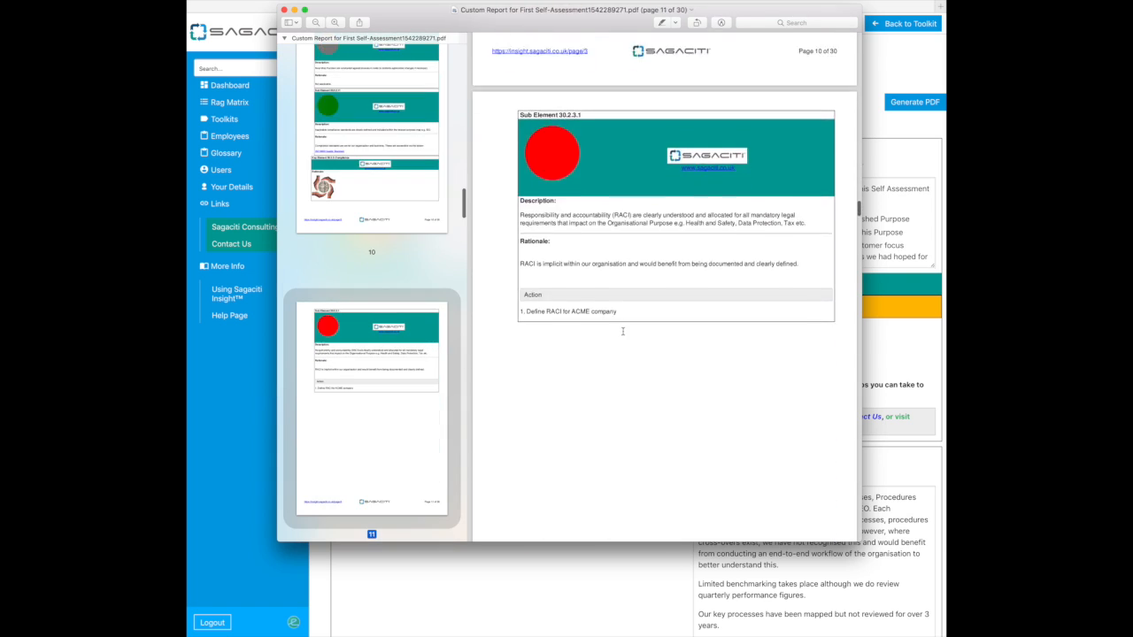
pyautogui.scroll(-15, 622, 331)
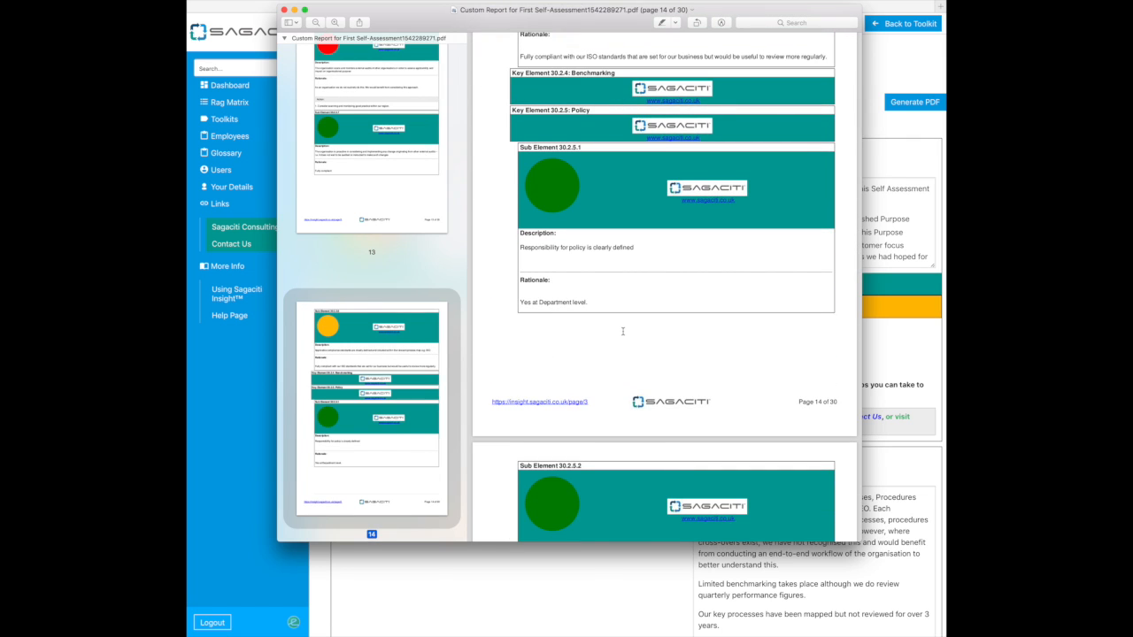
pyautogui.scroll(8, 622, 331)
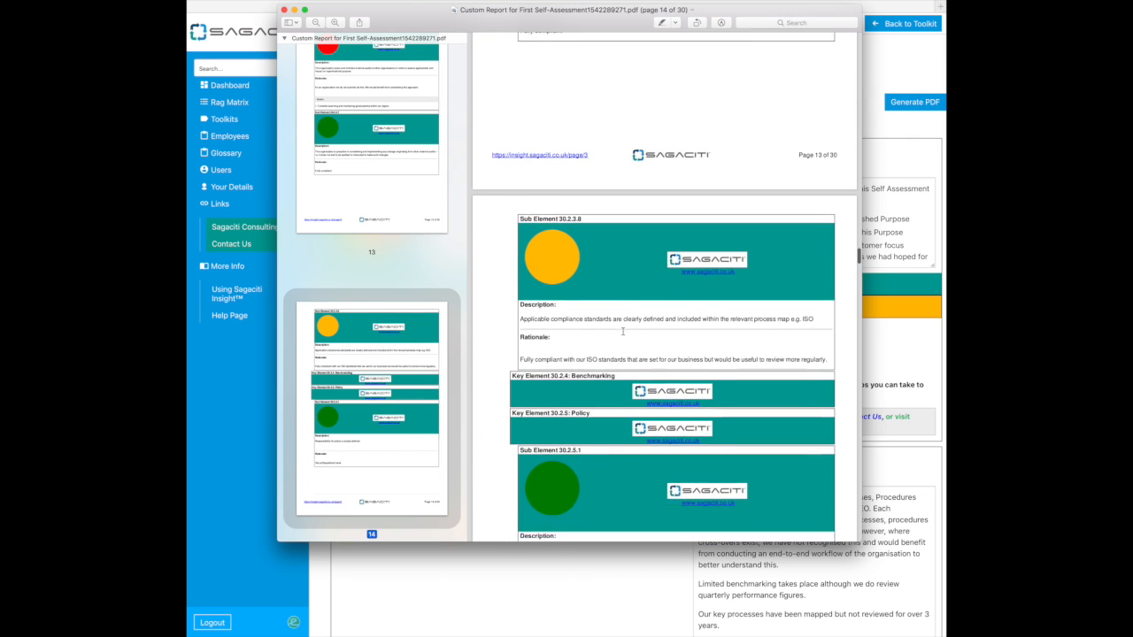
pyautogui.scroll(-2, 622, 331)
pyautogui.scroll(-5, 542, 338)
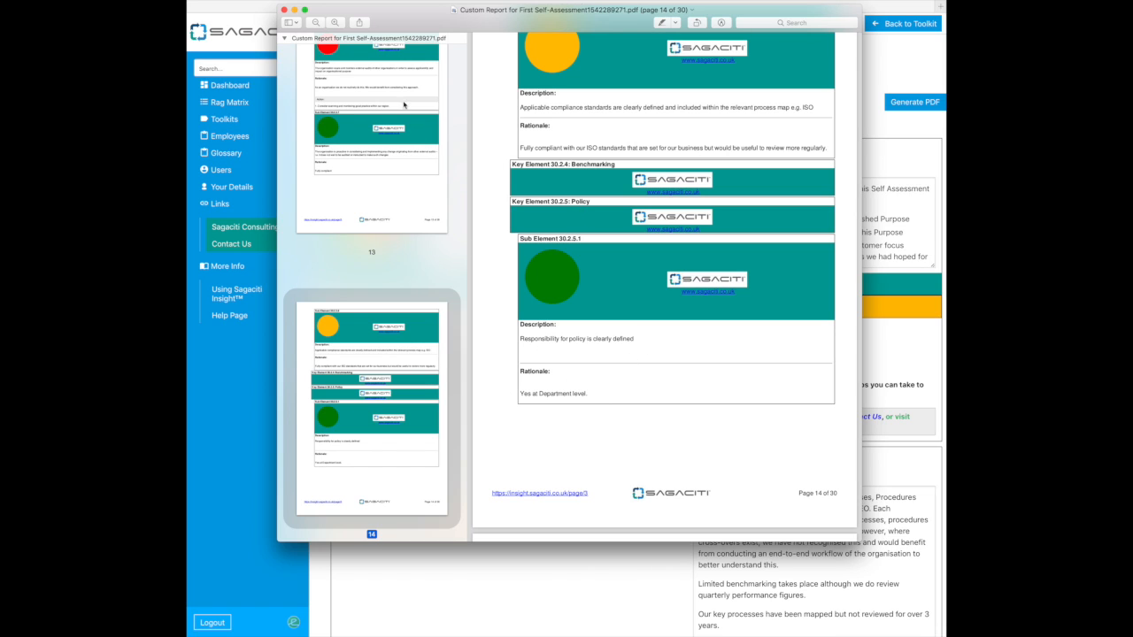
pyautogui.click(284, 9)
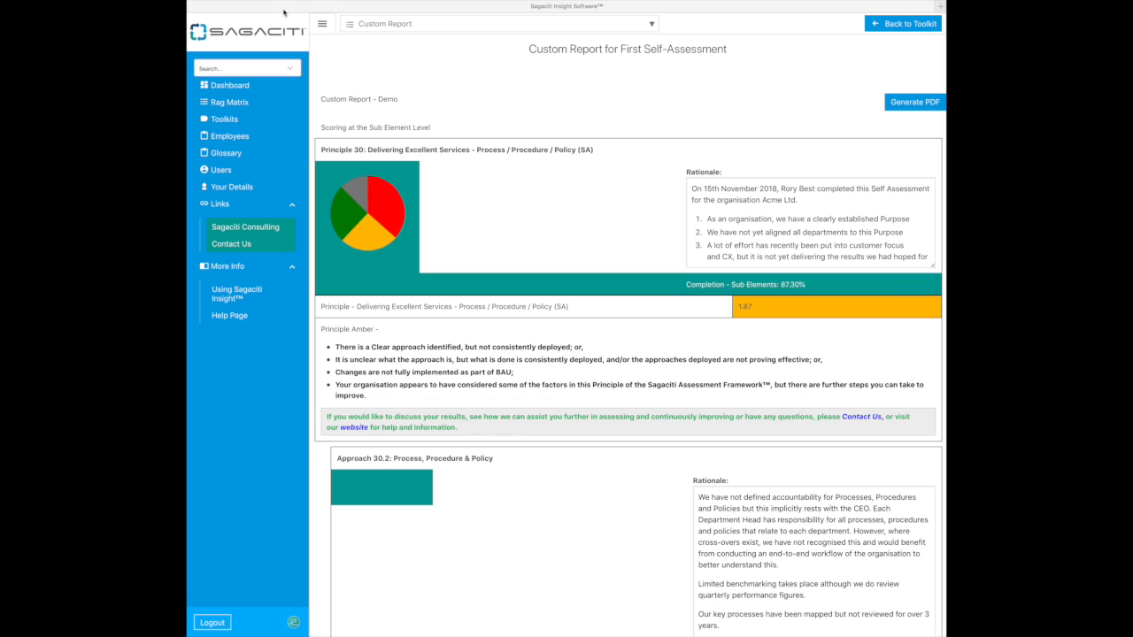